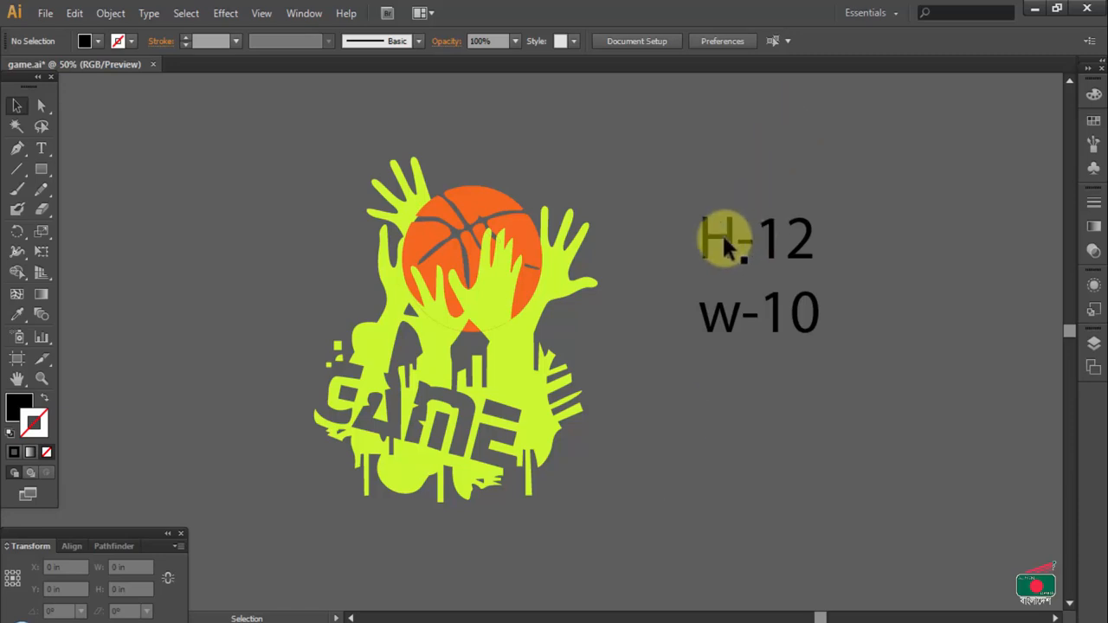
# Examine the basketball and GAME artwork's paths in outline view, and return to the normal preview
pyautogui.click(398, 305)
pyautogui.click(620, 490)
pyautogui.hotkey('ctrl', 'y')
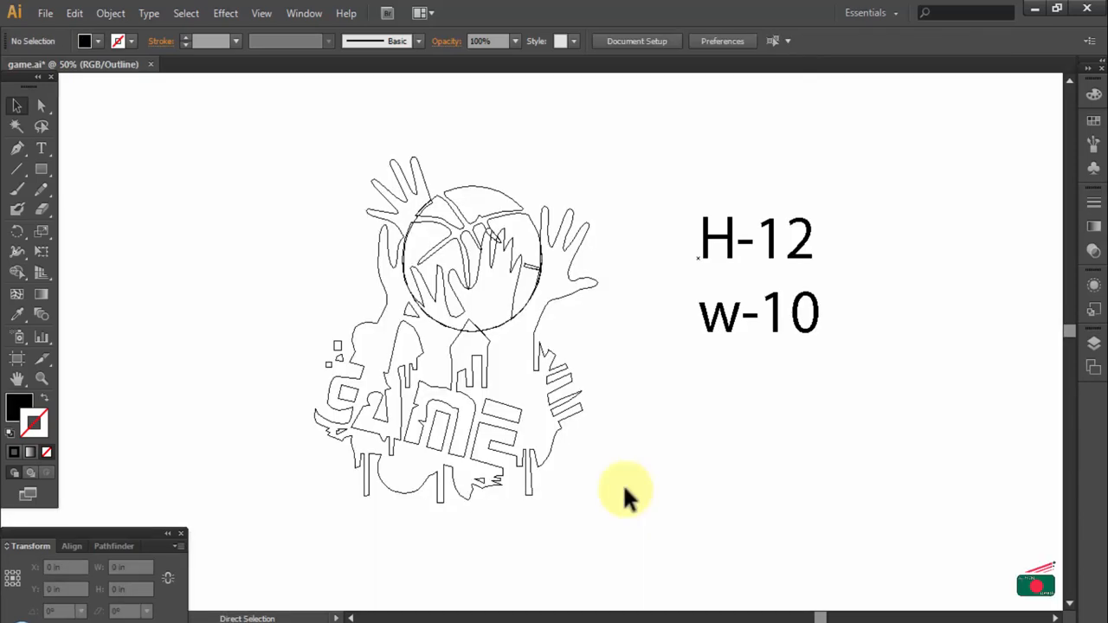
pyautogui.moveTo(296, 189); pyautogui.dragTo(602, 433)
pyautogui.click(649, 437)
pyautogui.hotkey('ctrl', 'y')
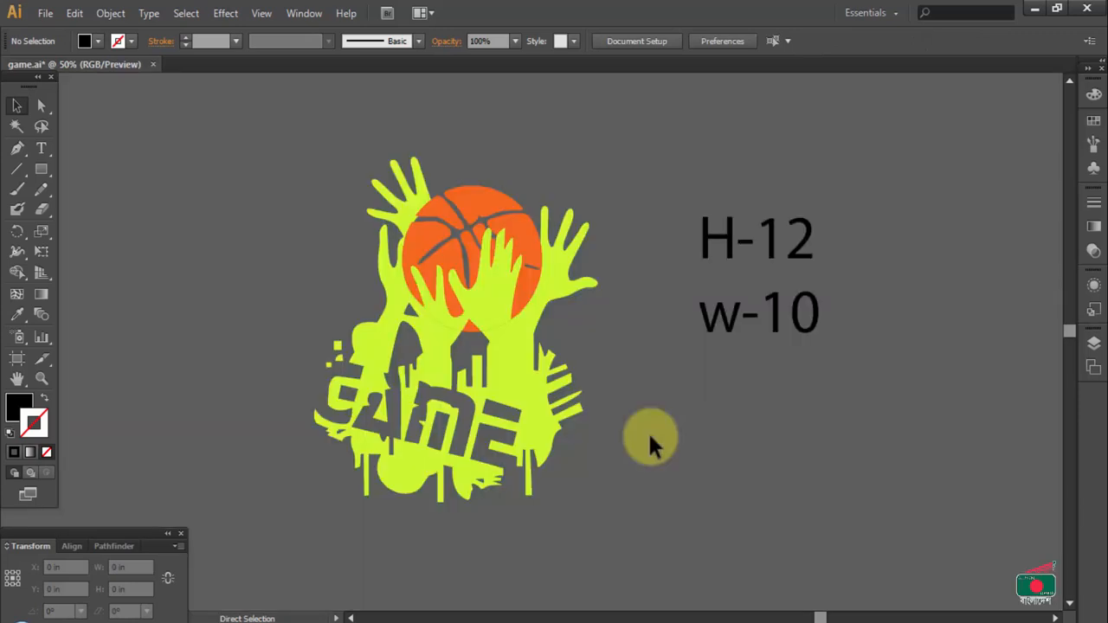
pyautogui.moveTo(293, 177); pyautogui.dragTo(646, 478)
pyautogui.click(671, 463)
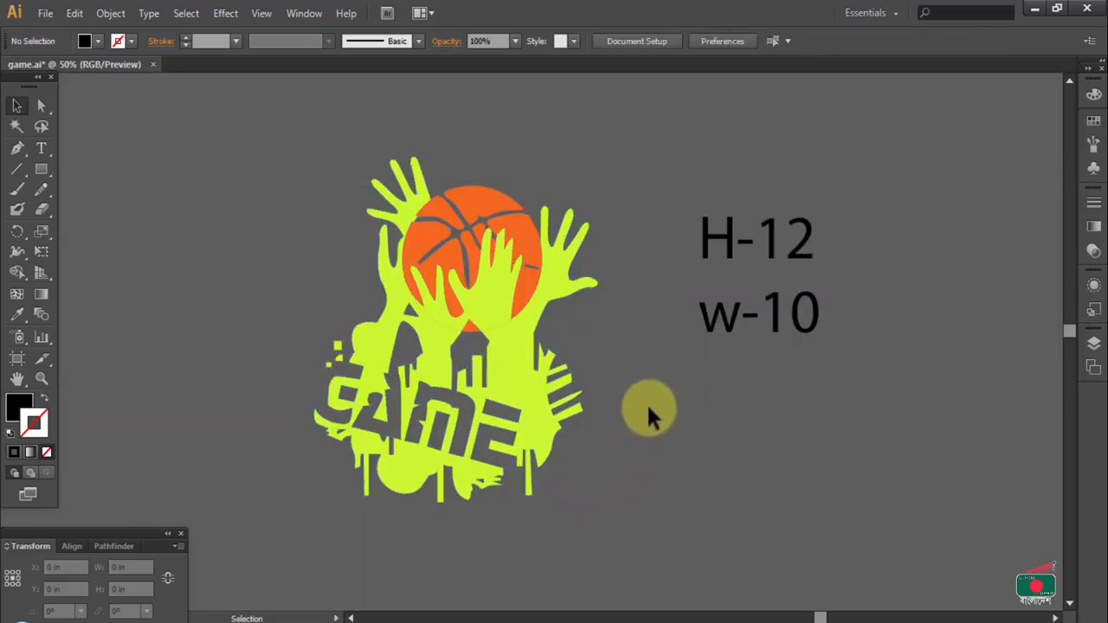
# Move the H-12 / w-10 size note higher beside the artwork and deselect it
pyautogui.moveTo(726, 251); pyautogui.dragTo(750, 180)
pyautogui.hotkey('ctrl', 'shift', 'a')
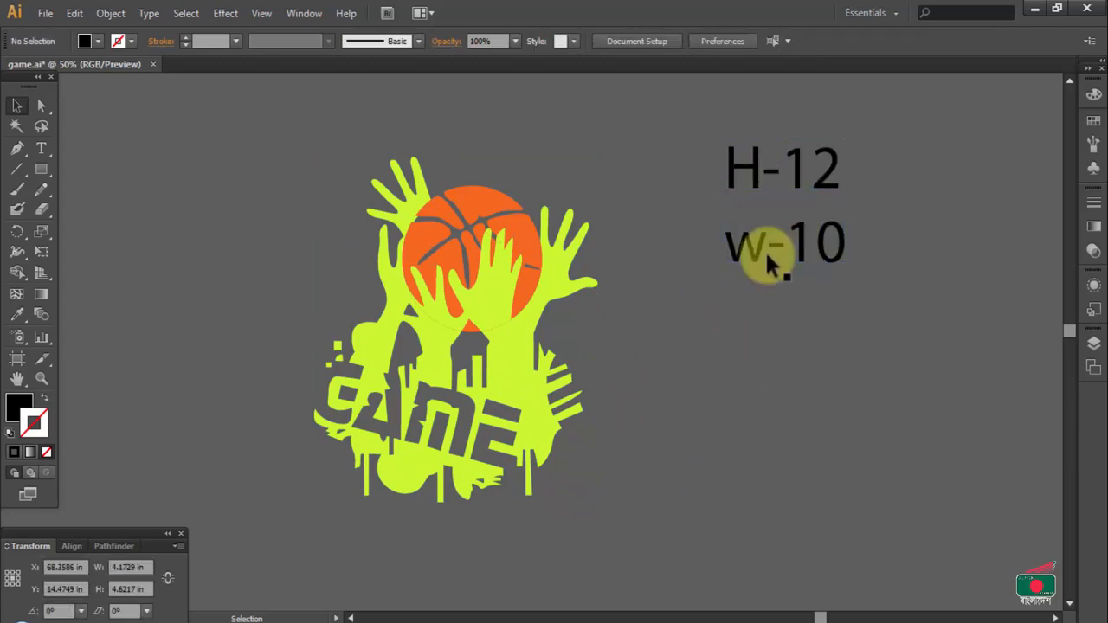
pyautogui.click(771, 180)
pyautogui.click(700, 391)
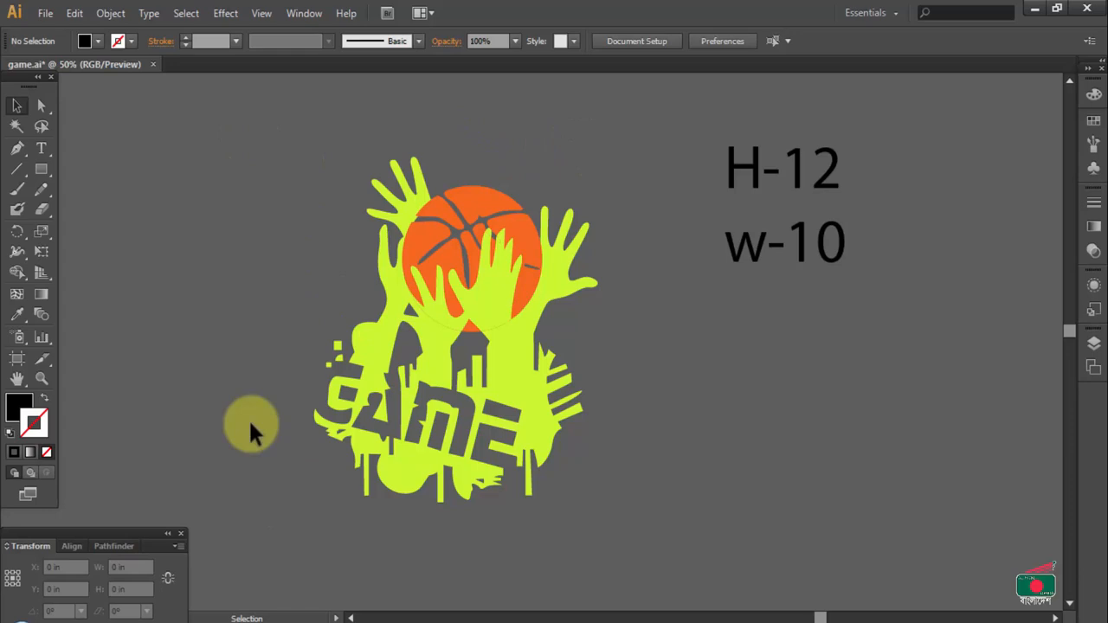
# Select the whole basketball artwork and check its fill and stroke settings
pyautogui.moveTo(382, 288); pyautogui.dragTo(647, 513)
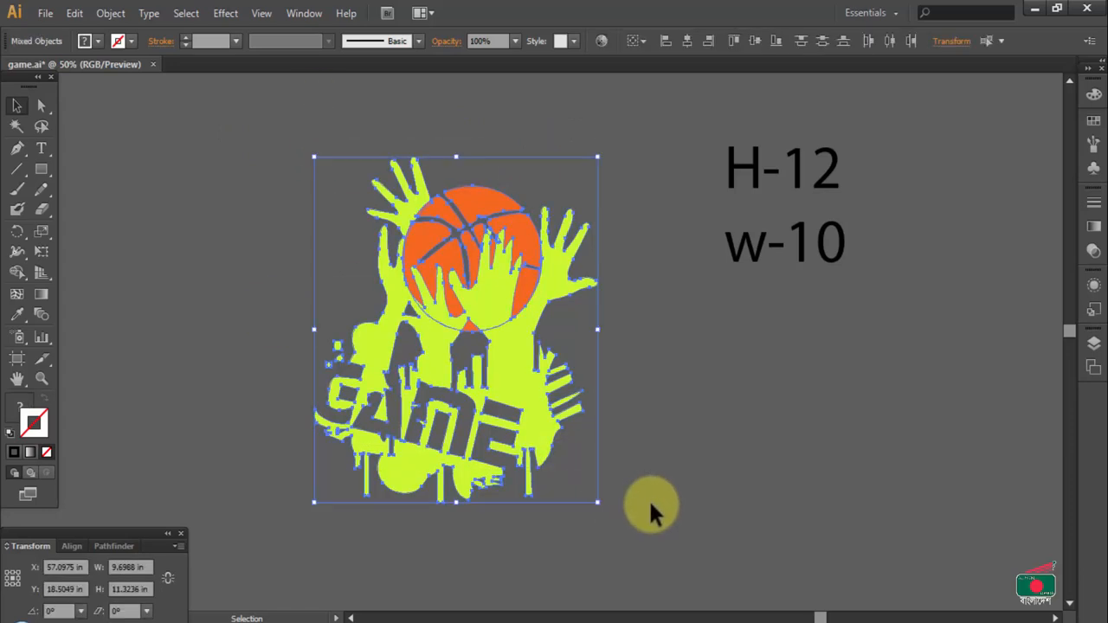
pyautogui.click(32, 421)
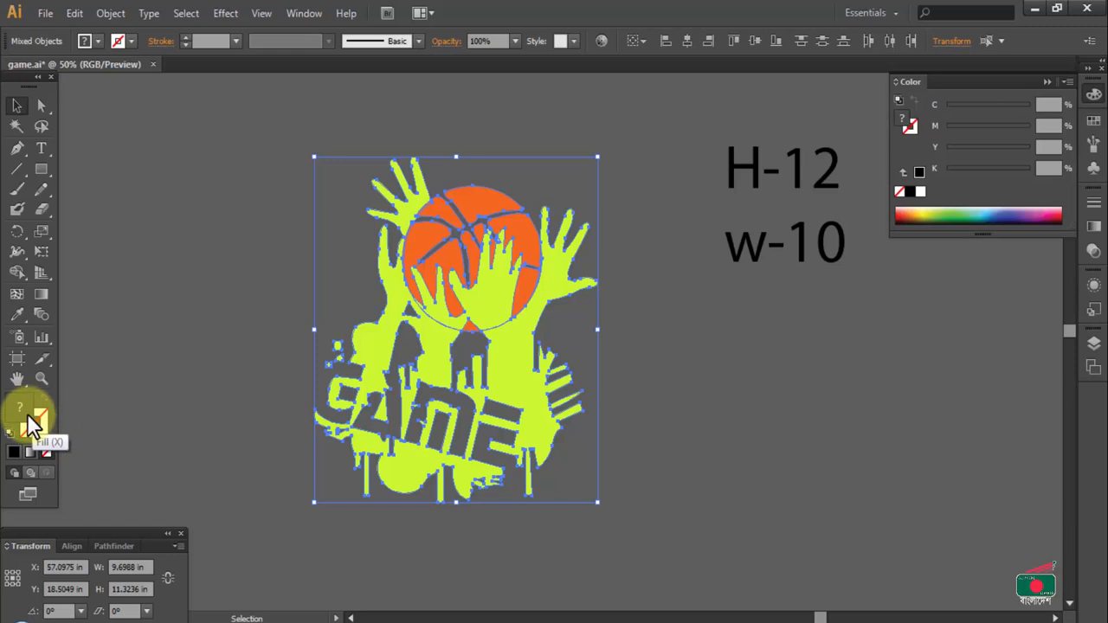
pyautogui.click(30, 420)
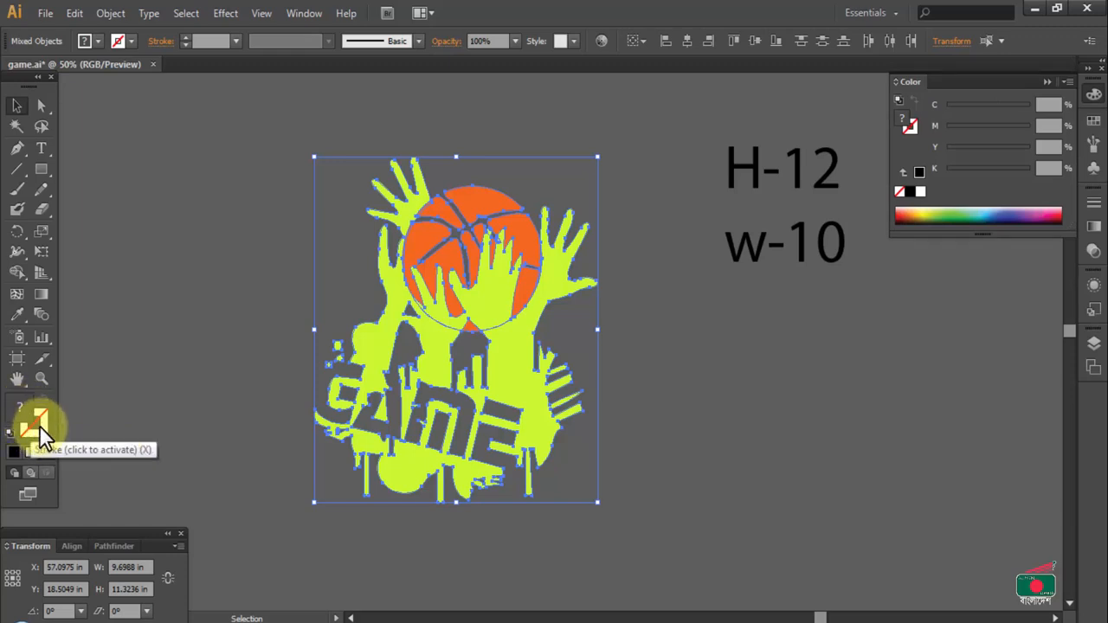
pyautogui.click(39, 425)
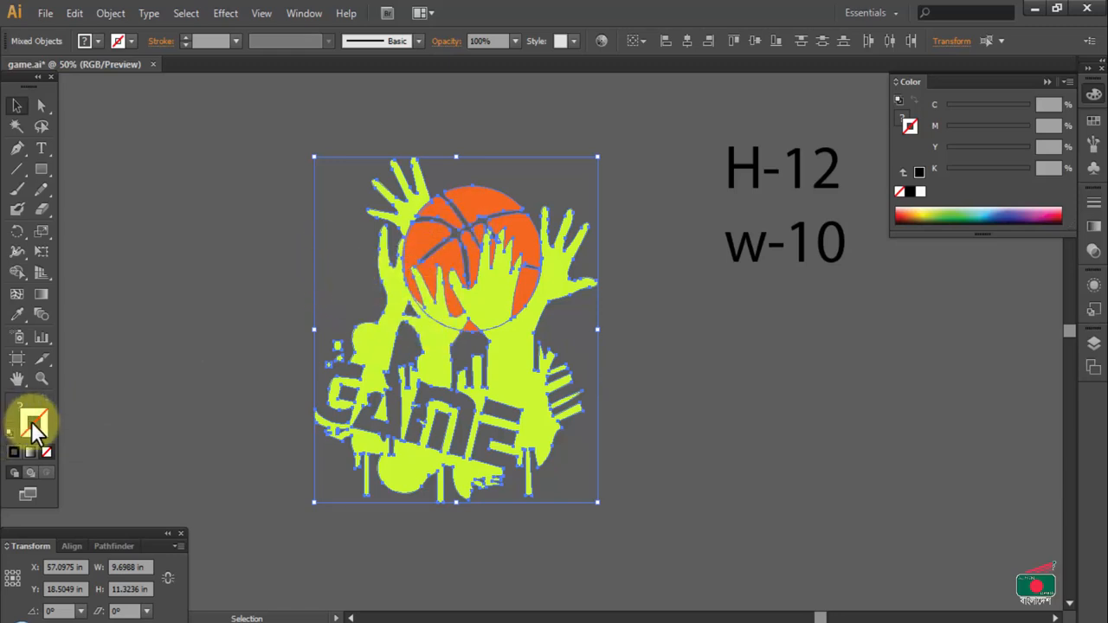
pyautogui.click(247, 277)
pyautogui.moveTo(287, 163); pyautogui.dragTo(610, 491)
pyautogui.click(566, 492)
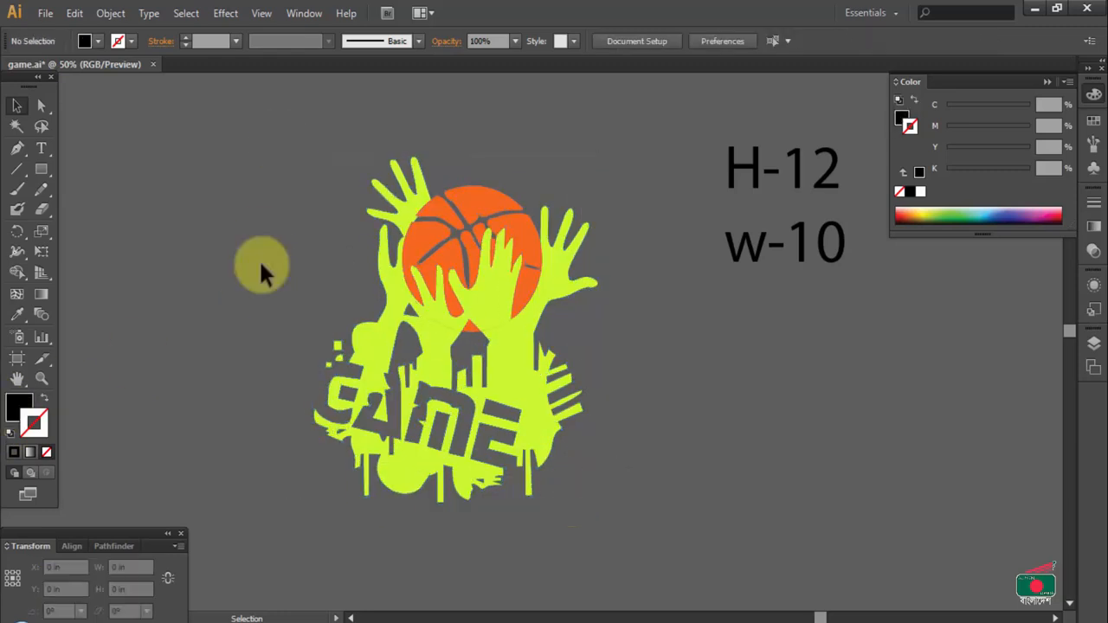
pyautogui.moveTo(268, 112); pyautogui.dragTo(638, 529)
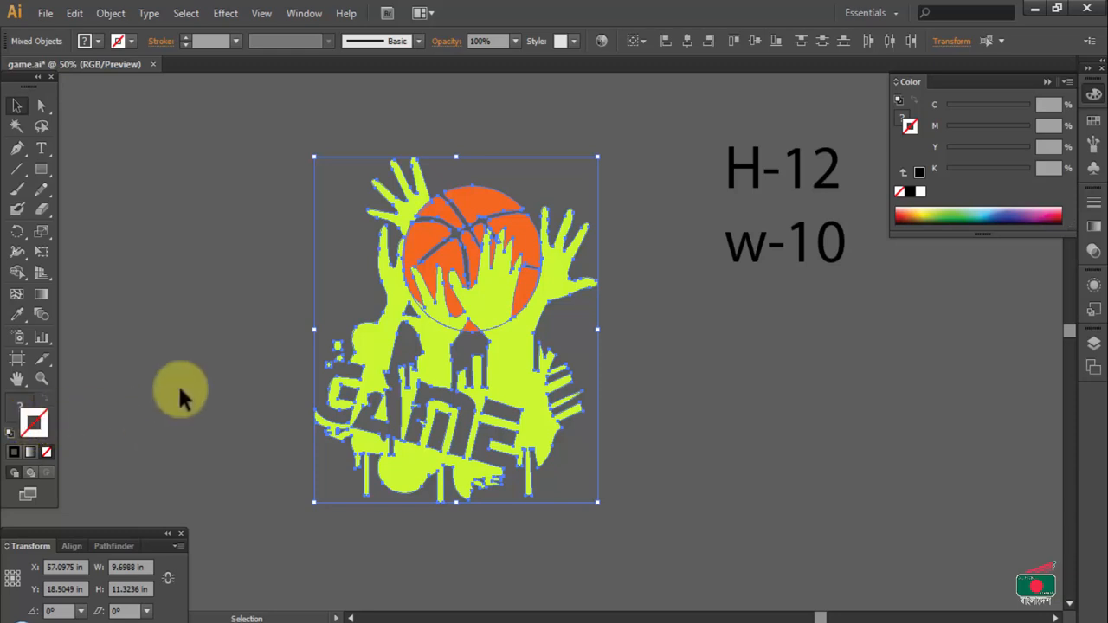
pyautogui.click(227, 340)
pyautogui.moveTo(635, 563); pyautogui.dragTo(636, 561)
pyautogui.click(651, 525)
pyautogui.moveTo(313, 124); pyautogui.dragTo(627, 527)
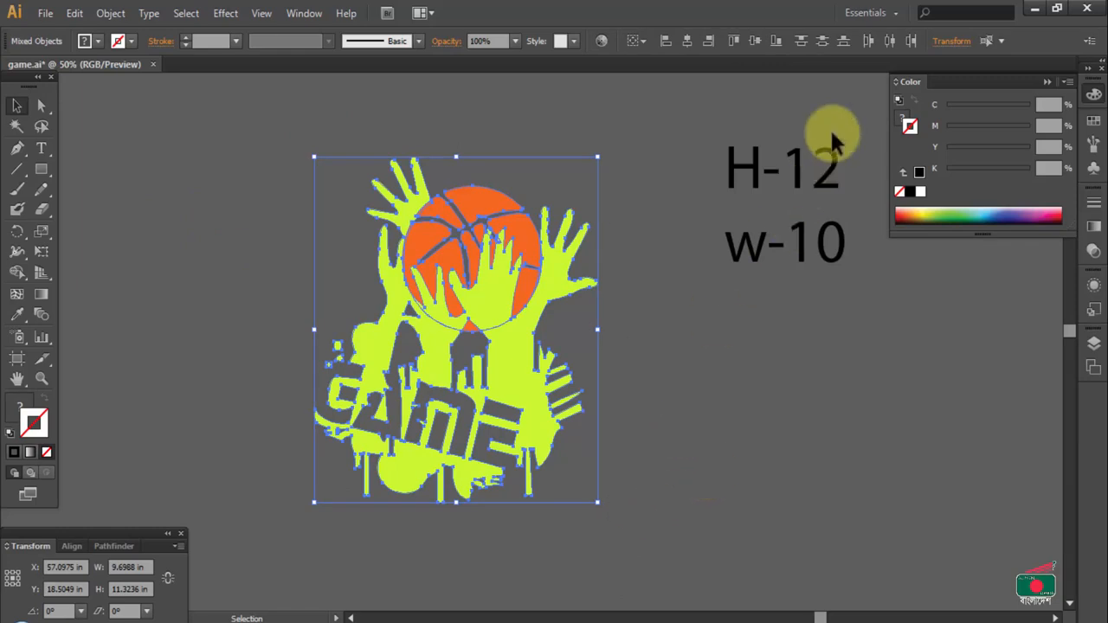
# Nudge the H-12 / w-10 note up and to the left, and display the rulers in inches
pyautogui.moveTo(765, 168); pyautogui.dragTo(747, 160)
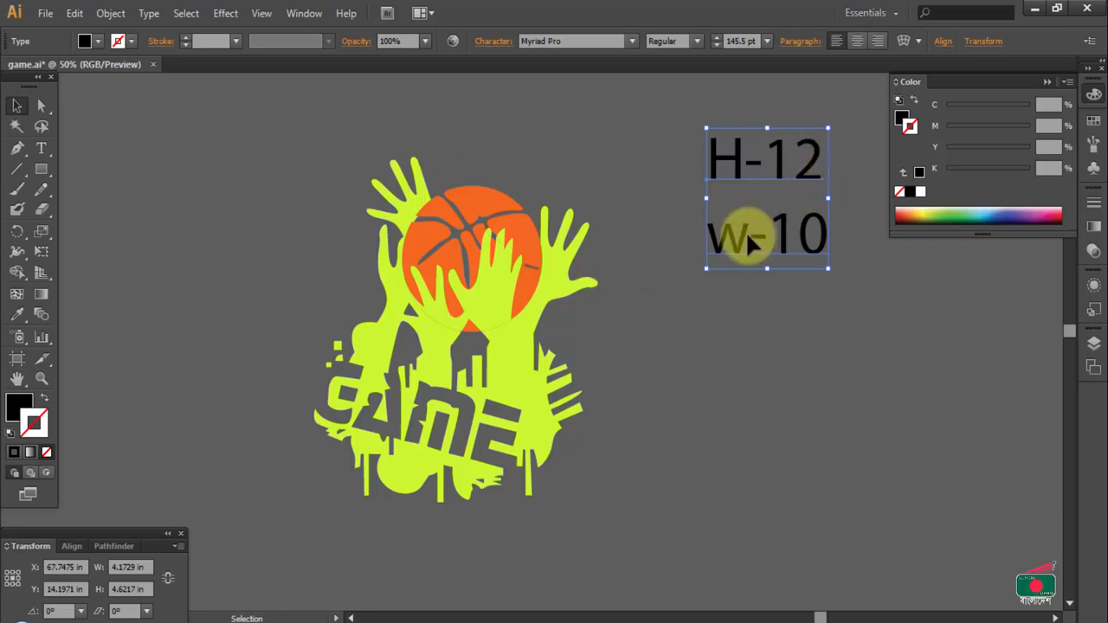
pyautogui.hotkey('ctrl', 'r')
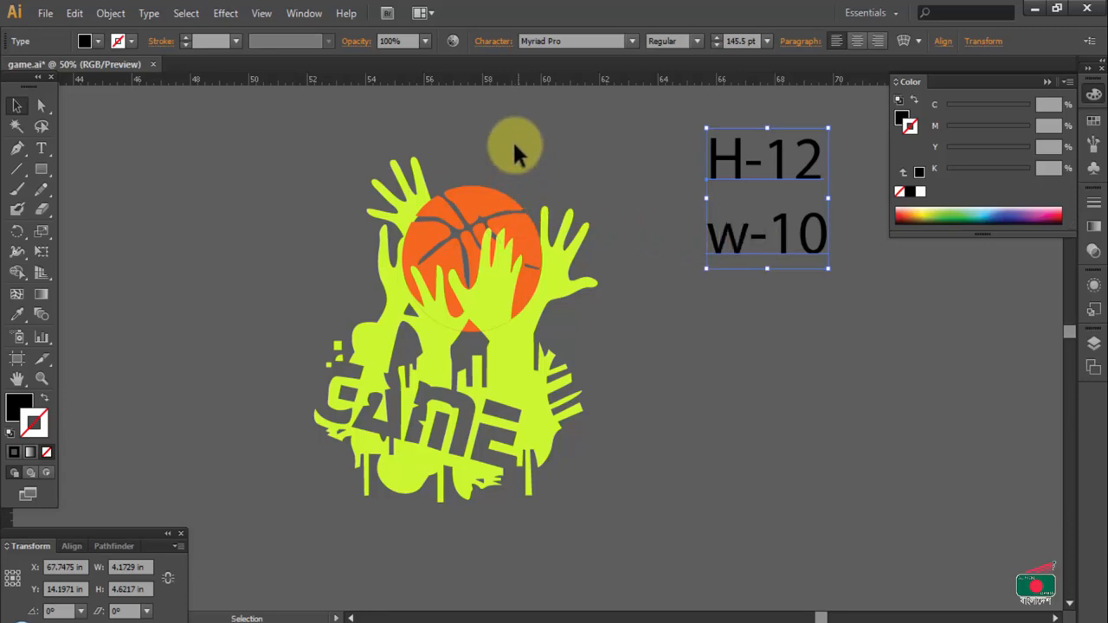
pyautogui.rightClick(496, 80)
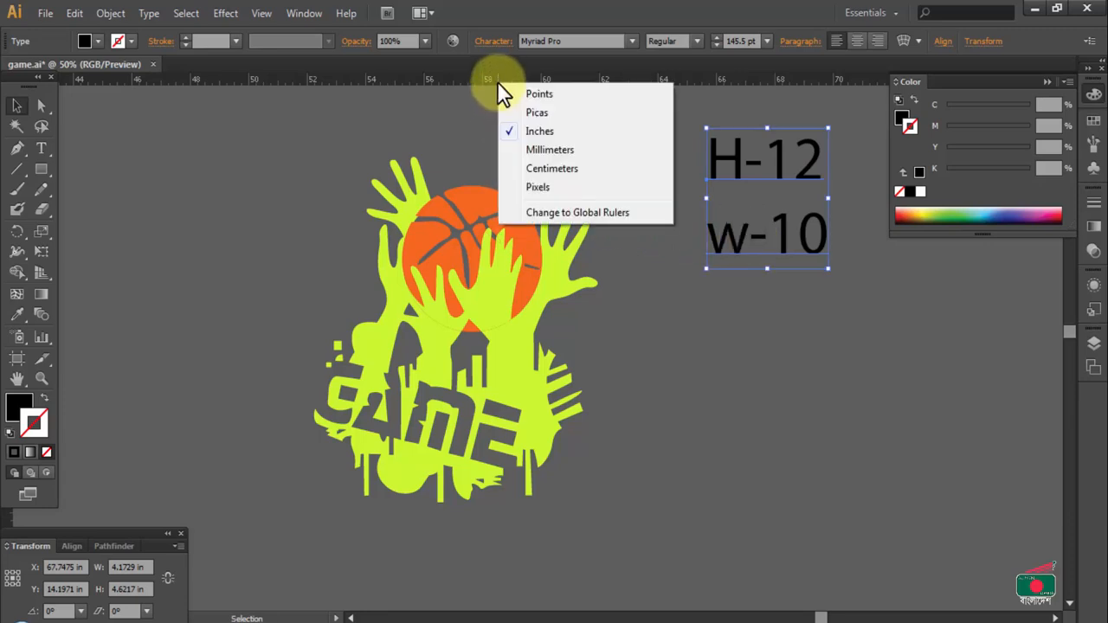
pyautogui.click(552, 130)
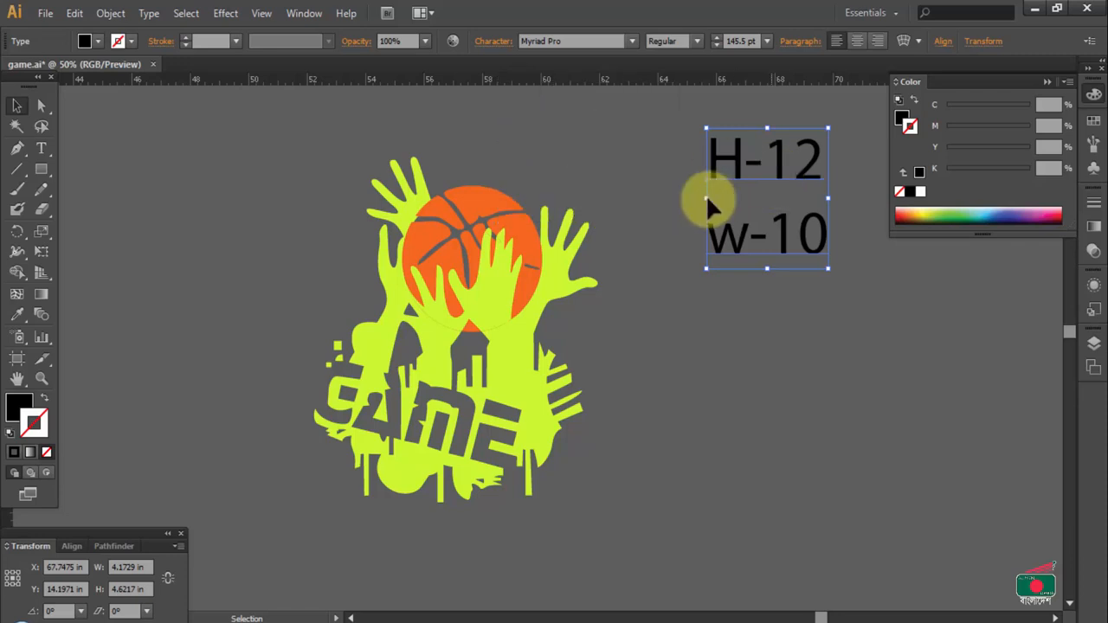
pyautogui.rightClick(485, 81)
pyautogui.click(537, 131)
pyautogui.click(537, 125)
# Try the Pathfinder Merge operation on the whole basketball and GAME artwork
pyautogui.moveTo(249, 111); pyautogui.dragTo(628, 548)
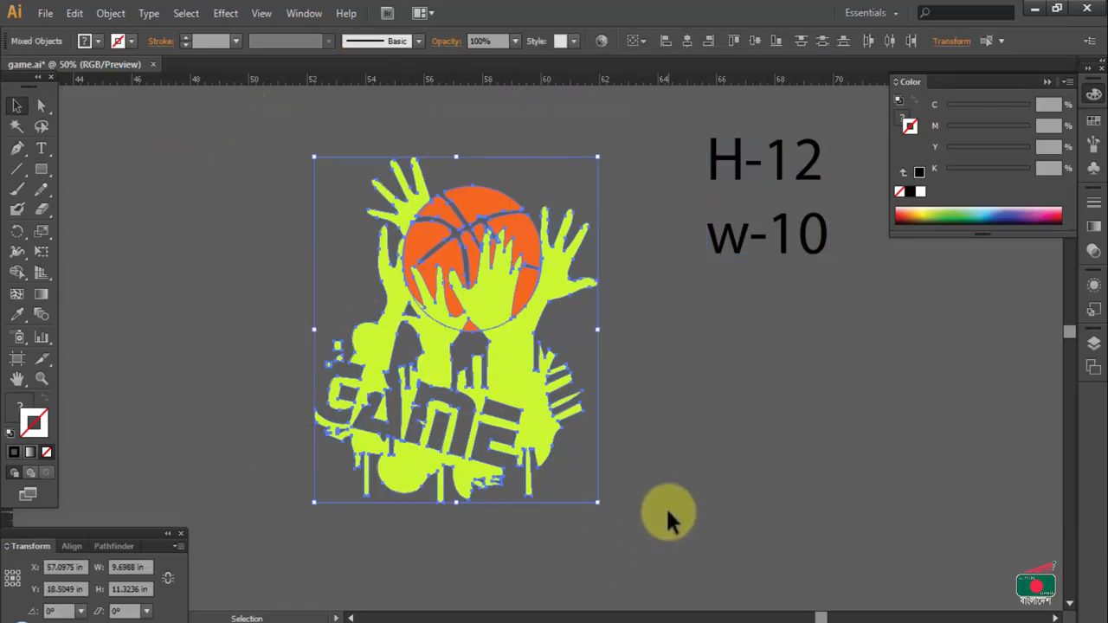
pyautogui.click(112, 547)
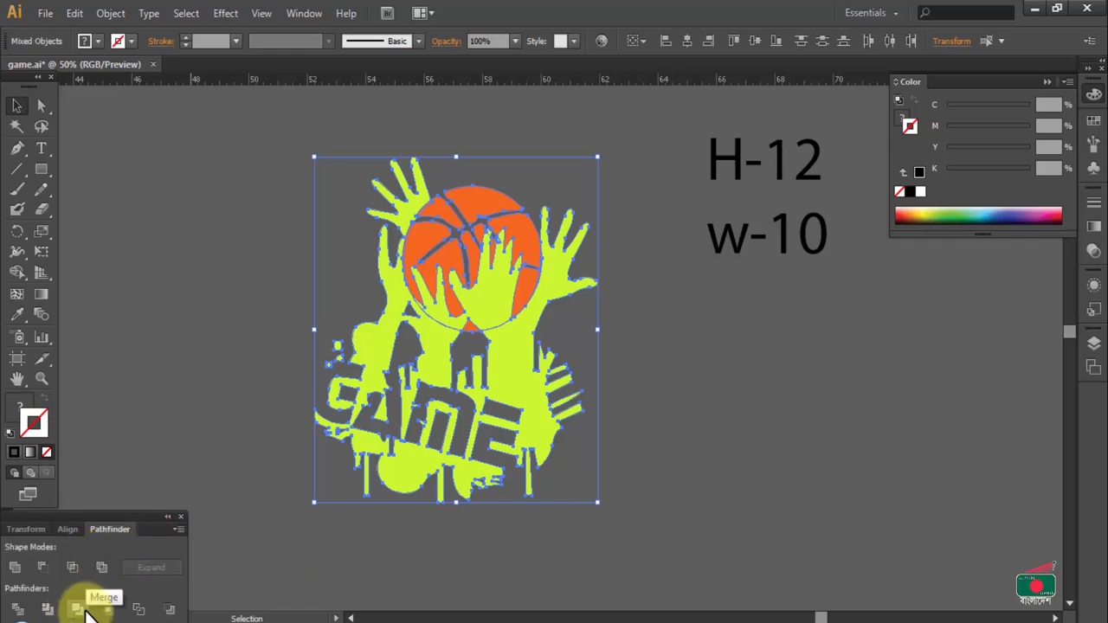
pyautogui.click(85, 610)
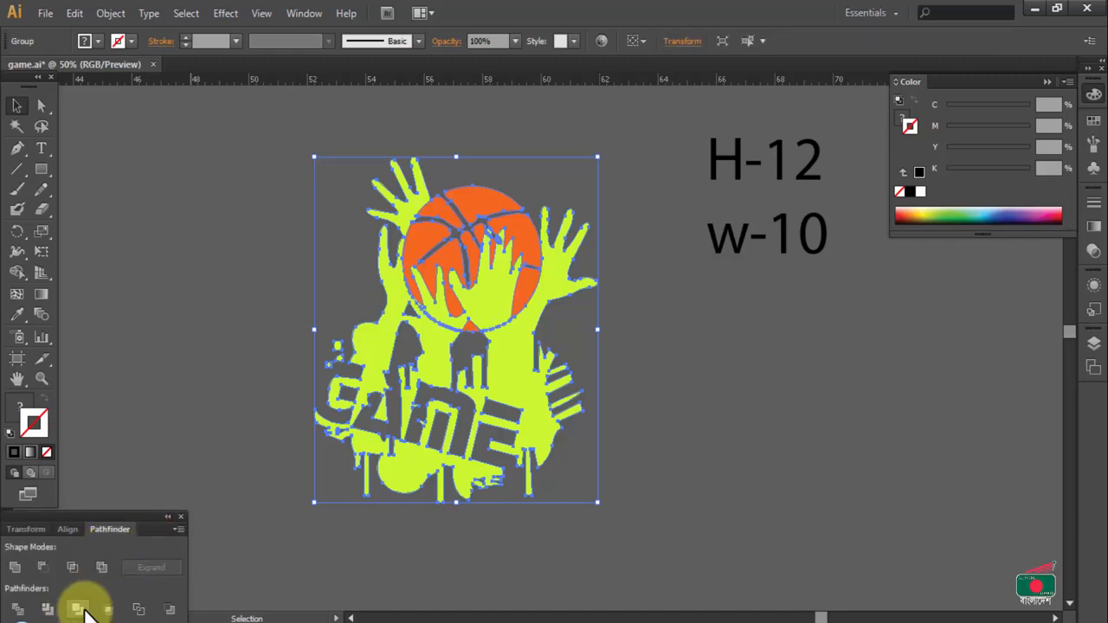
pyautogui.click(219, 336)
pyautogui.hotkey('ctrl', 'space')
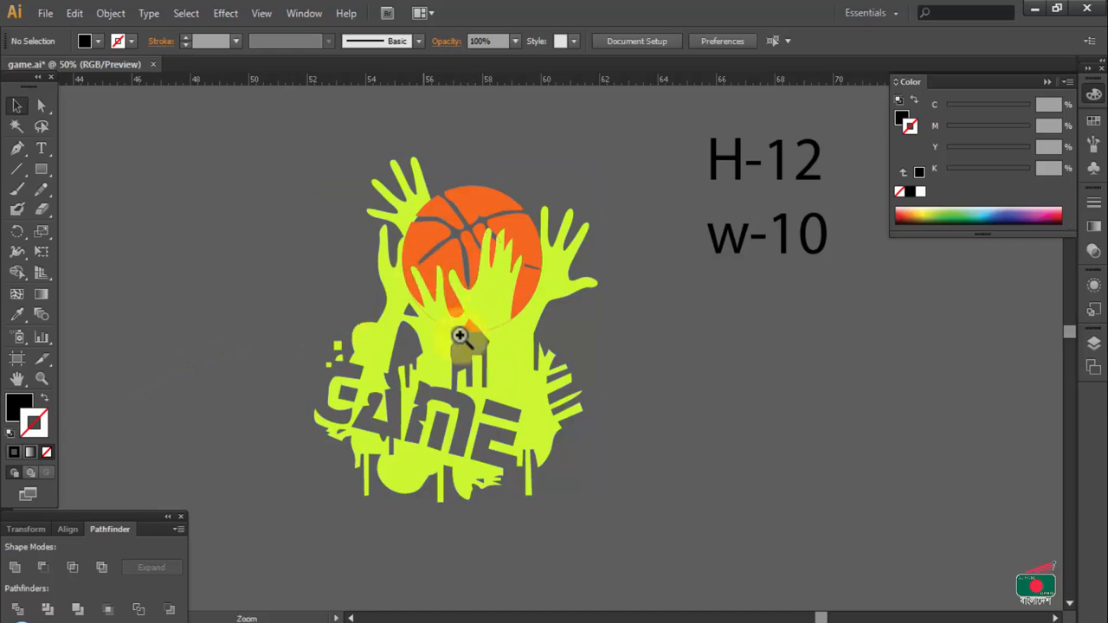
pyautogui.moveTo(463, 342); pyautogui.dragTo(525, 378)
pyautogui.keyDown('ctrl'); pyautogui.keyDown('alt'); pyautogui.click(535, 355); pyautogui.keyUp('alt'); pyautogui.keyUp('ctrl')
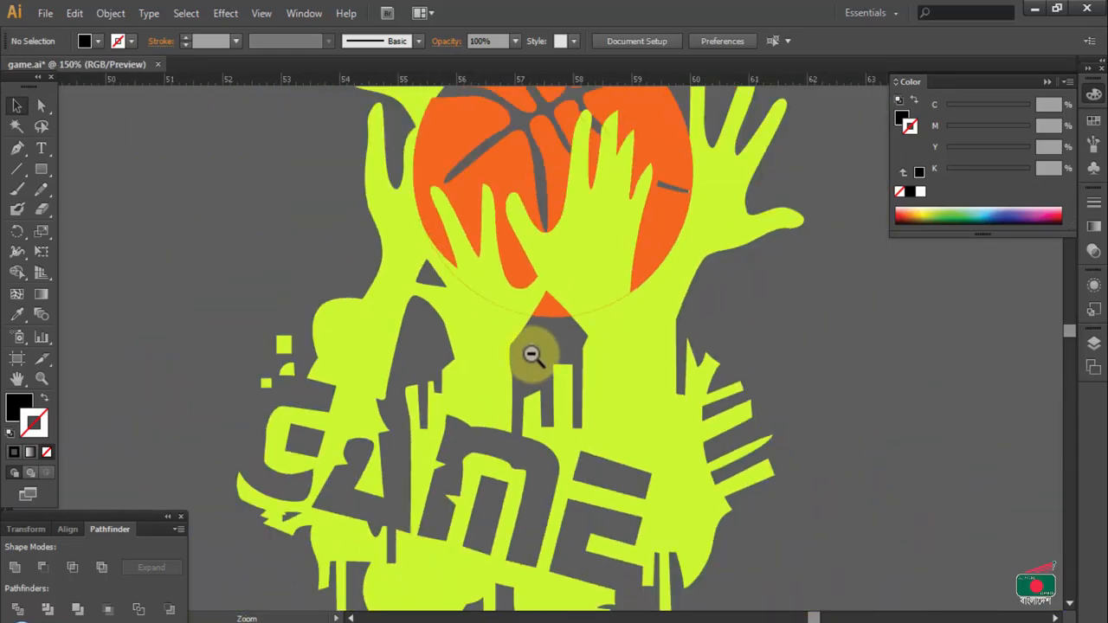
pyautogui.keyDown('ctrl'); pyautogui.keyDown('alt'); pyautogui.click(534, 355); pyautogui.keyUp('alt'); pyautogui.keyUp('ctrl')
pyautogui.hotkey('ctrl', 'a')
pyautogui.click(339, 210)
# Examine closely where the raised hands overlap the edges of the orange basketball segments
pyautogui.hotkey('ctrl', 'space')
pyautogui.moveTo(437, 184); pyautogui.dragTo(580, 272)
pyautogui.press('space')
pyautogui.moveTo(465, 301); pyautogui.dragTo(471, 333)
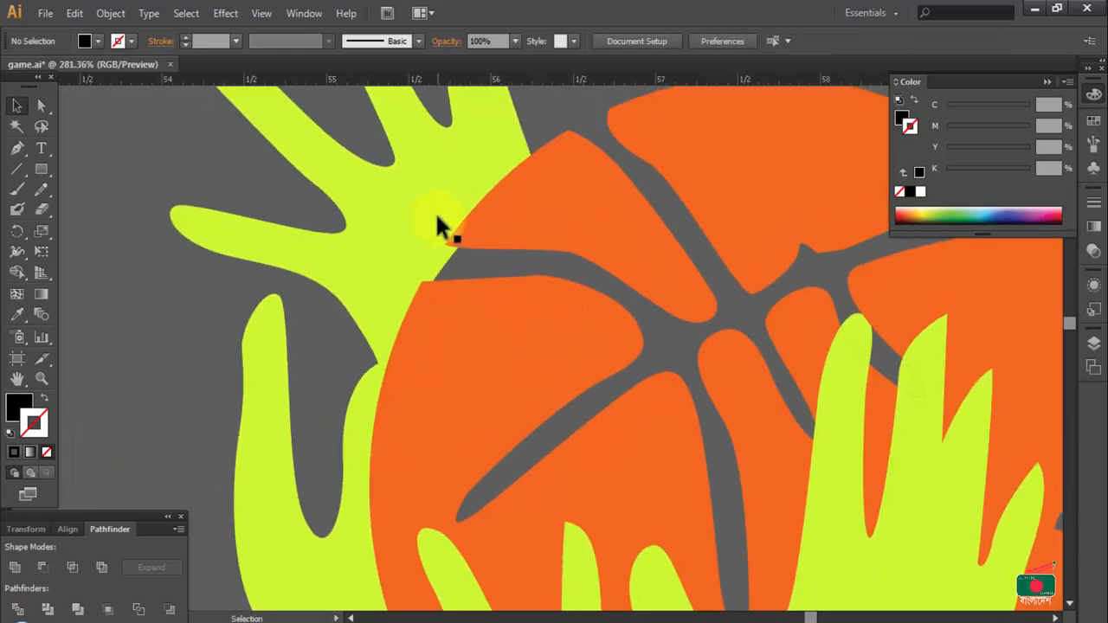
pyautogui.hotkey('ctrl', 'alt', 'space')
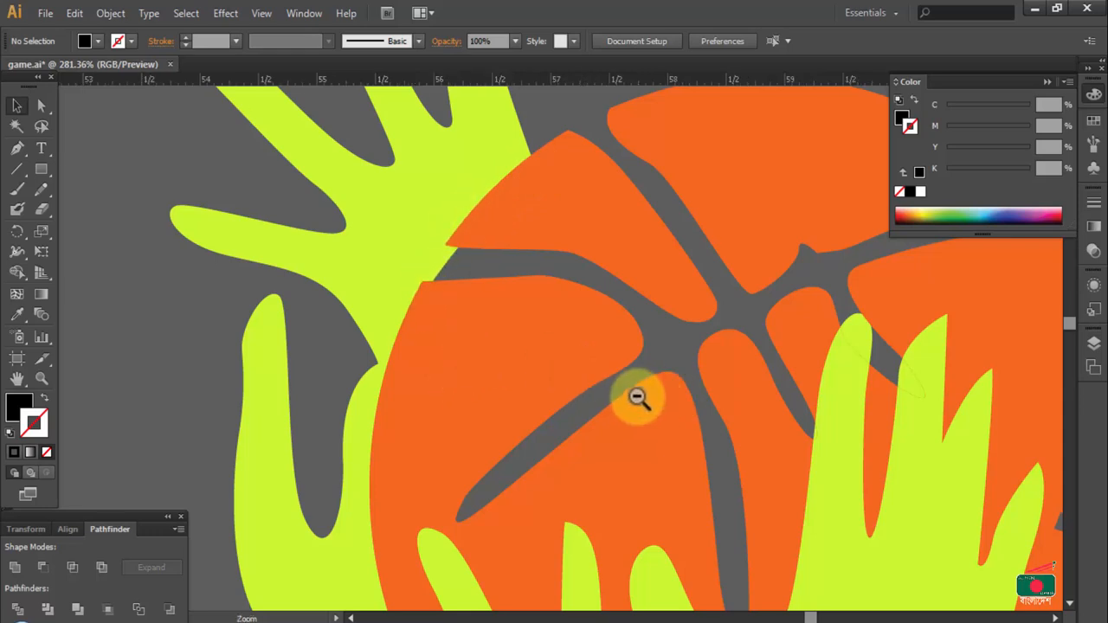
pyautogui.keyDown('ctrl'); pyautogui.keyDown('alt'); pyautogui.click(638, 397); pyautogui.keyUp('alt'); pyautogui.keyUp('ctrl')
pyautogui.keyDown('ctrl'); pyautogui.keyDown('alt'); pyautogui.click(637, 396); pyautogui.keyUp('alt'); pyautogui.keyUp('ctrl')
pyautogui.keyDown('ctrl'); pyautogui.keyDown('alt'); pyautogui.click(638, 396); pyautogui.keyUp('alt'); pyautogui.keyUp('ctrl')
pyautogui.press('space')
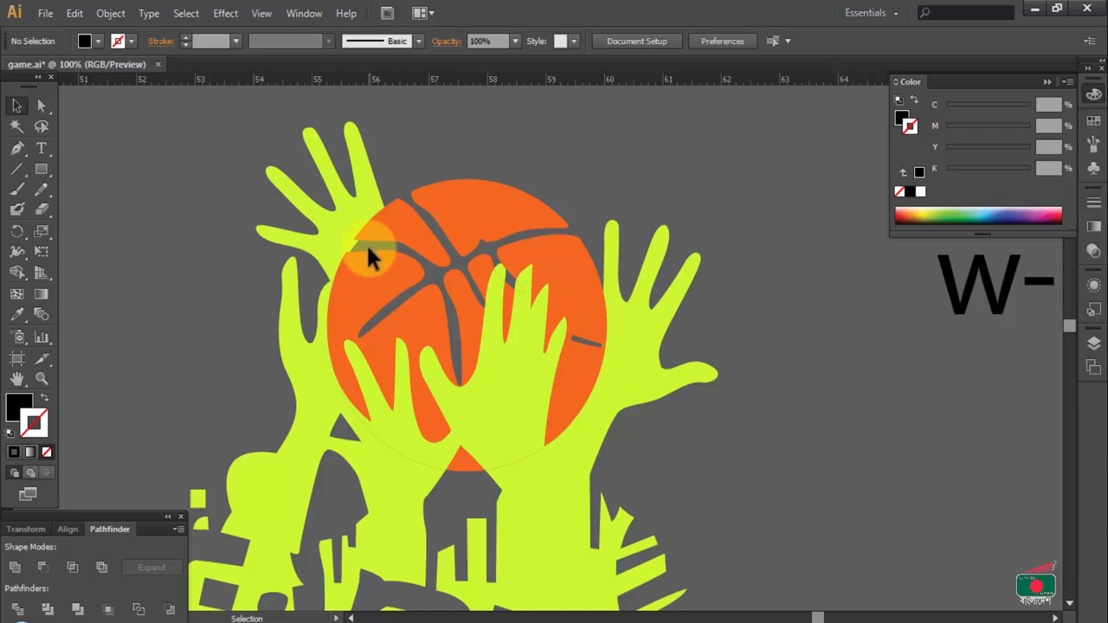
pyautogui.keyDown('ctrl'); pyautogui.keyDown('alt'); pyautogui.click(518, 420); pyautogui.keyUp('alt'); pyautogui.keyUp('ctrl')
pyautogui.keyDown('ctrl'); pyautogui.keyDown('alt'); pyautogui.click(519, 419); pyautogui.keyUp('alt'); pyautogui.keyUp('ctrl')
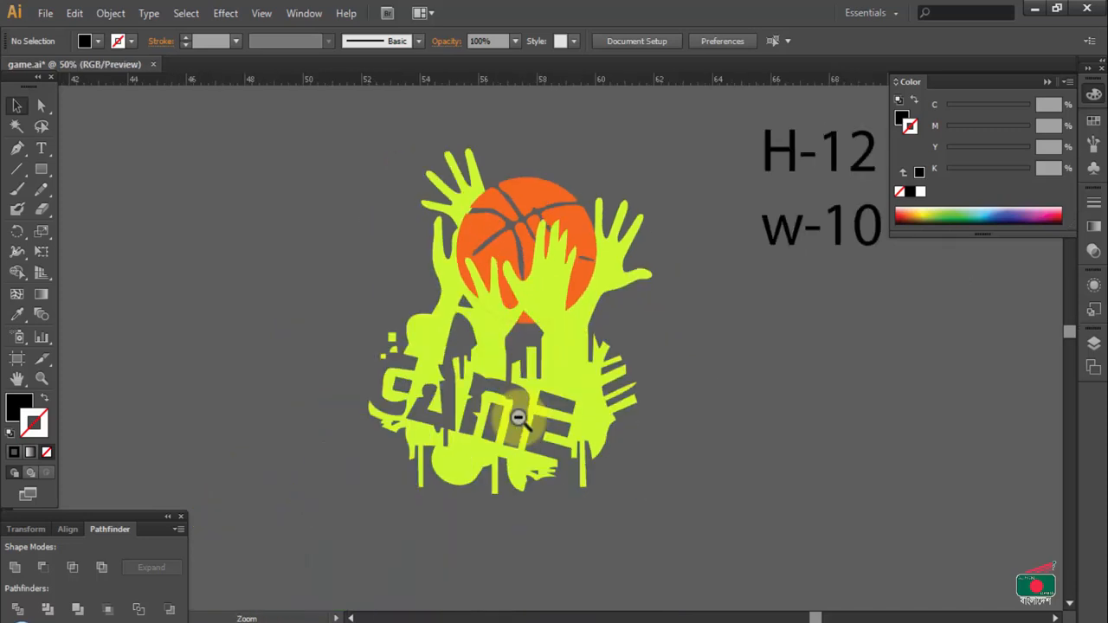
pyautogui.hscroll(3, 485, 372)
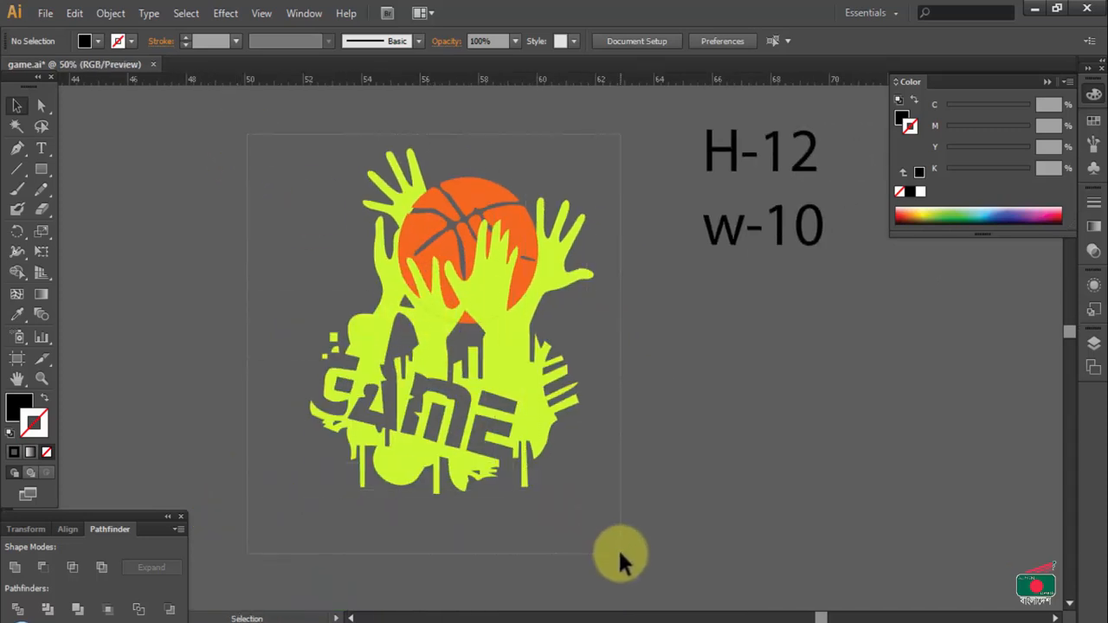
# Select the entire artwork and remove the hidden overlaps between hands and ball with Pathfinder Merge
pyautogui.hotkey('ctrl', 'a')
pyautogui.moveTo(388, 169); pyautogui.dragTo(498, 256)
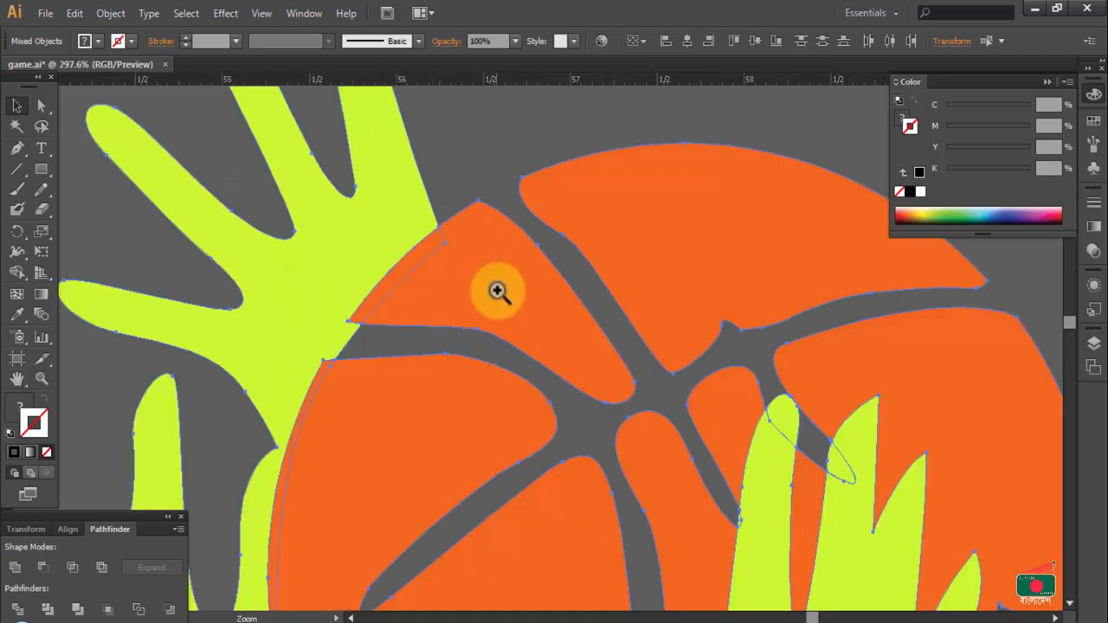
pyautogui.click(430, 312)
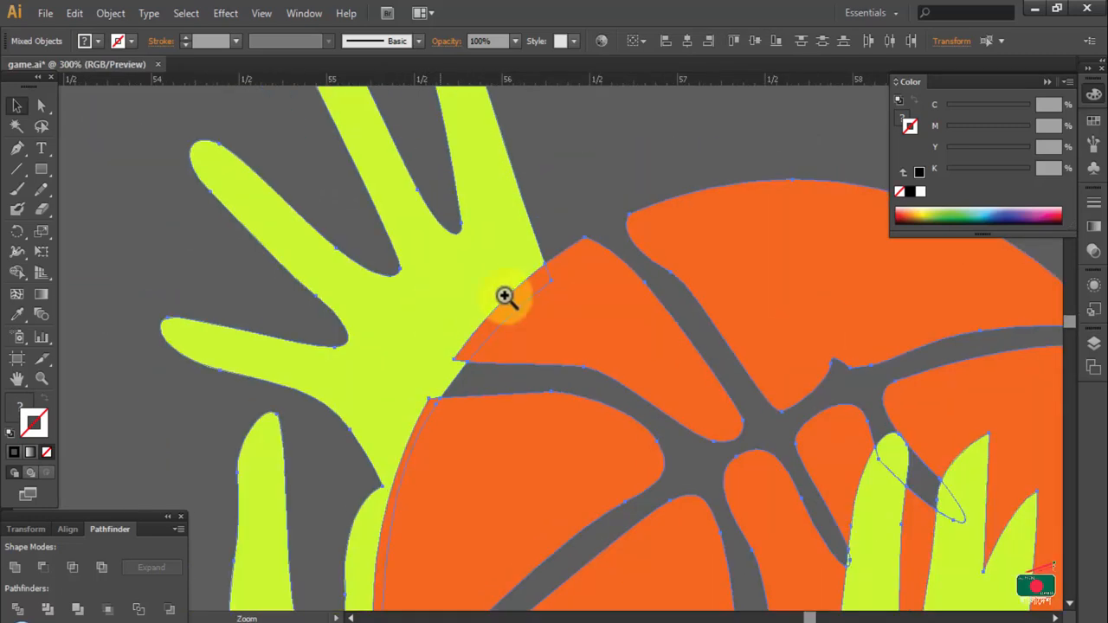
pyautogui.click(527, 327)
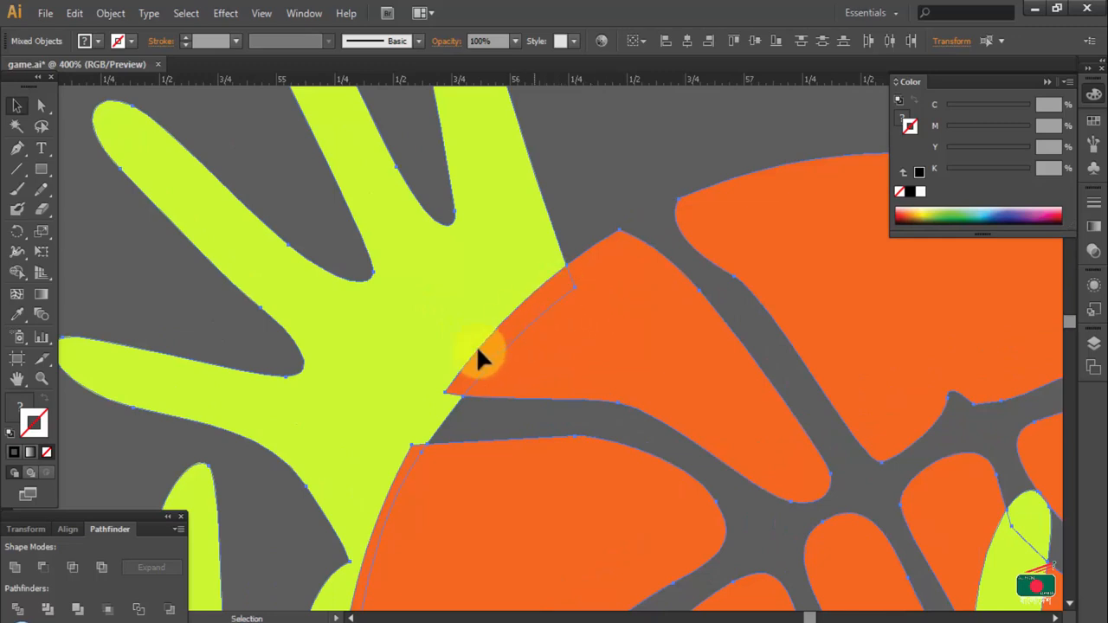
pyautogui.click(79, 609)
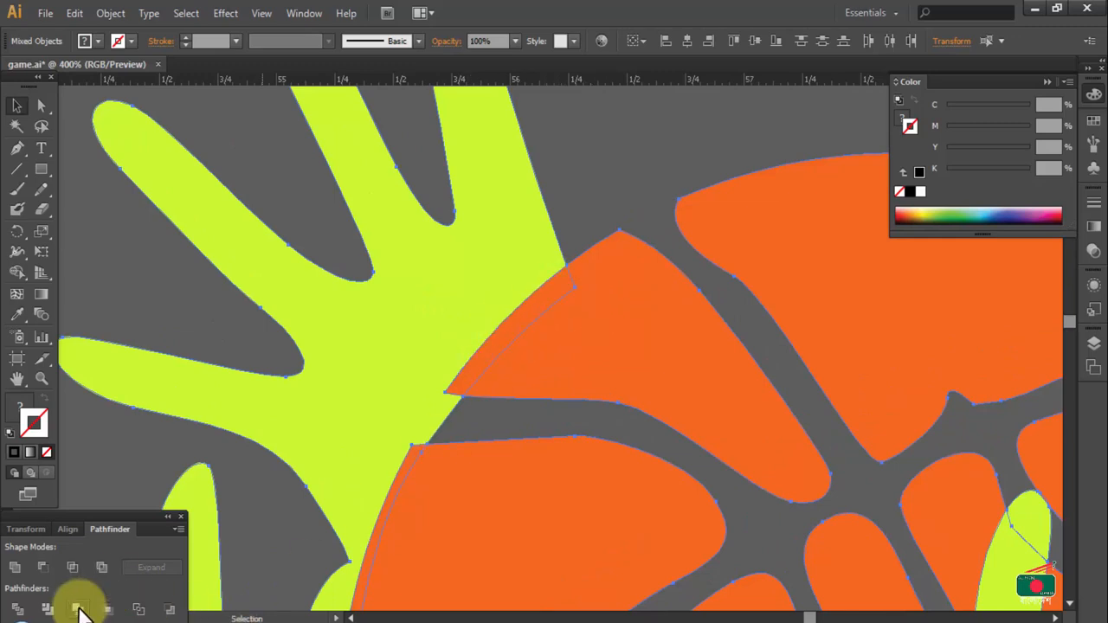
# Shift the merged artwork slightly down and to the right, and ungroup it into separate shapes
pyautogui.click(595, 232)
pyautogui.moveTo(539, 343); pyautogui.dragTo(569, 354)
pyautogui.rightClick(571, 352)
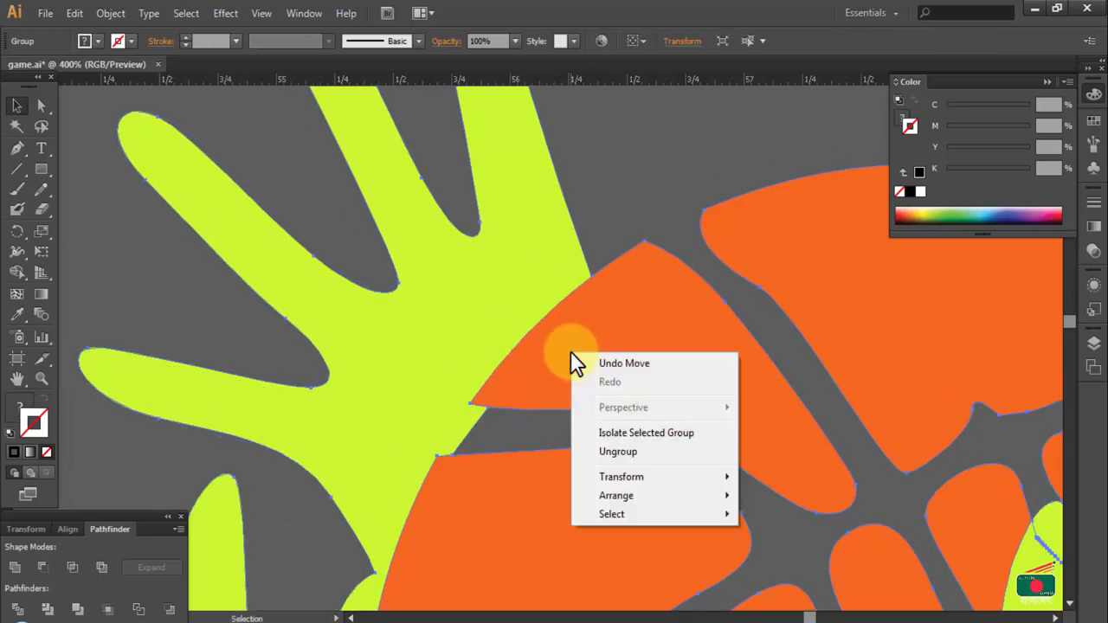
pyautogui.click(623, 459)
# Pull the orange ball segment beside the upper-left hand away to check the cut edge, and undo that move
pyautogui.click(608, 204)
pyautogui.moveTo(645, 332); pyautogui.dragTo(656, 336)
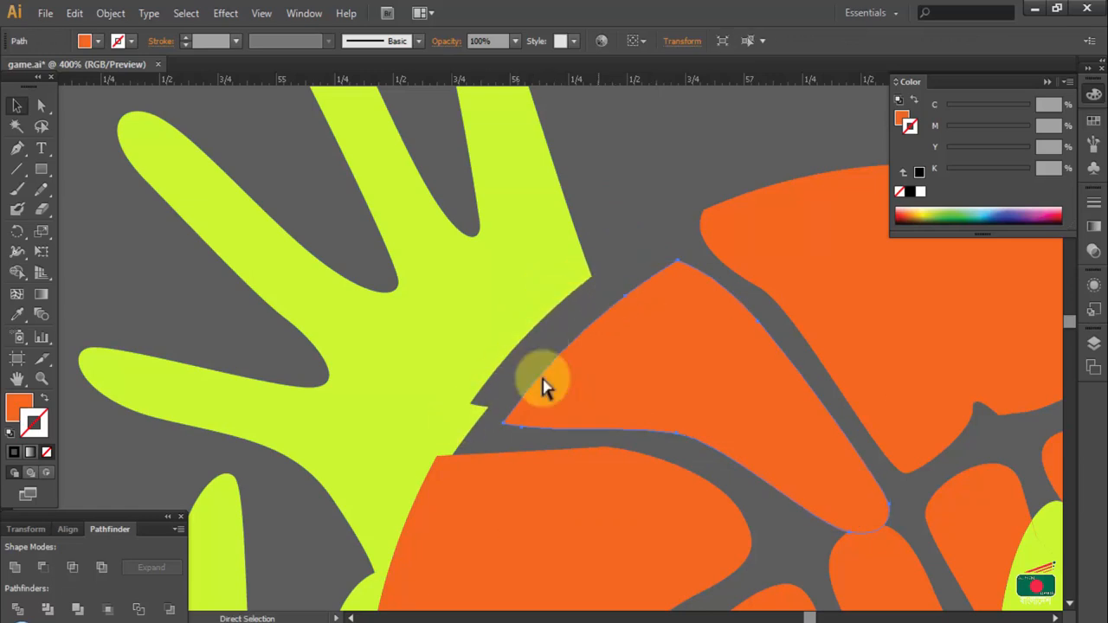
pyautogui.hotkey('ctrl', 'z')
pyautogui.click(632, 170)
# Move the H-12 / w-10 size note to the upper-left side of the artwork
pyautogui.keyDown('ctrl'); pyautogui.keyDown('alt'); pyautogui.click(591, 391); pyautogui.keyUp('alt'); pyautogui.keyUp('ctrl')
pyautogui.keyDown('ctrl'); pyautogui.keyDown('alt'); pyautogui.click(591, 392); pyautogui.keyUp('alt'); pyautogui.keyUp('ctrl')
pyautogui.keyDown('ctrl'); pyautogui.keyDown('alt'); pyautogui.click(591, 391); pyautogui.keyUp('alt'); pyautogui.keyUp('ctrl')
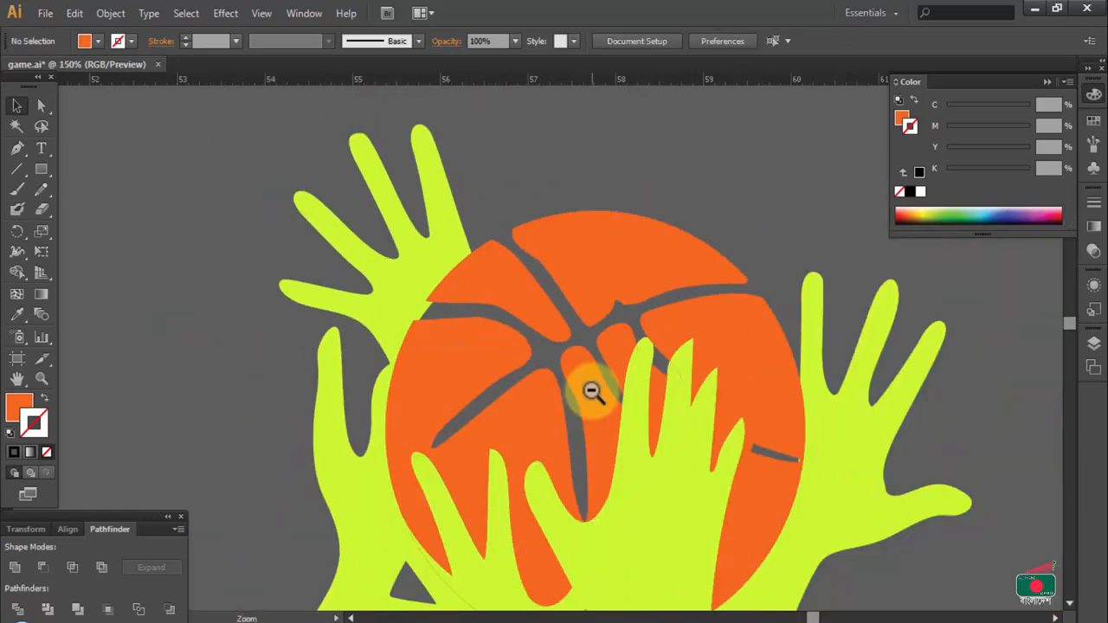
pyautogui.keyDown('ctrl'); pyautogui.keyDown('alt'); pyautogui.click(589, 390); pyautogui.keyUp('alt'); pyautogui.keyUp('ctrl')
pyautogui.keyDown('ctrl'); pyautogui.keyDown('alt'); pyautogui.click(589, 390); pyautogui.keyUp('alt'); pyautogui.keyUp('ctrl')
pyautogui.moveTo(589, 390); pyautogui.dragTo(557, 317)
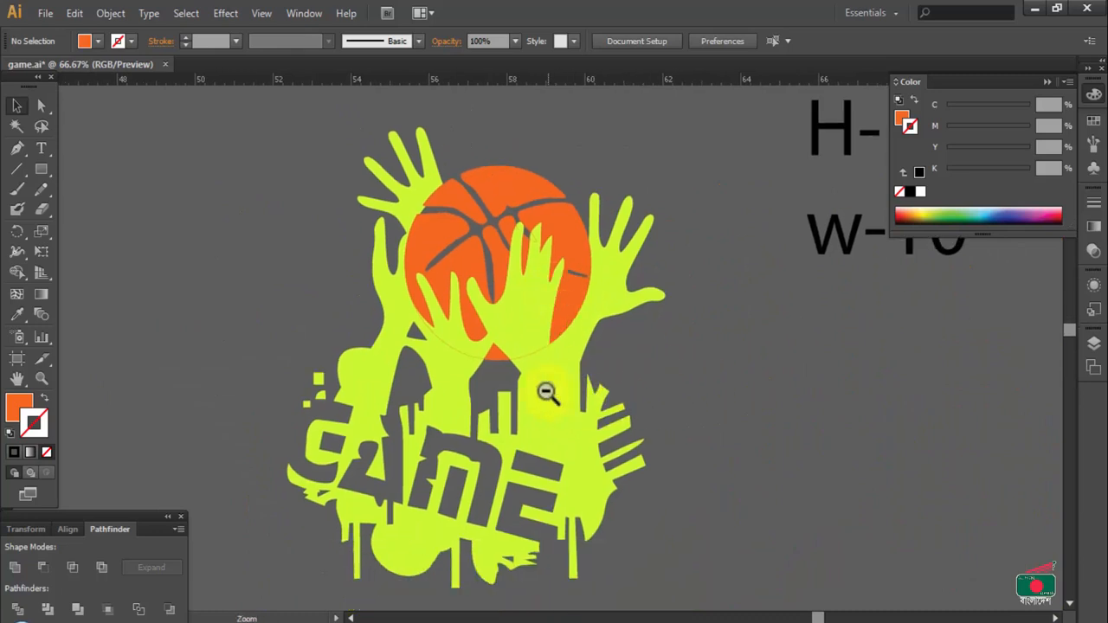
pyautogui.keyDown('ctrl'); pyautogui.keyDown('alt'); pyautogui.click(548, 391); pyautogui.keyUp('alt'); pyautogui.keyUp('ctrl')
pyautogui.moveTo(747, 316); pyautogui.dragTo(636, 391)
pyautogui.moveTo(718, 210); pyautogui.dragTo(198, 148)
pyautogui.moveTo(178, 215); pyautogui.dragTo(285, 167)
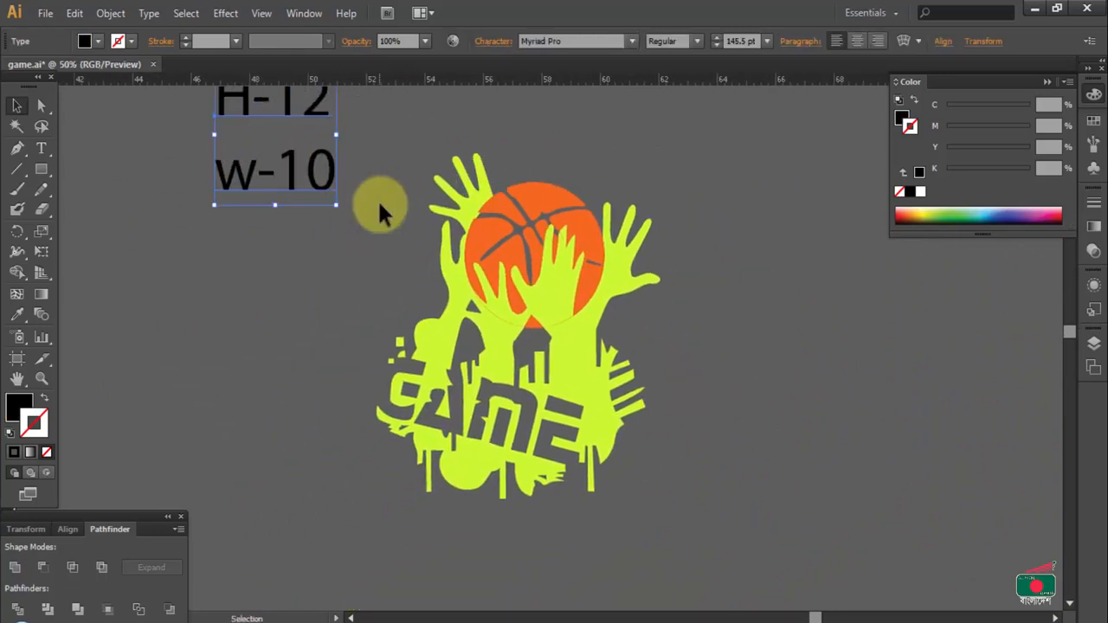
# Show the Transform values for the whole selected artwork and move the floating panel fully into view
pyautogui.moveTo(375, 146); pyautogui.dragTo(738, 534)
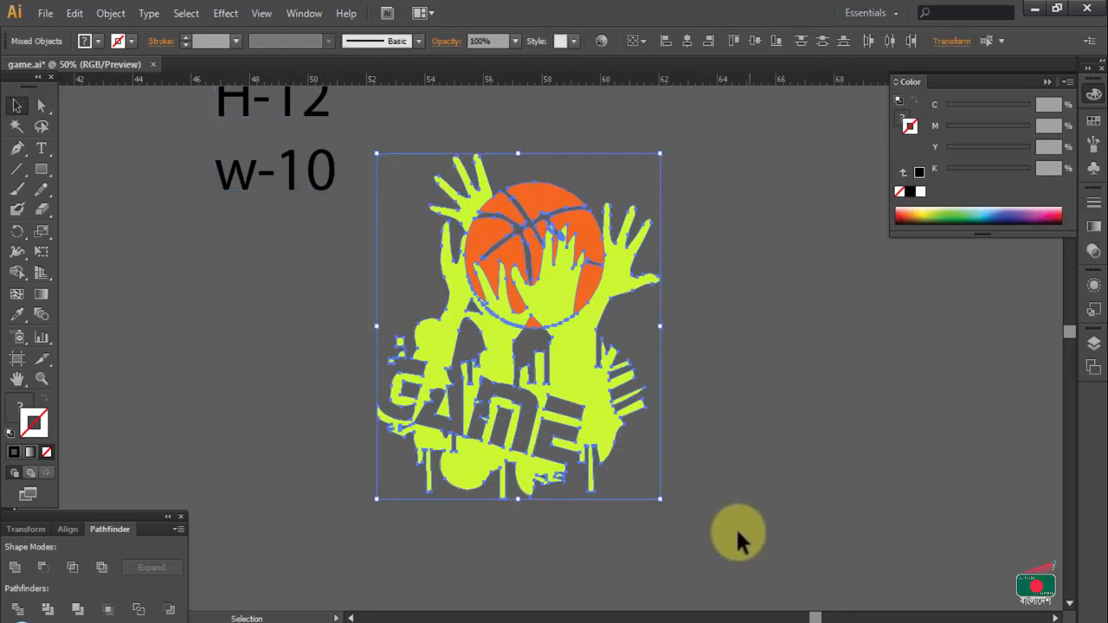
pyautogui.click(35, 531)
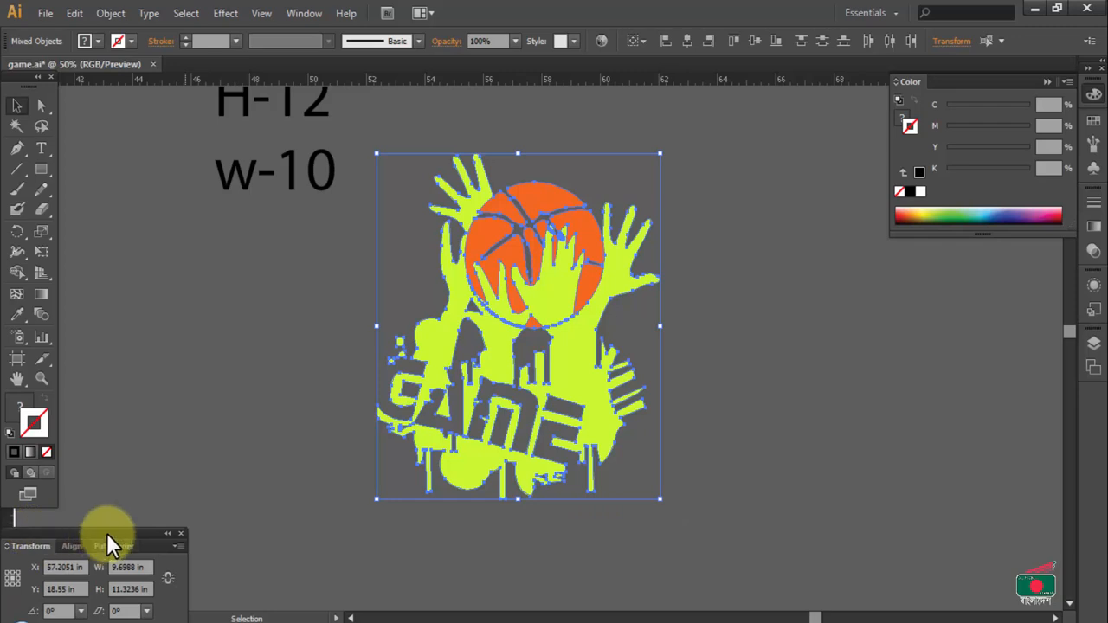
pyautogui.moveTo(107, 531); pyautogui.dragTo(165, 485)
pyautogui.click(246, 386)
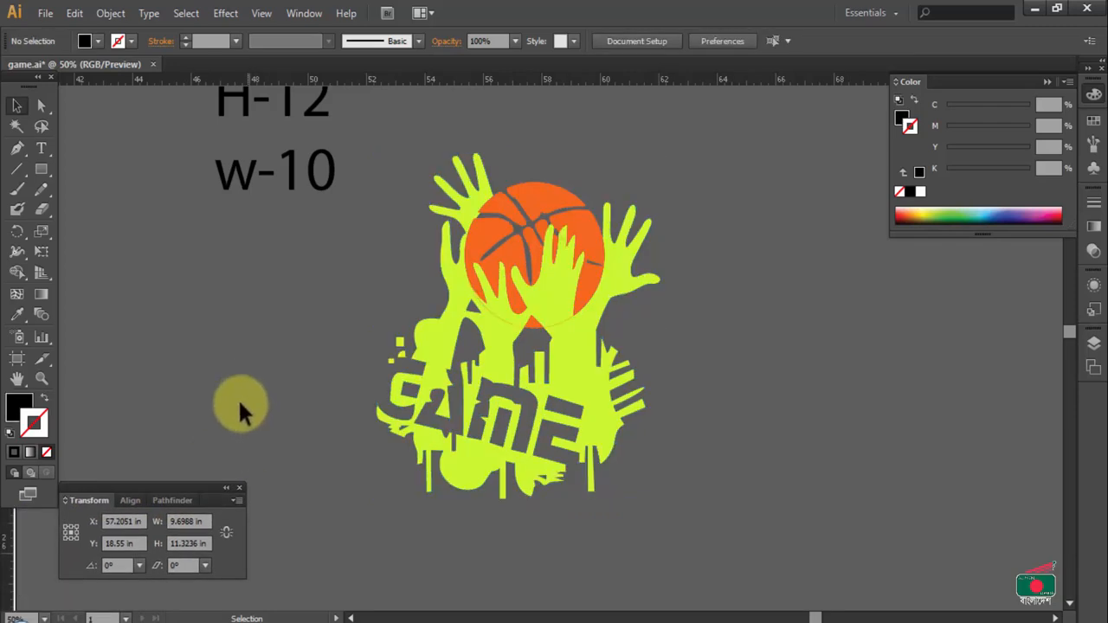
# Resize the whole artwork to a height of 12 in and a width of 10 in
pyautogui.moveTo(370, 119); pyautogui.dragTo(719, 528)
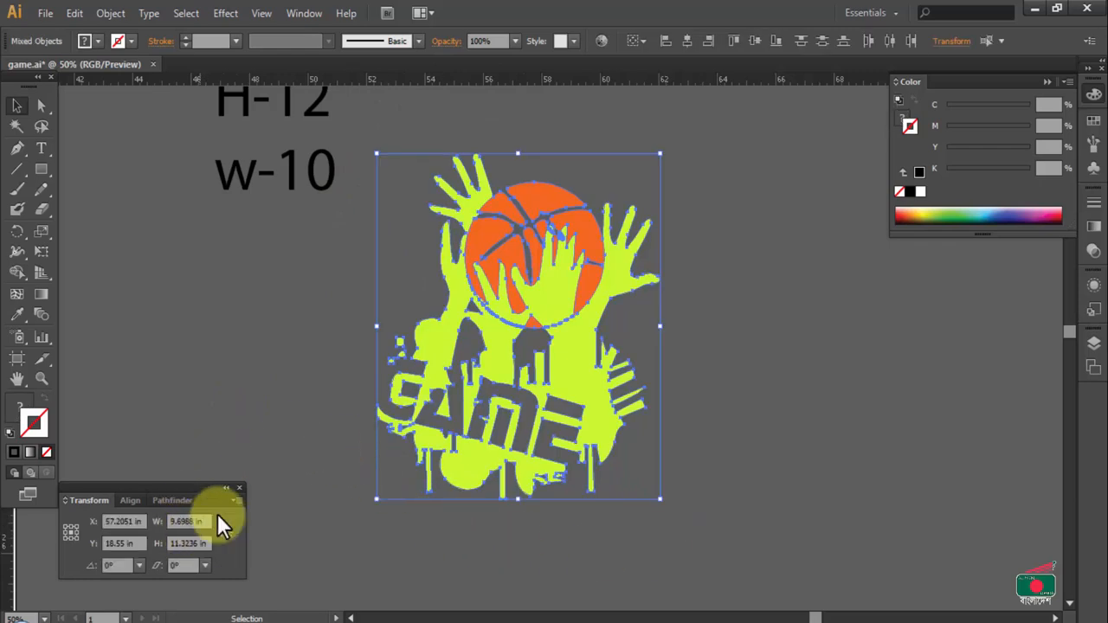
pyautogui.click(198, 544)
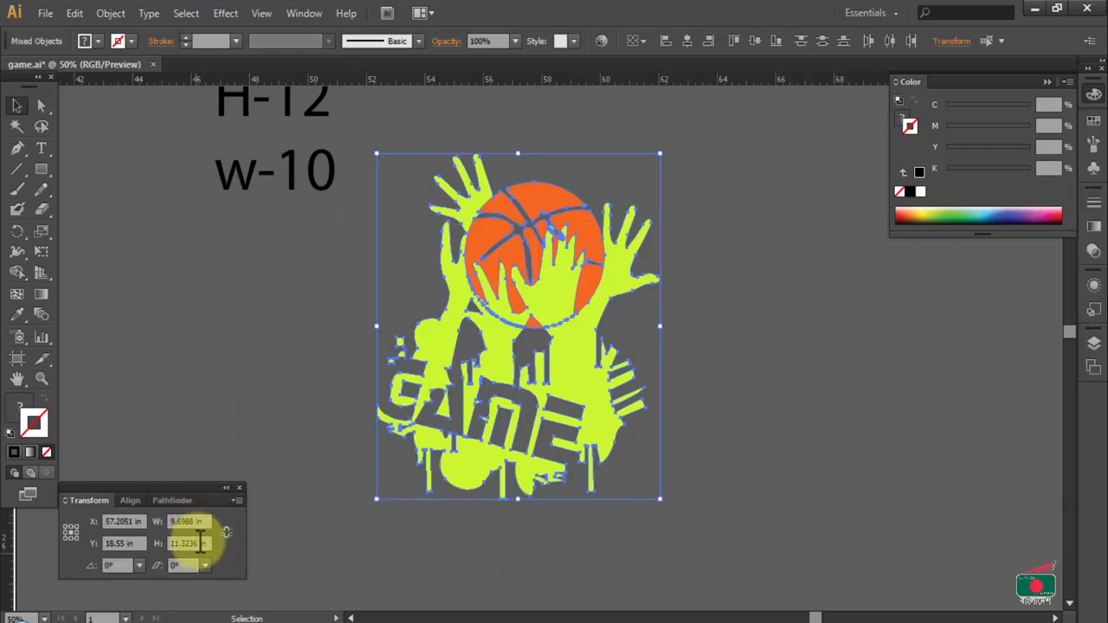
pyautogui.scroll(1, 329, 269)
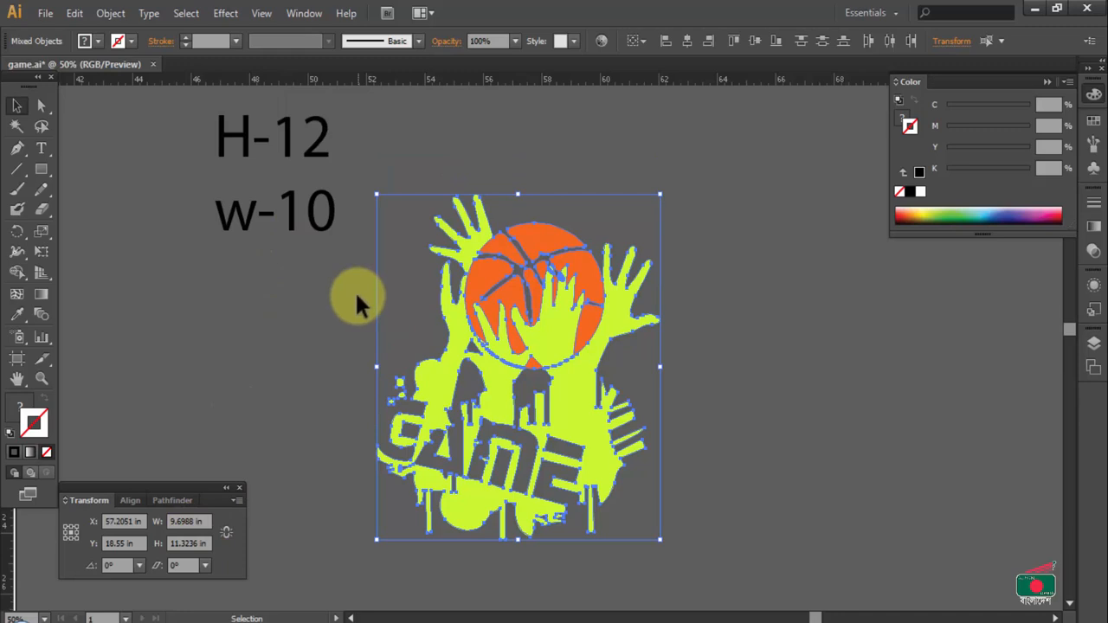
pyautogui.doubleClick(191, 542)
pyautogui.write('12')
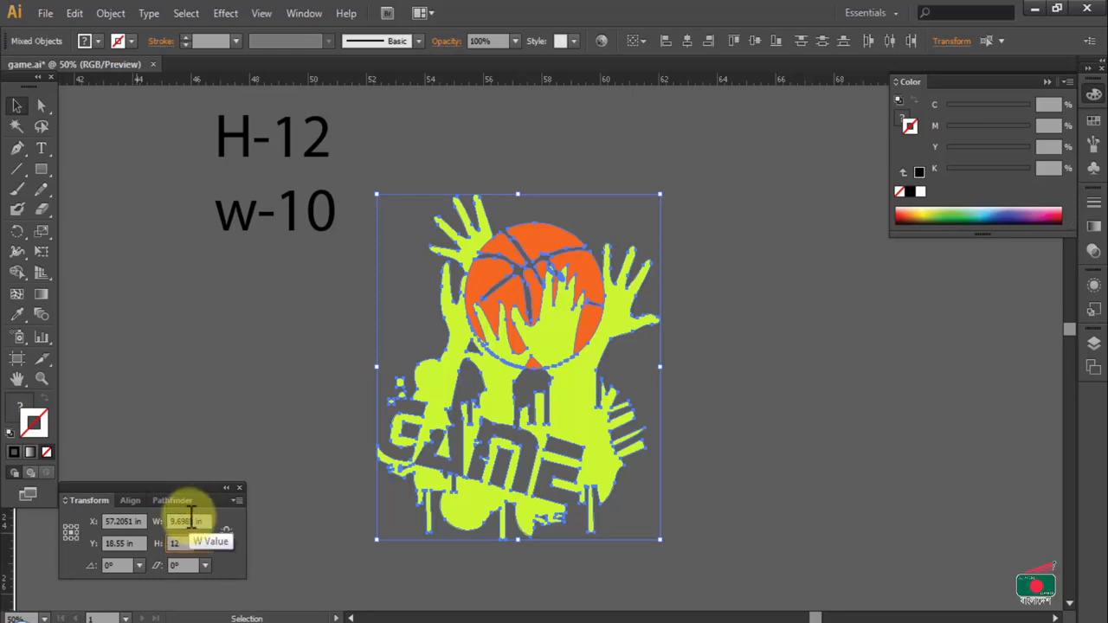
pyautogui.press('Return')
pyautogui.doubleClick(191, 520)
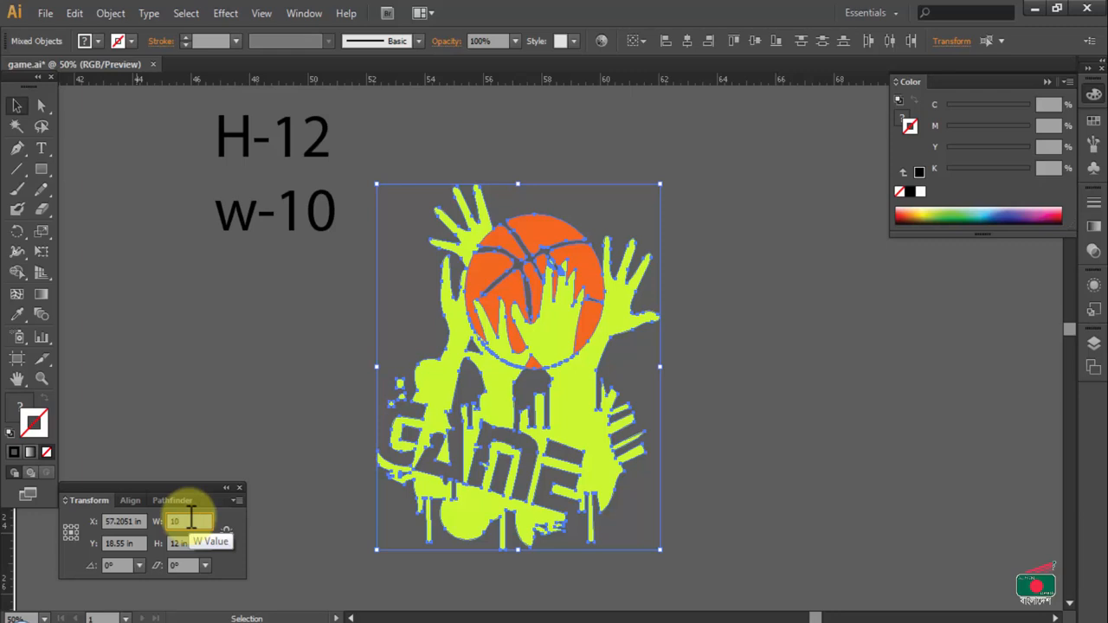
pyautogui.press('Return')
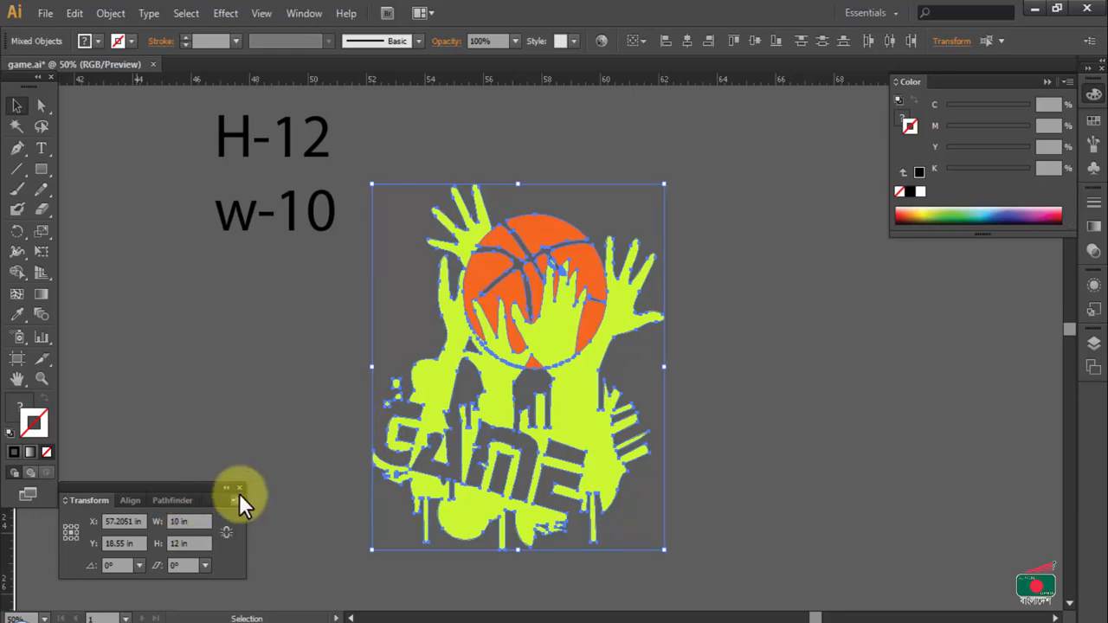
pyautogui.click(239, 337)
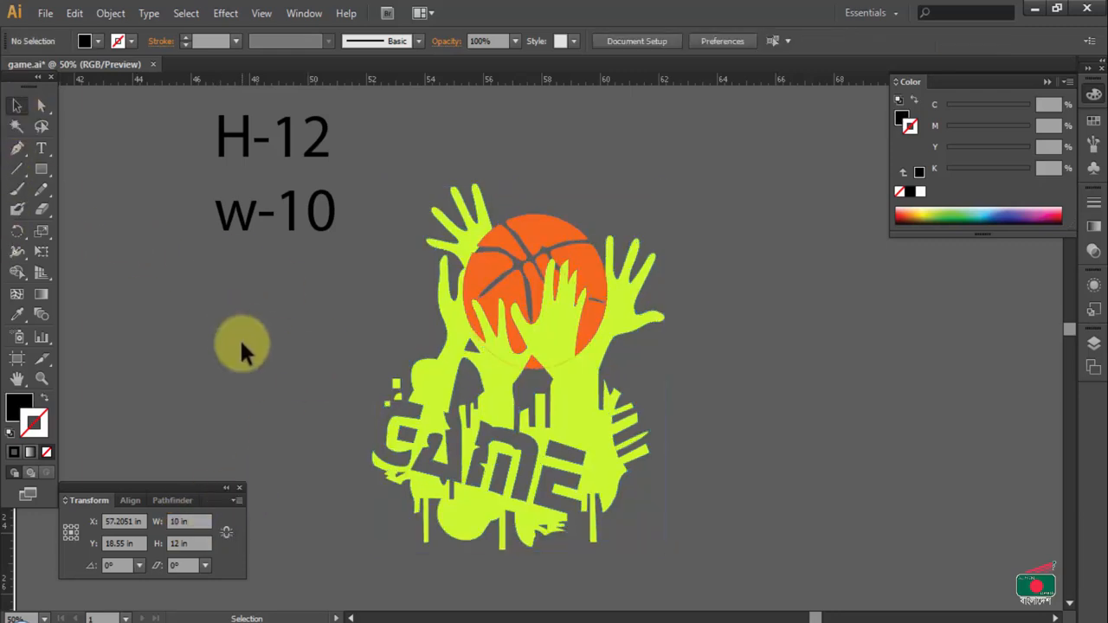
# Shift the H-12 / w-10 note farther left of the resized artwork and save the file
pyautogui.hotkey('ctrl', 'alt', 'space')
pyautogui.keyDown('ctrl'); pyautogui.keyDown('alt'); pyautogui.click(458, 339); pyautogui.keyUp('alt'); pyautogui.keyUp('ctrl')
pyautogui.keyDown('ctrl'); pyautogui.click(475, 338); pyautogui.keyUp('ctrl')
pyautogui.moveTo(449, 322); pyautogui.dragTo(350, 310)
pyautogui.moveTo(389, 224); pyautogui.dragTo(321, 230)
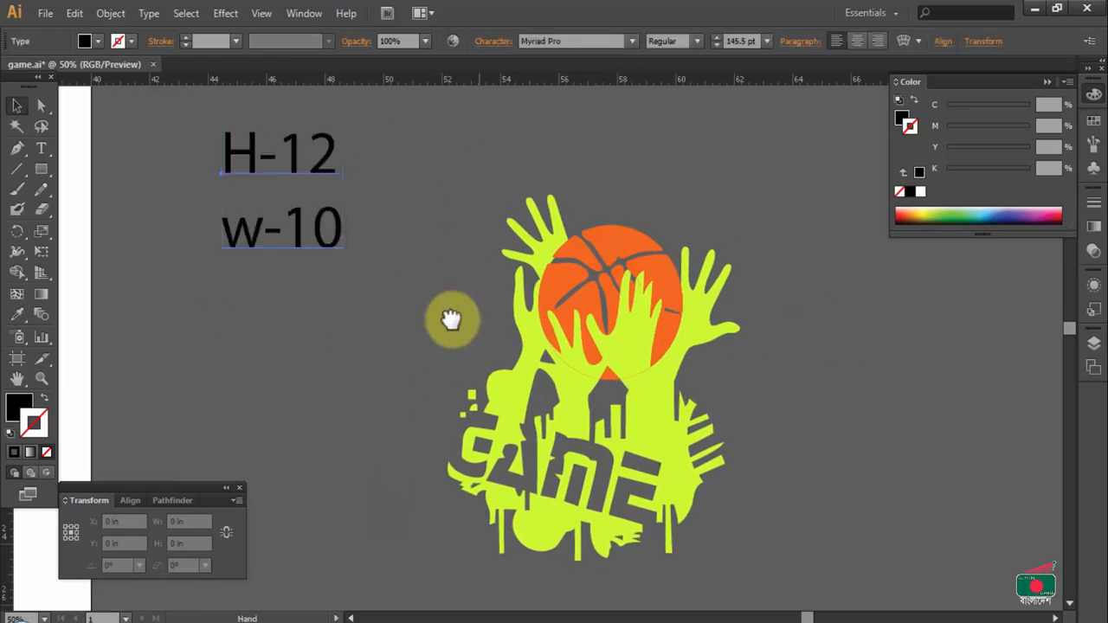
pyautogui.moveTo(451, 317); pyautogui.dragTo(361, 309)
pyautogui.click(45, 13)
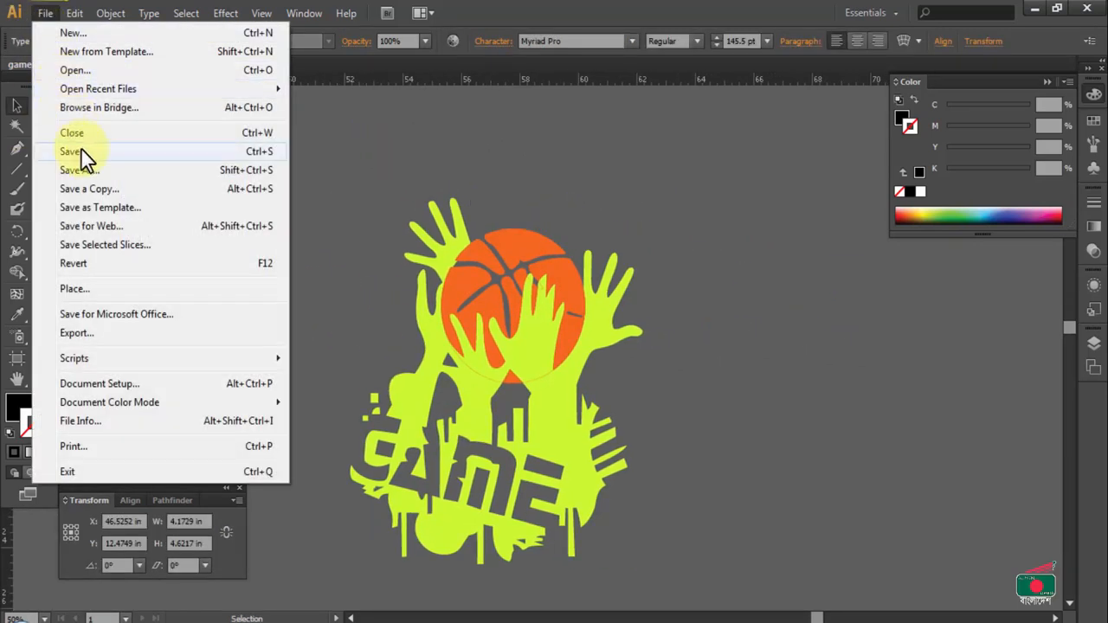
pyautogui.click(80, 149)
# Move the floating Transform panel lower and push the size note even farther away from the artwork
pyautogui.moveTo(488, 310); pyautogui.dragTo(363, 210)
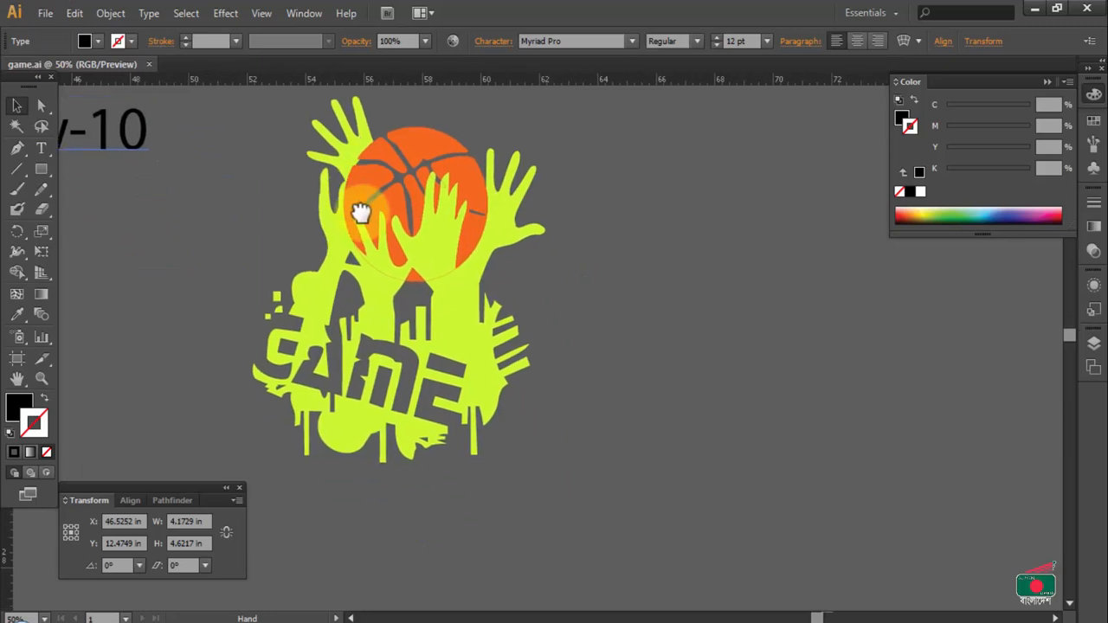
pyautogui.keyDown('ctrl'); pyautogui.keyDown('alt'); pyautogui.click(398, 361); pyautogui.keyUp('alt'); pyautogui.keyUp('ctrl')
pyautogui.moveTo(197, 488); pyautogui.dragTo(161, 513)
pyautogui.click(409, 167)
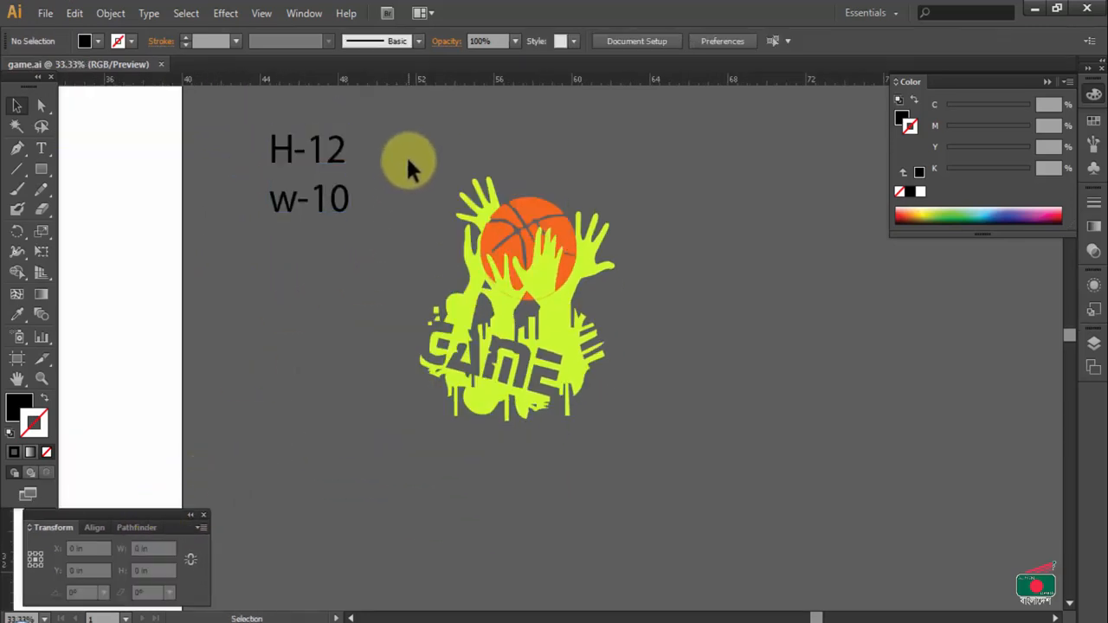
pyautogui.click(331, 162)
pyautogui.click(479, 249)
pyautogui.keyDown('ctrl'); pyautogui.click(586, 314); pyautogui.keyUp('ctrl')
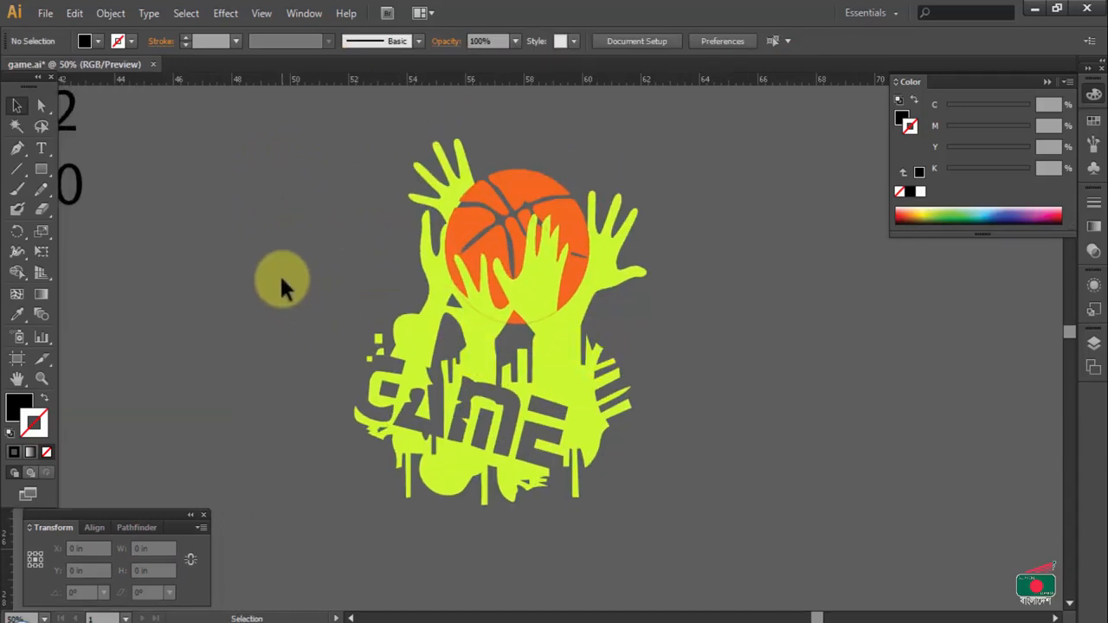
# Set up the Pen tool with no fill and a stroke colour of C 100, M 100, Y 100, K 100
pyautogui.click(40, 146)
pyautogui.click(22, 145)
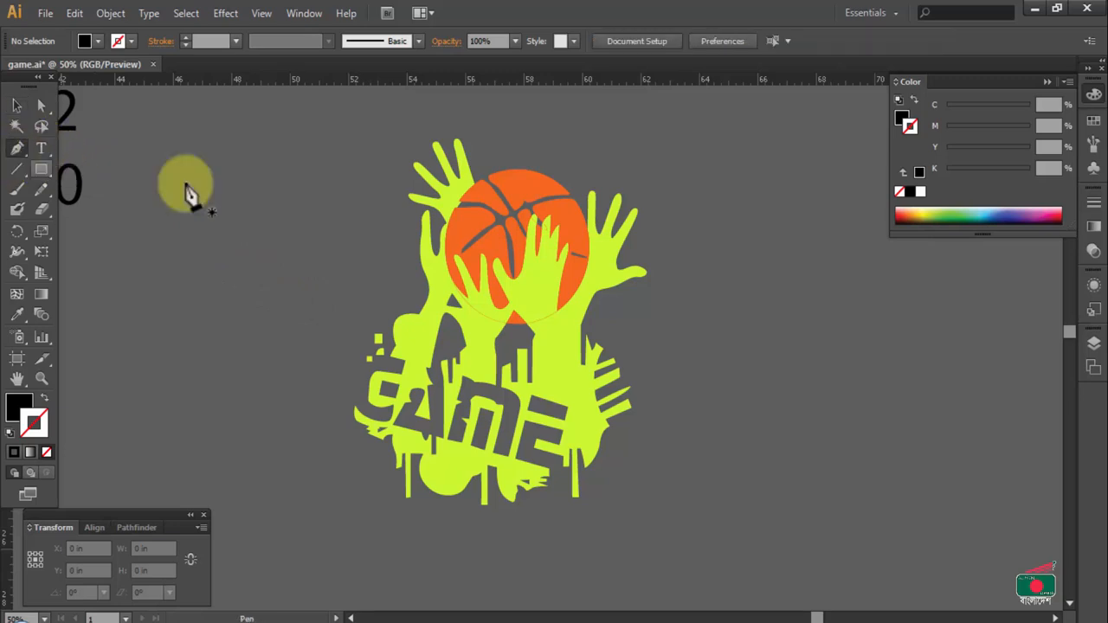
pyautogui.click(24, 403)
pyautogui.click(45, 399)
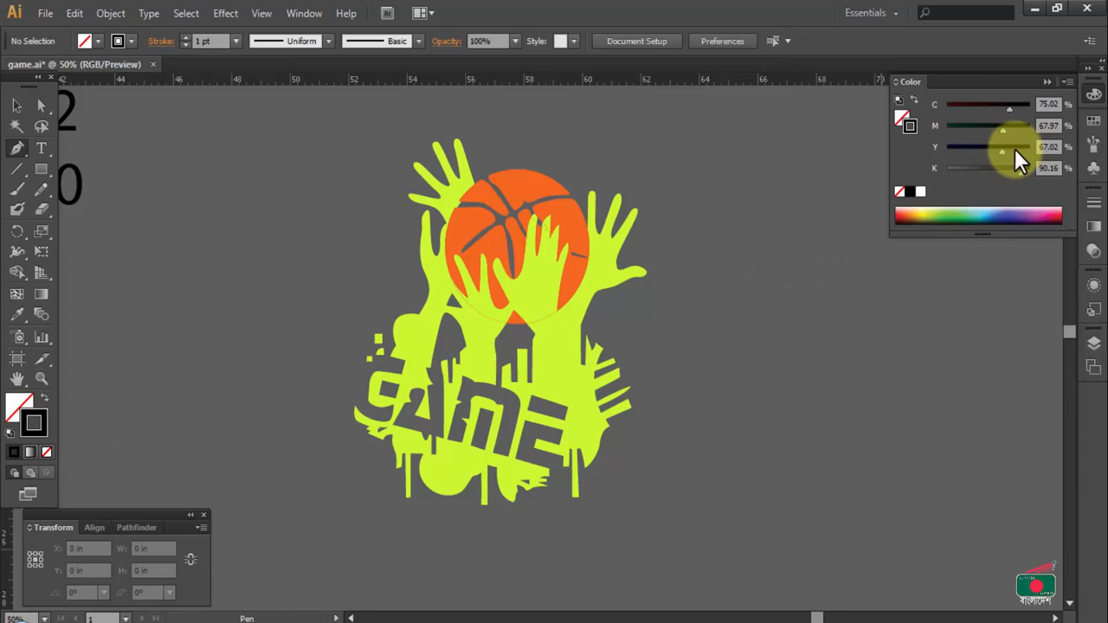
pyautogui.moveTo(1009, 109); pyautogui.dragTo(1036, 112)
pyautogui.moveTo(1023, 172); pyautogui.dragTo(1073, 170)
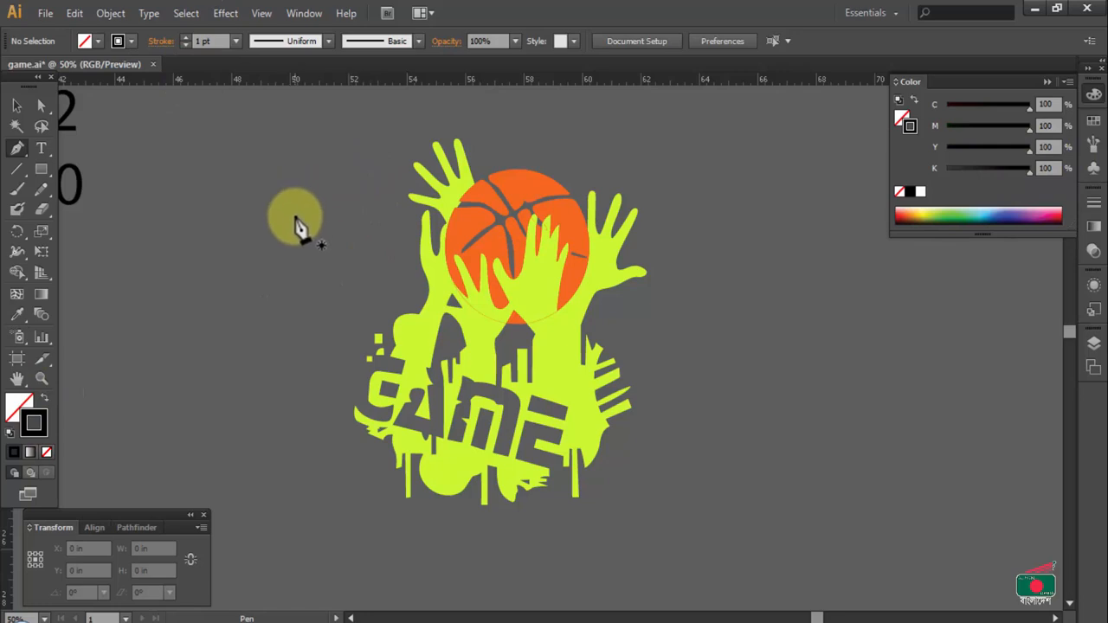
# Draw a horizontal straight line about 1.28 in long in the empty area left of the artwork
pyautogui.click(244, 225)
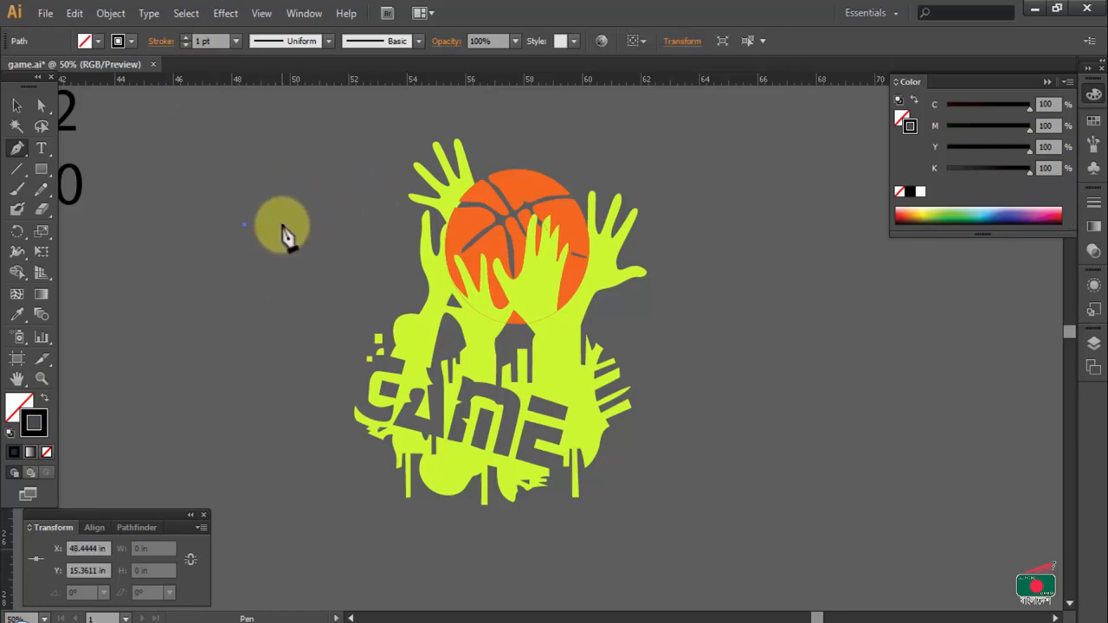
pyautogui.keyDown('shift'); pyautogui.click(282, 225); pyautogui.keyUp('shift')
pyautogui.keyDown('ctrl'); pyautogui.click(267, 244); pyautogui.keyUp('ctrl')
pyautogui.keyDown('ctrl'); pyautogui.click(260, 222); pyautogui.keyUp('ctrl')
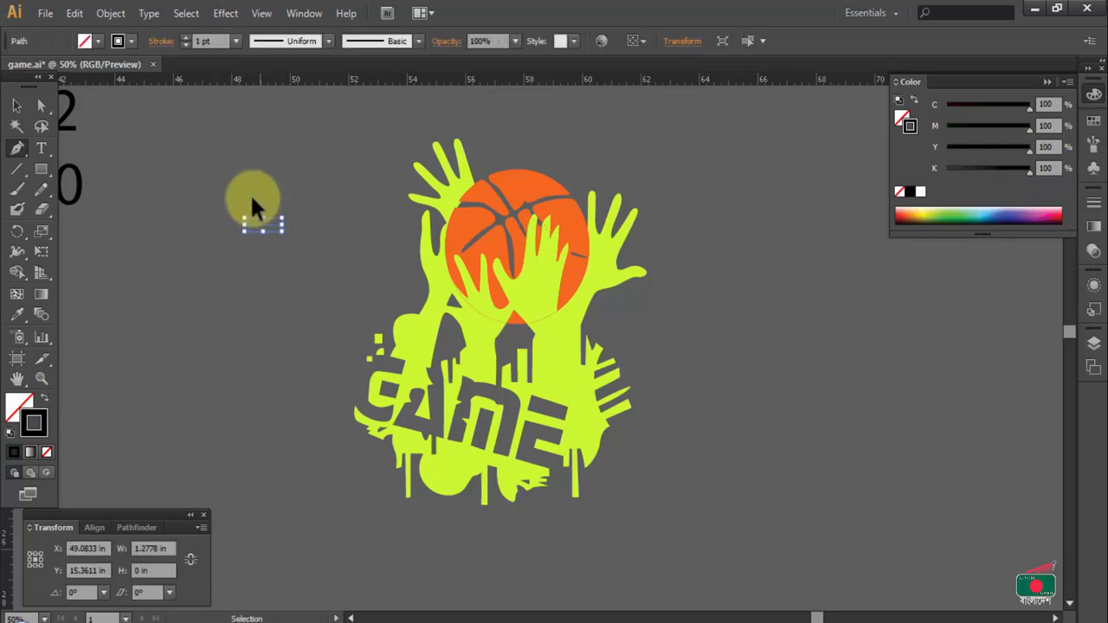
pyautogui.keyDown('ctrl'); pyautogui.click(248, 213); pyautogui.keyUp('ctrl')
pyautogui.click(15, 105)
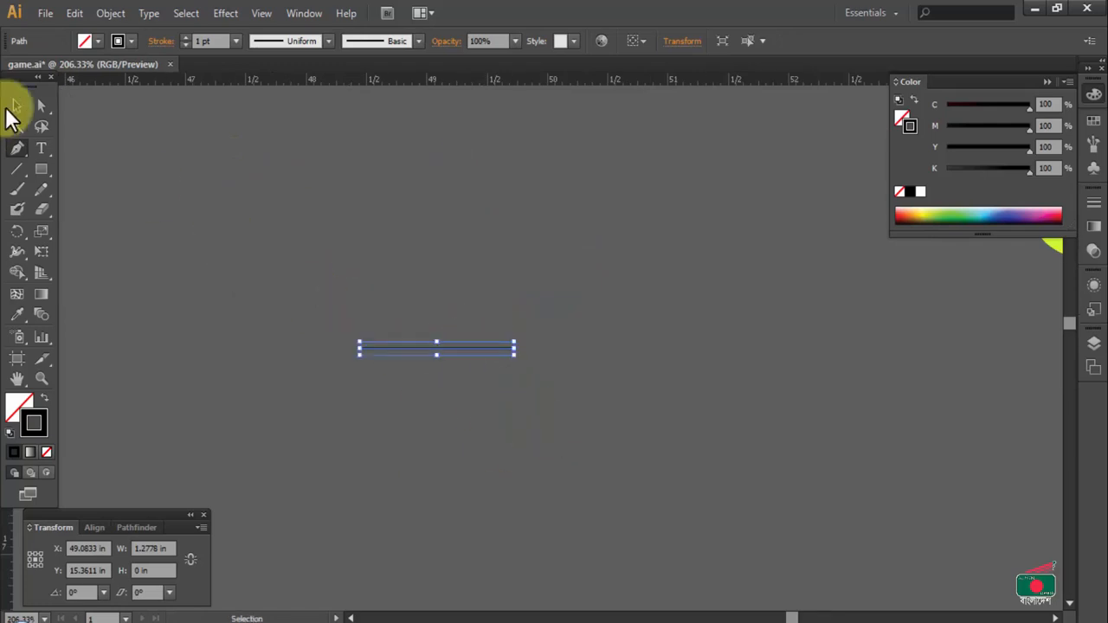
pyautogui.click(316, 260)
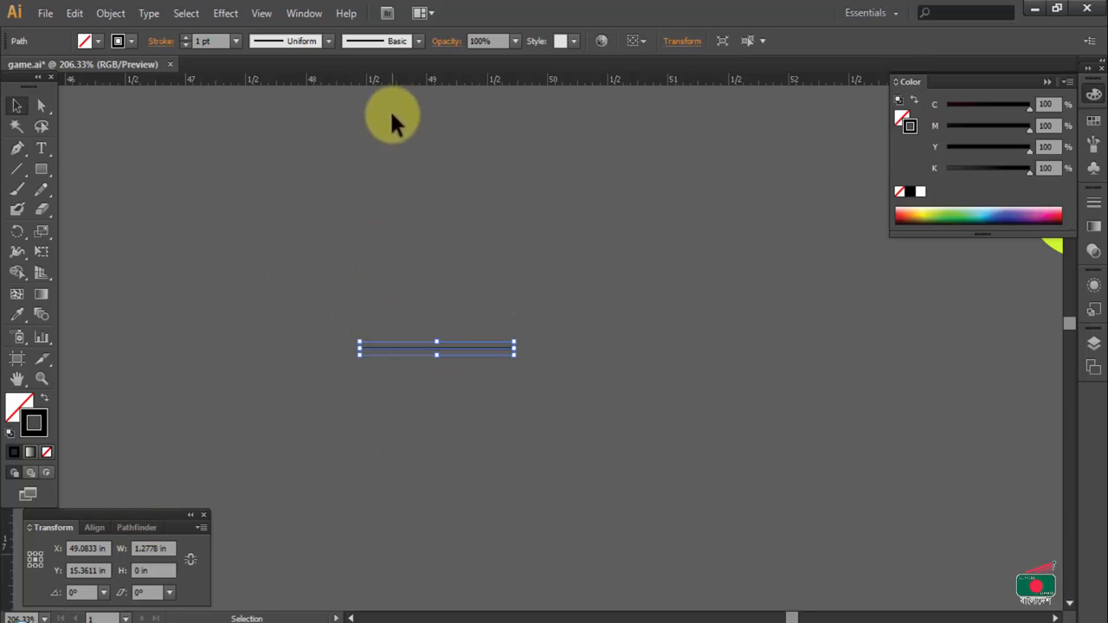
# Change the ruler units to centimeters and set the drawn line's width to 1 cm
pyautogui.rightClick(394, 77)
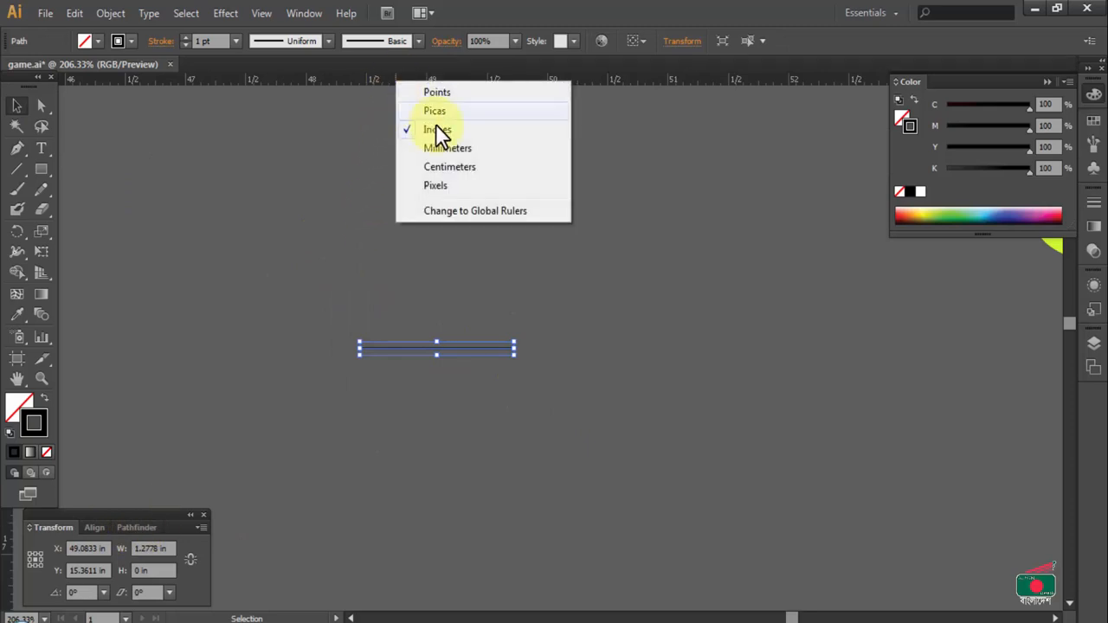
pyautogui.click(467, 166)
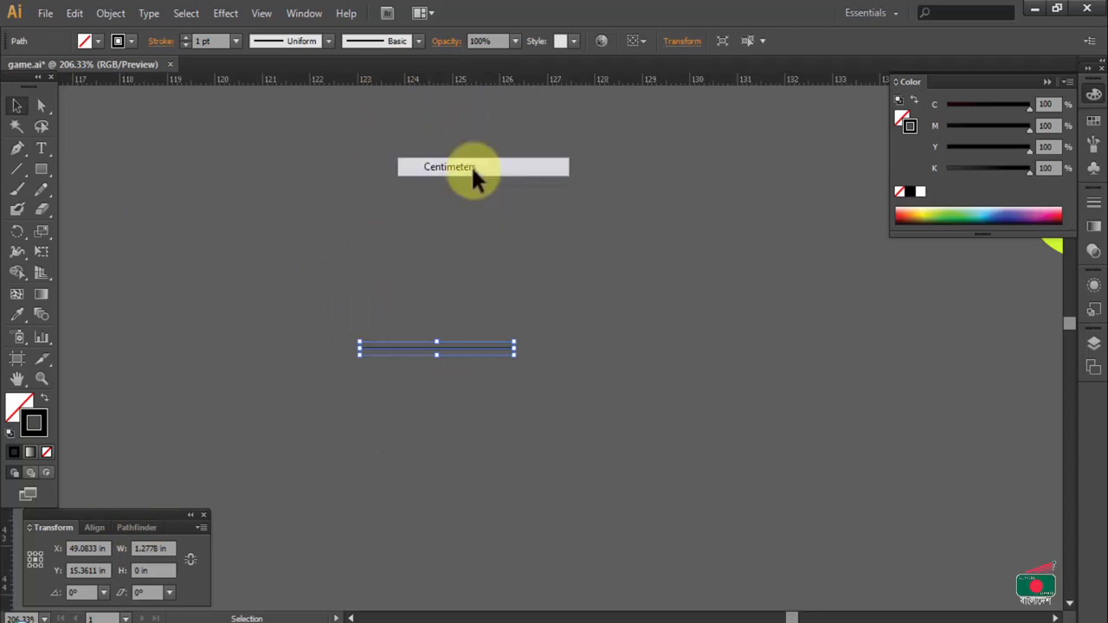
pyautogui.click(145, 550)
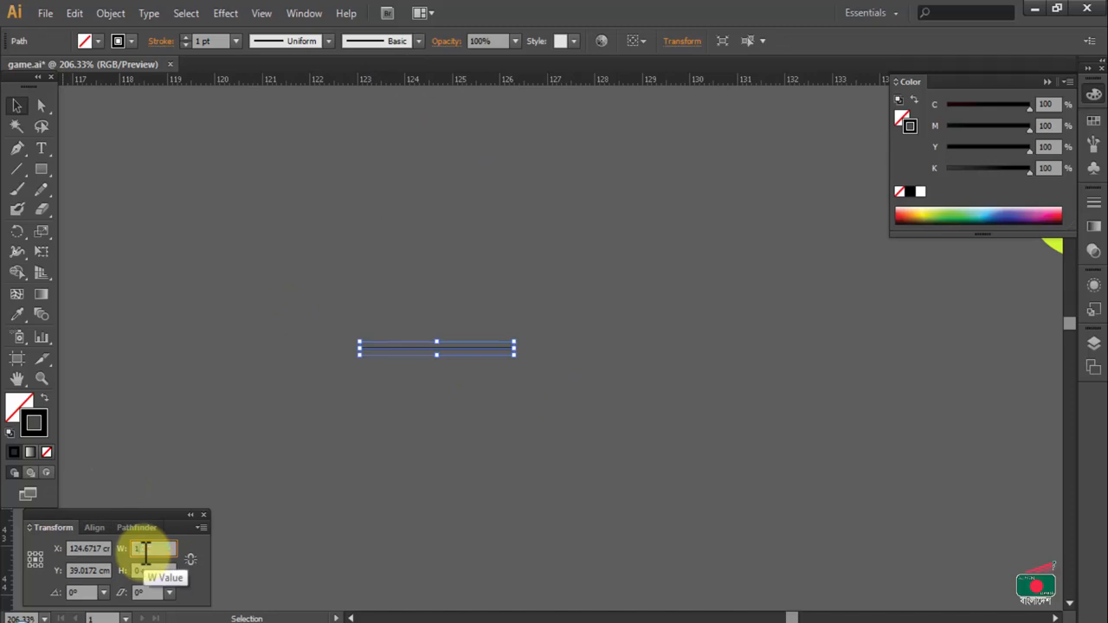
pyautogui.click(385, 320)
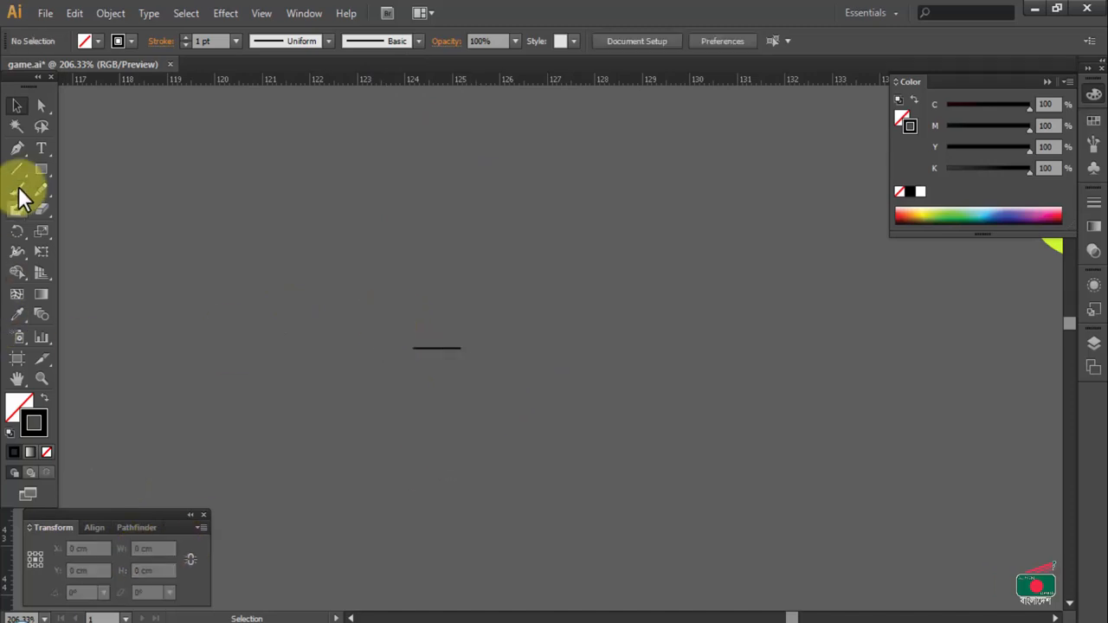
# Draw an unfilled rectangle about 1 cm wide and 0.26 cm high just above the horizontal line
pyautogui.click(437, 348)
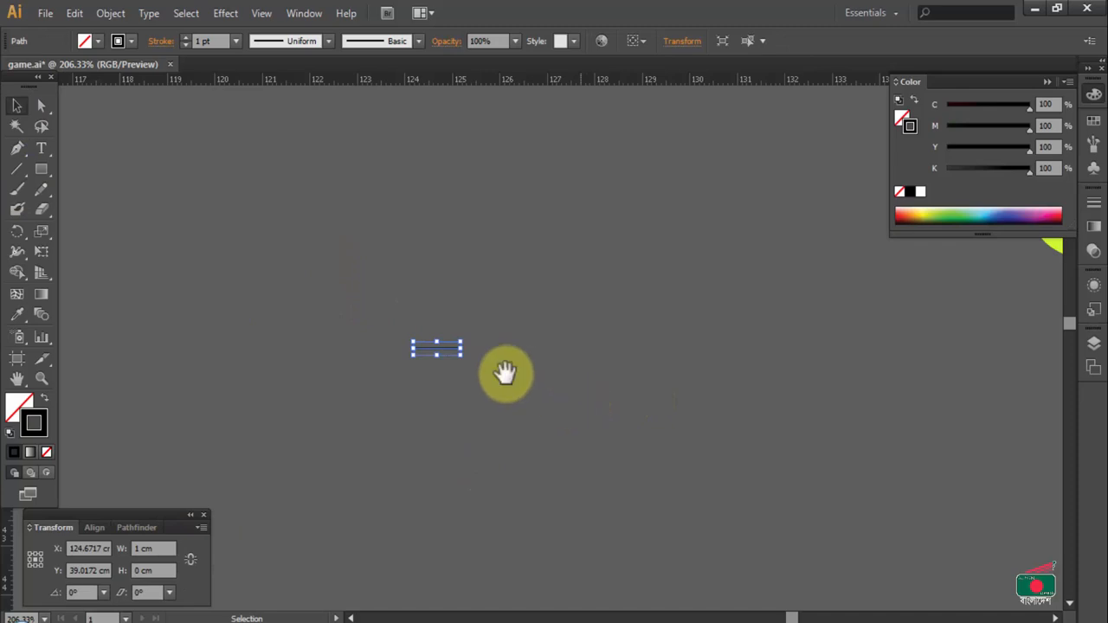
pyautogui.moveTo(380, 302); pyautogui.dragTo(549, 410)
pyautogui.hotkey('ctrl', 'a')
pyautogui.click(470, 354)
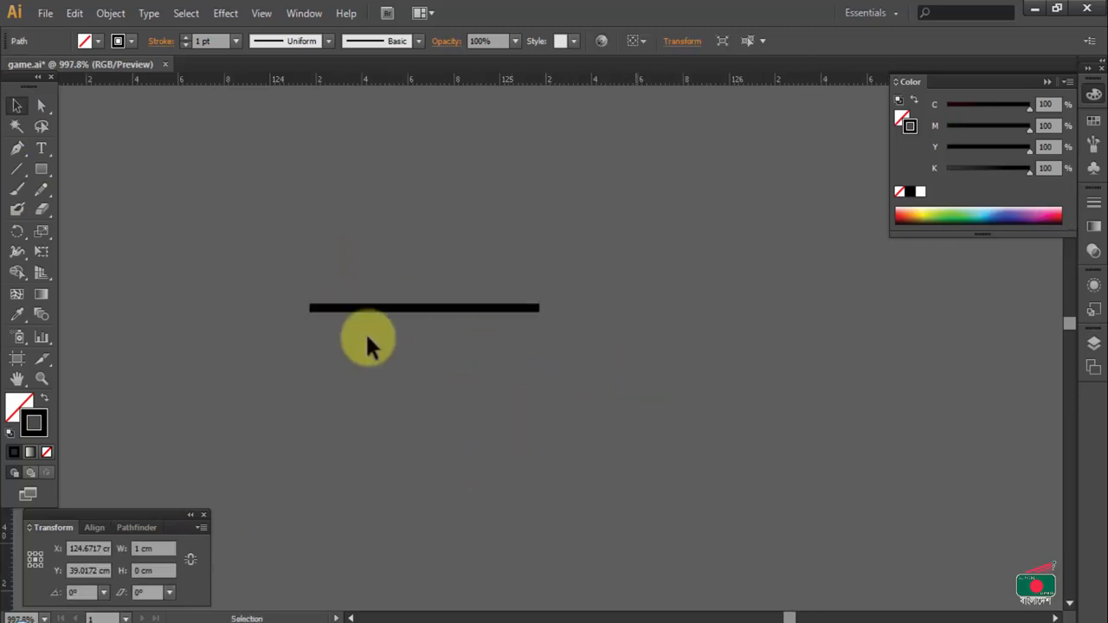
pyautogui.hotkey('ctrl', 'a')
pyautogui.click(479, 355)
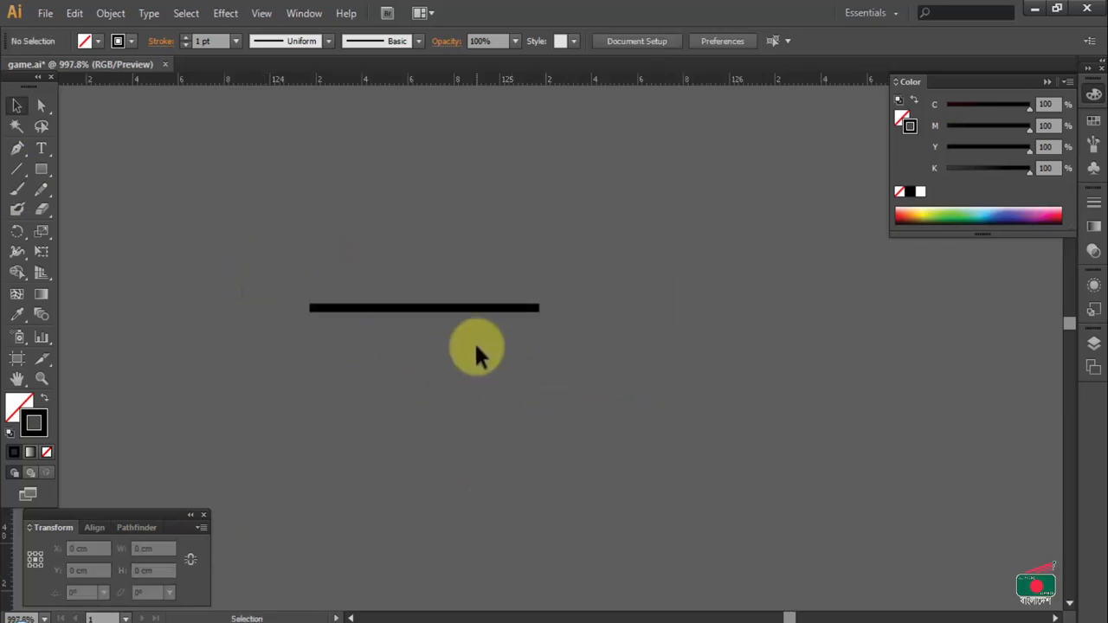
pyautogui.click(49, 168)
pyautogui.moveTo(312, 183)
pyautogui.mouseDown()
pyautogui.moveTo(579, 248)
pyautogui.moveTo(547, 246)
pyautogui.mouseUp()
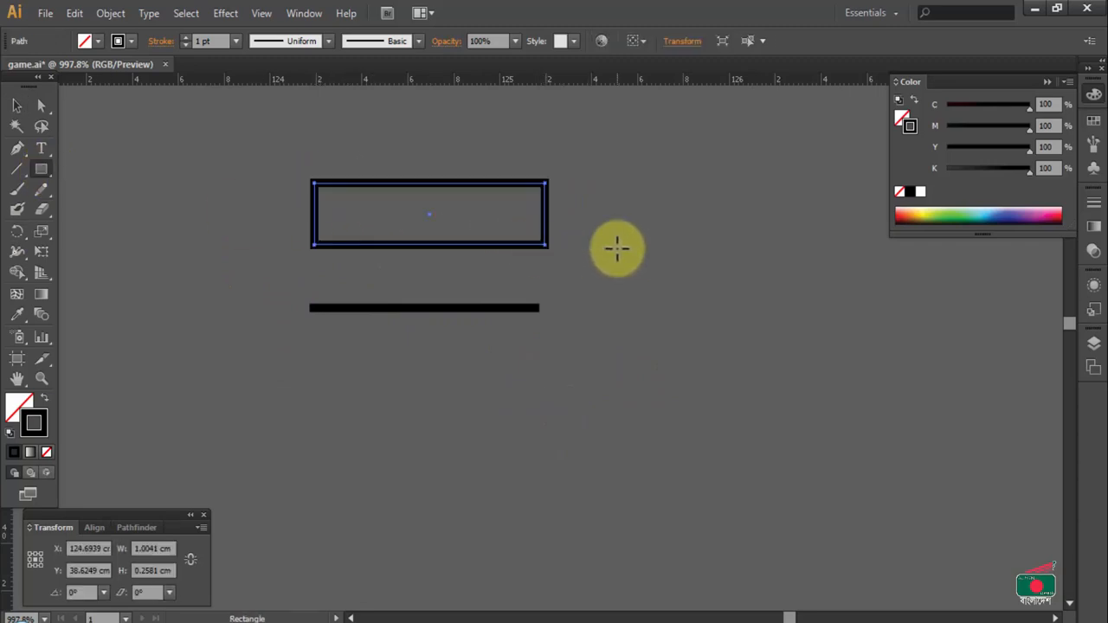
pyautogui.click(617, 249)
pyautogui.click(604, 364)
# Delete the rectangle's bottom corner points so that only its upper edge is kept as a line
pyautogui.click(40, 105)
pyautogui.click(260, 260)
pyautogui.moveTo(649, 299); pyautogui.dragTo(614, 267)
pyautogui.press('Delete')
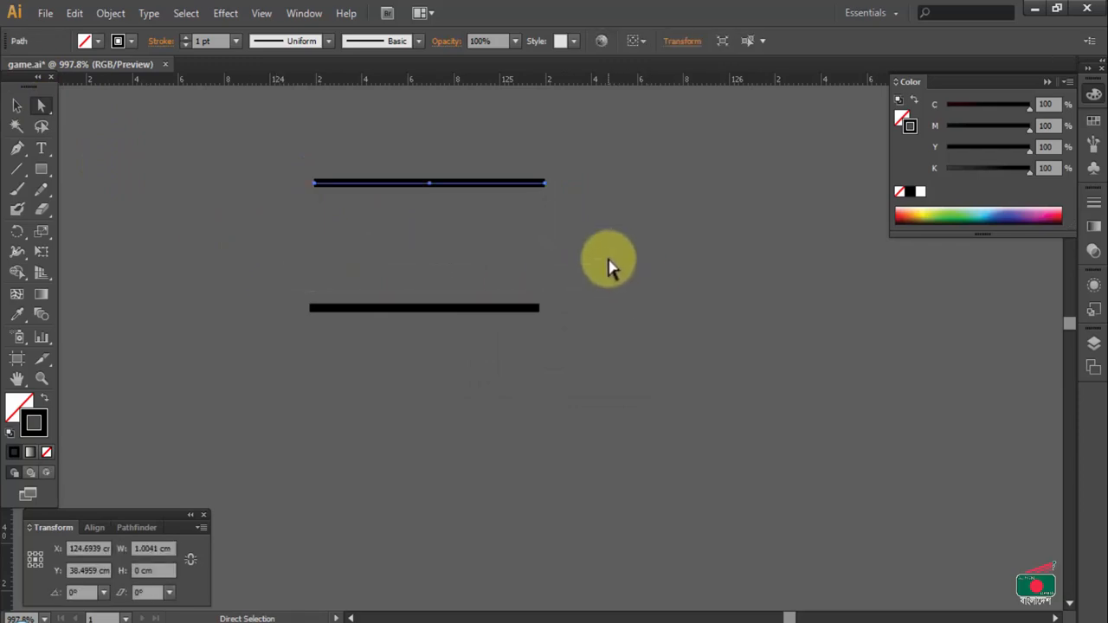
pyautogui.click(597, 258)
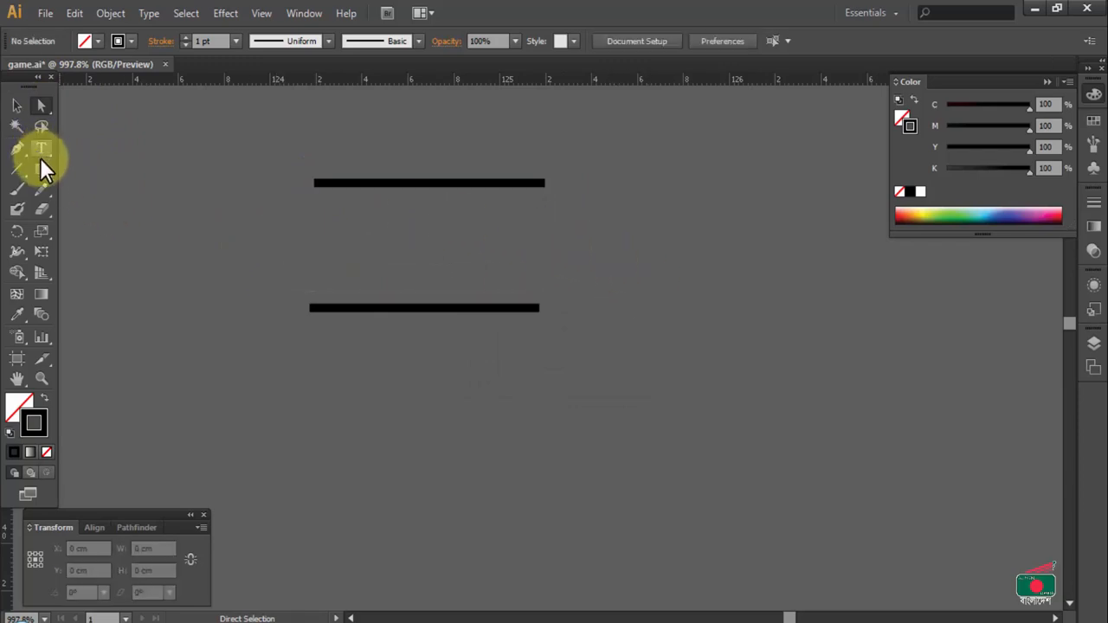
# Try a diagonal line across the upper horizontal line with the Line Segment tool and delete it
pyautogui.click(18, 168)
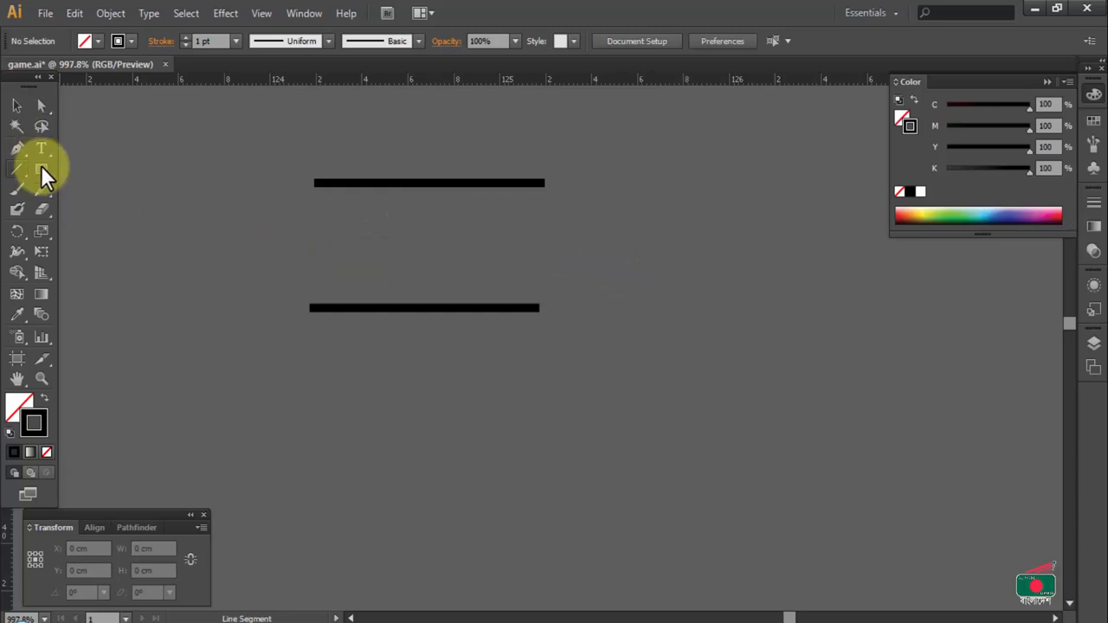
pyautogui.click(311, 241)
pyautogui.click(593, 367)
pyautogui.click(352, 241)
pyautogui.click(511, 366)
pyautogui.keyDown('ctrl'); pyautogui.click(353, 248); pyautogui.keyUp('ctrl')
pyautogui.keyDown('ctrl'); pyautogui.click(348, 243); pyautogui.keyUp('ctrl')
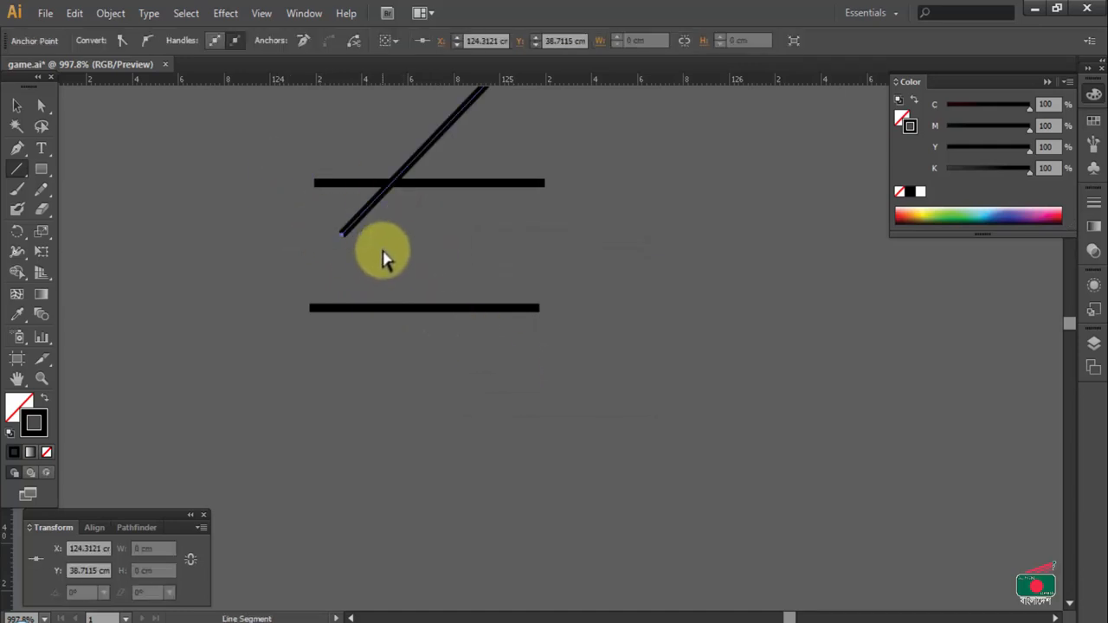
pyautogui.press('Delete')
# Delete the upper of the two horizontal lines, leaving the 1 cm line below it
pyautogui.moveTo(304, 162); pyautogui.dragTo(566, 245)
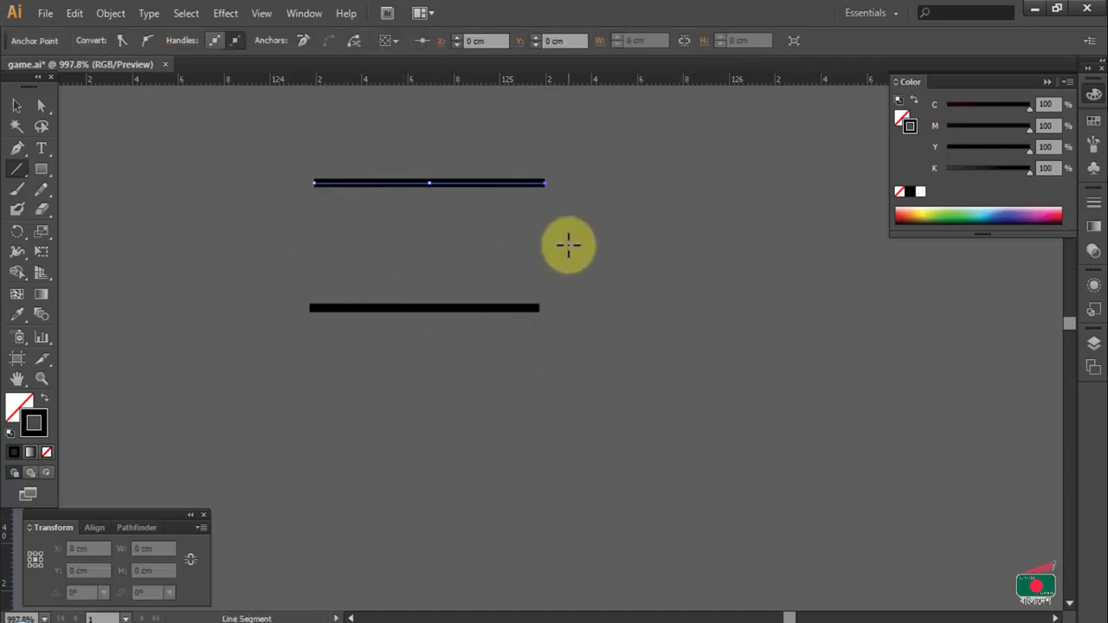
pyautogui.press('Delete')
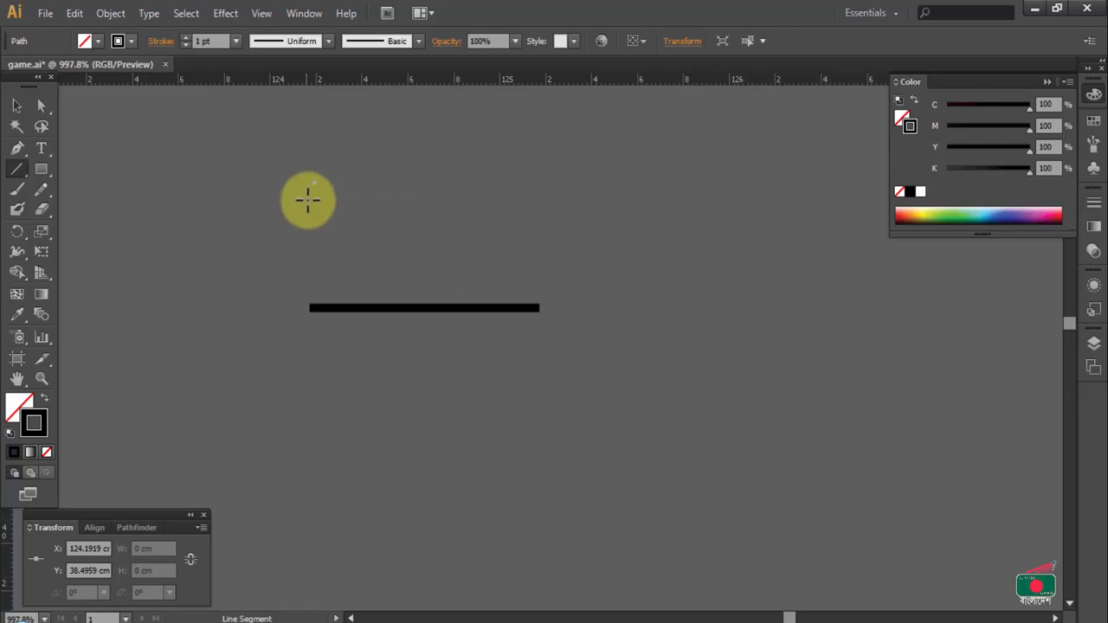
pyautogui.keyDown('ctrl'); pyautogui.click(306, 201); pyautogui.keyUp('ctrl')
pyautogui.click(16, 105)
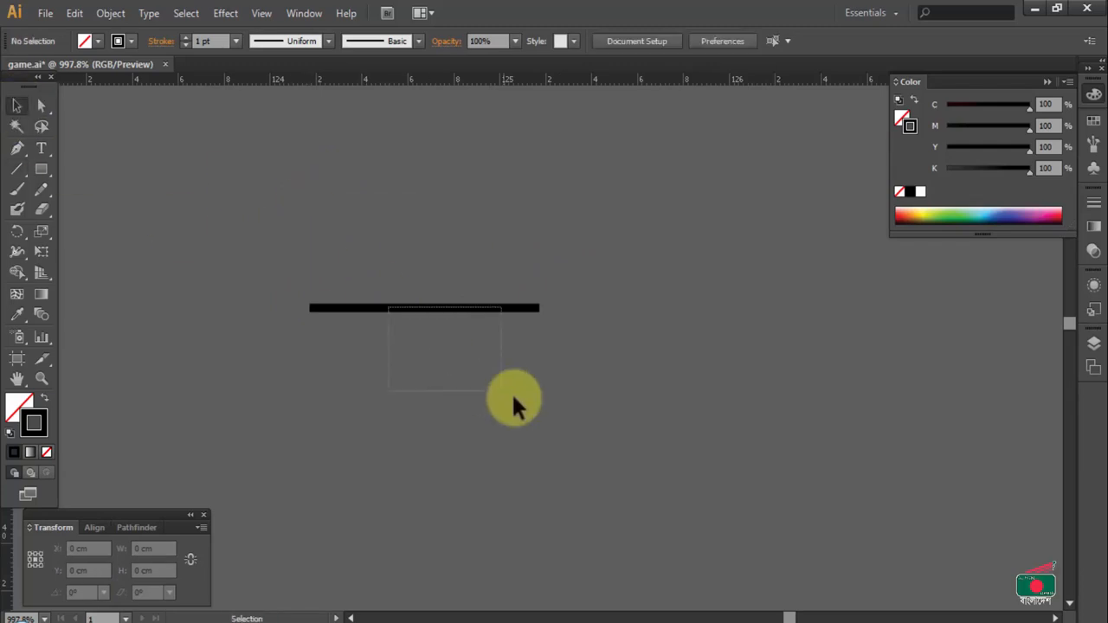
# Add a copy of the 1 cm line rotated 90° about its centre, forming a plus-shaped cross
pyautogui.moveTo(510, 397); pyautogui.dragTo(570, 383)
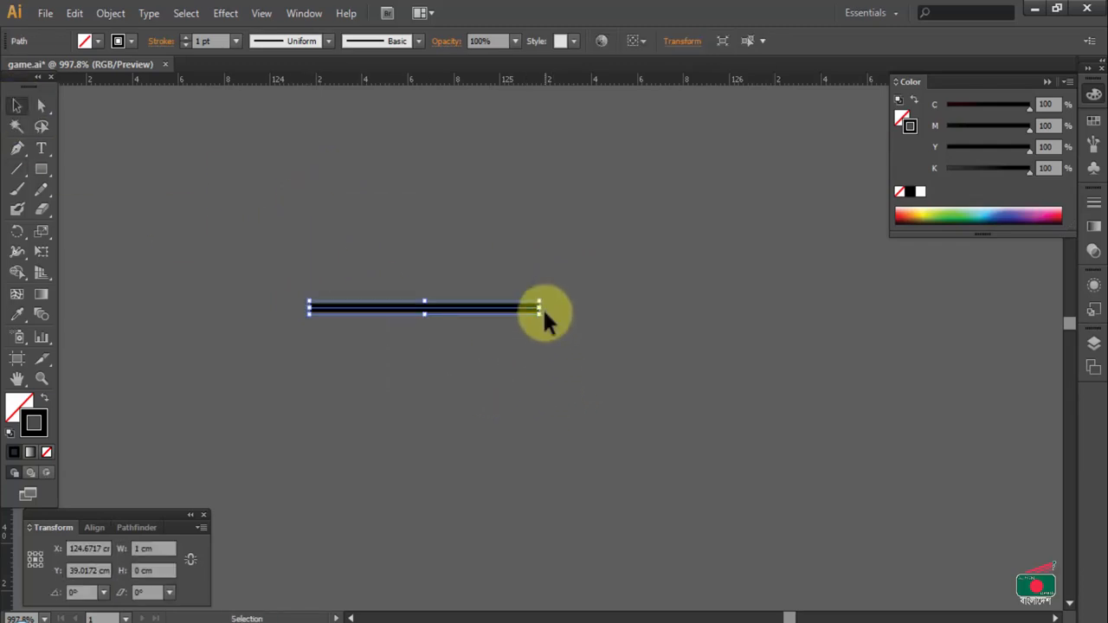
pyautogui.press('a')
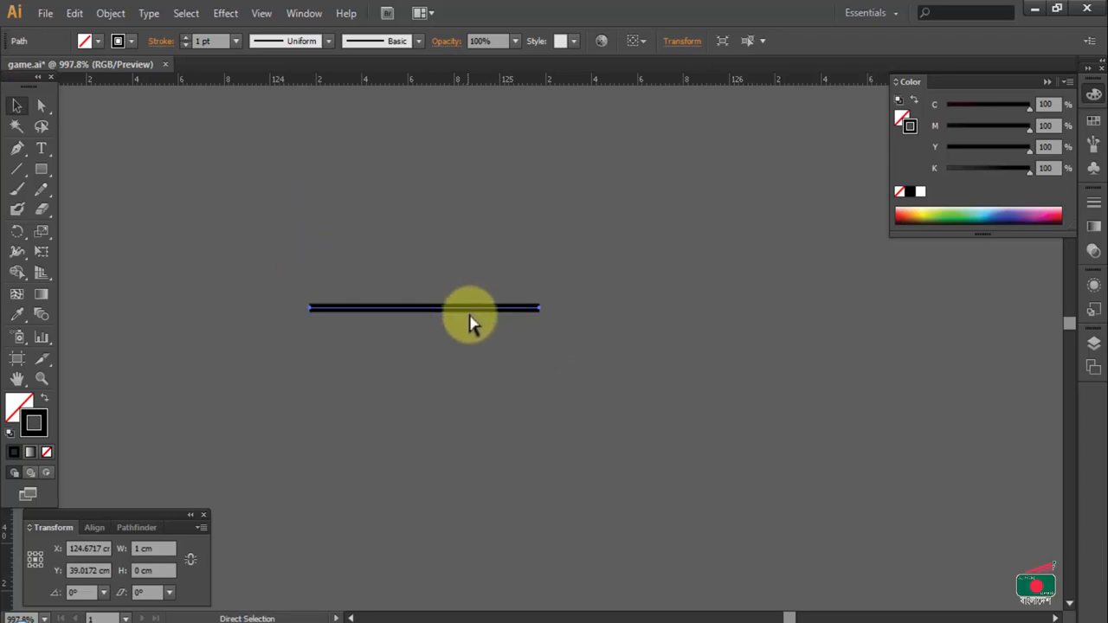
pyautogui.press('v')
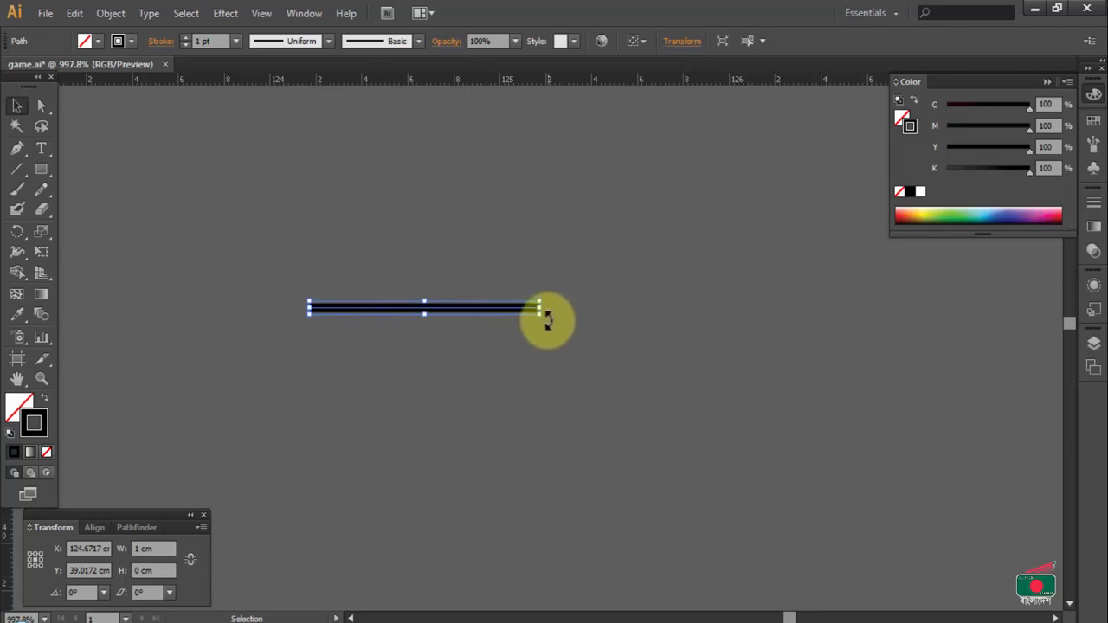
pyautogui.moveTo(546, 320); pyautogui.dragTo(441, 421)
pyautogui.click(367, 379)
# Group the horizontal and vertical lines of the cross into one object
pyautogui.moveTo(366, 220); pyautogui.dragTo(495, 385)
pyautogui.rightClick(483, 308)
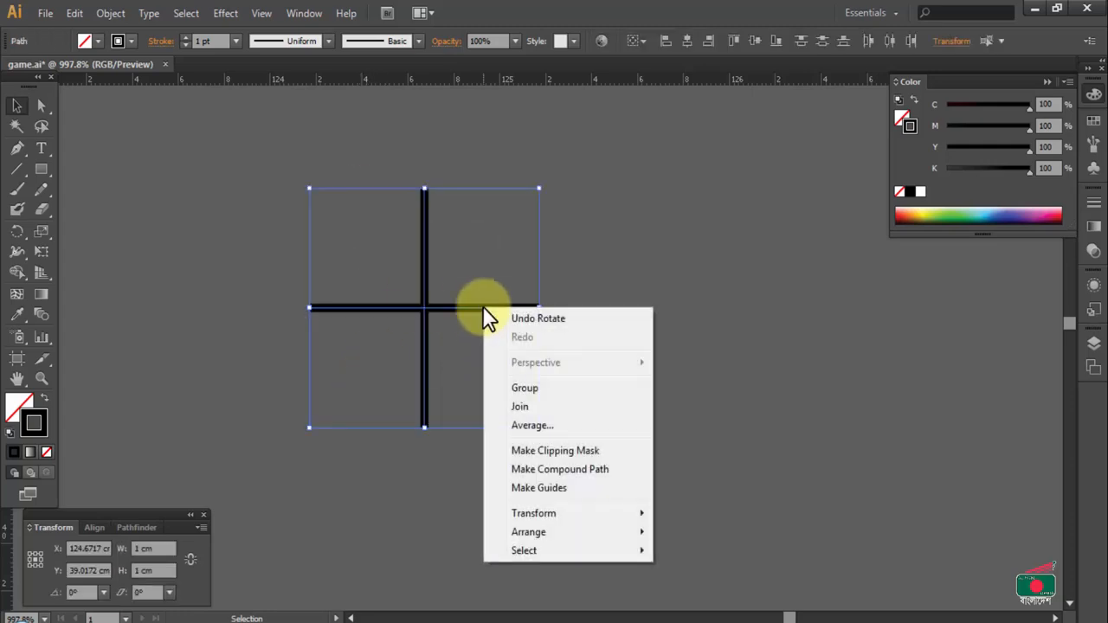
pyautogui.click(540, 391)
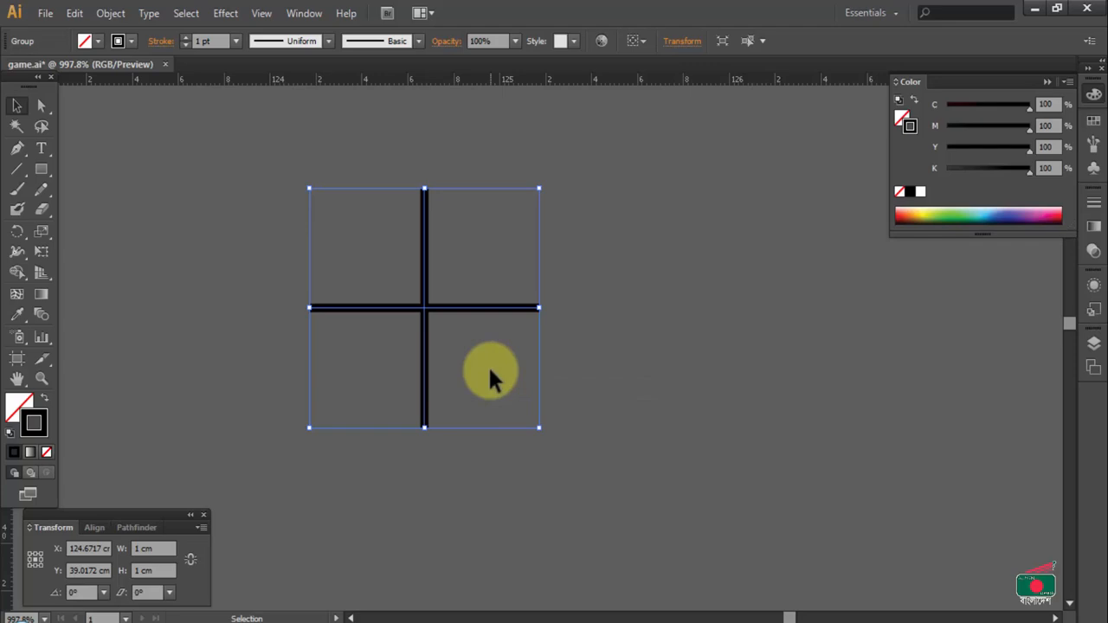
pyautogui.click(488, 376)
# Move the grouped cross to the empty area directly above the basketball artwork
pyautogui.click(424, 351)
pyautogui.press('z')
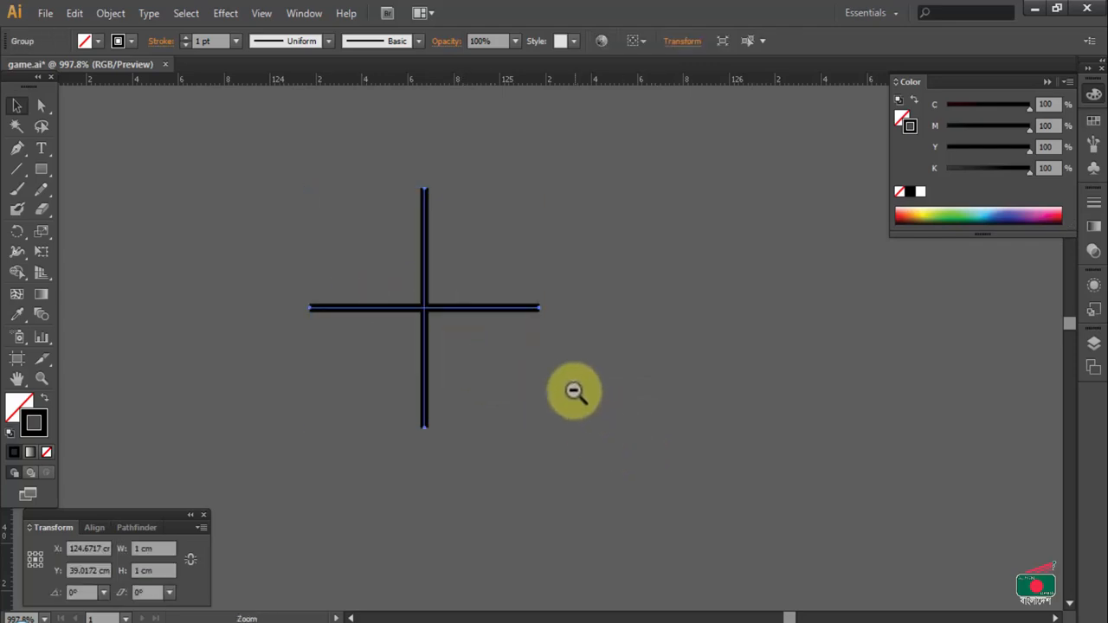
pyautogui.keyDown('alt'); pyautogui.click(574, 390); pyautogui.keyUp('alt')
pyautogui.keyDown('alt'); pyautogui.click(670, 406); pyautogui.keyUp('alt')
pyautogui.keyDown('alt'); pyautogui.click(670, 406); pyautogui.keyUp('alt')
pyautogui.keyDown('alt'); pyautogui.click(561, 378); pyautogui.keyUp('alt')
pyautogui.keyDown('alt'); pyautogui.click(561, 379); pyautogui.keyUp('alt')
pyautogui.keyDown('alt'); pyautogui.click(561, 378); pyautogui.keyUp('alt')
pyautogui.keyDown('alt'); pyautogui.click(561, 379); pyautogui.keyUp('alt')
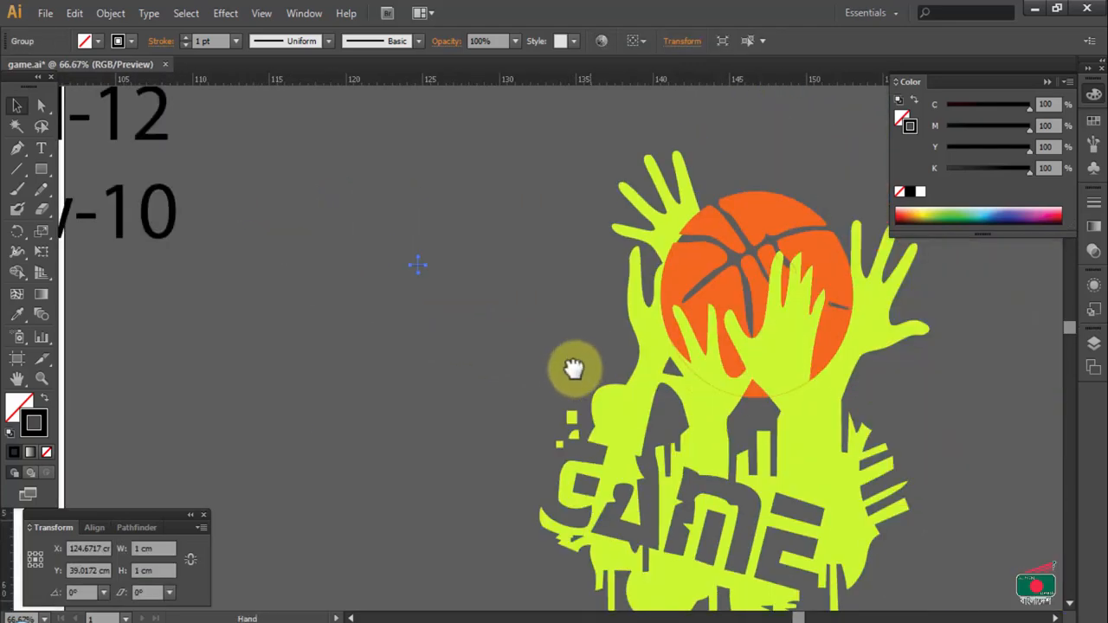
pyautogui.press('v')
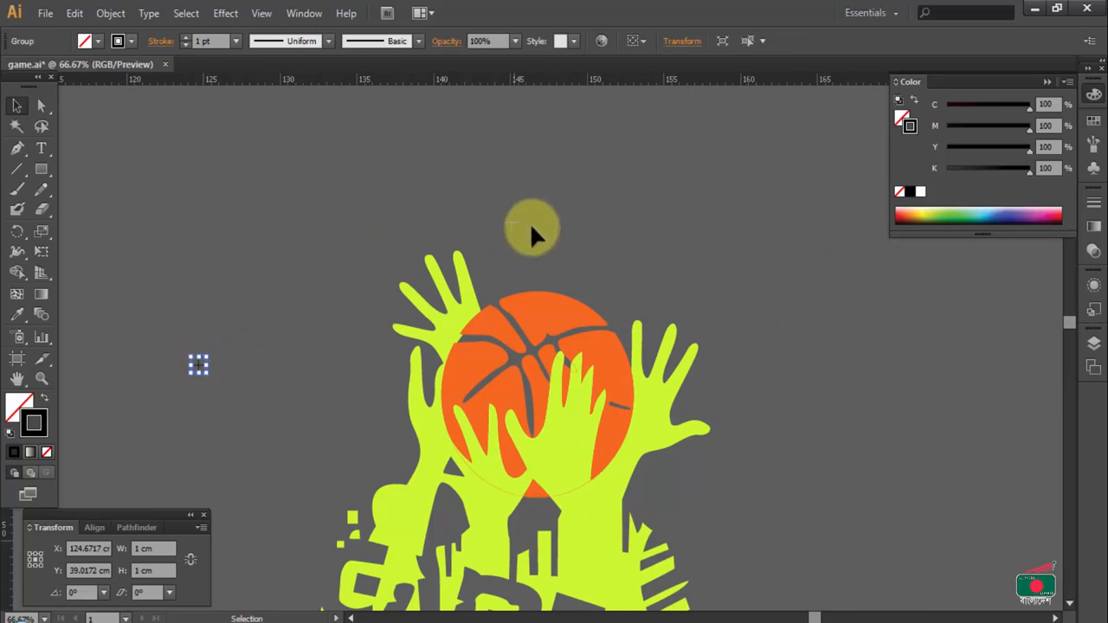
pyautogui.click(586, 254)
# Nudge the whole artwork, without the cross, until its top centre point meets the lower end of the cross's vertical line
pyautogui.press('z')
pyautogui.keyDown('alt'); pyautogui.click(603, 445); pyautogui.keyUp('alt')
pyautogui.keyDown('alt'); pyautogui.click(603, 445); pyautogui.keyUp('alt')
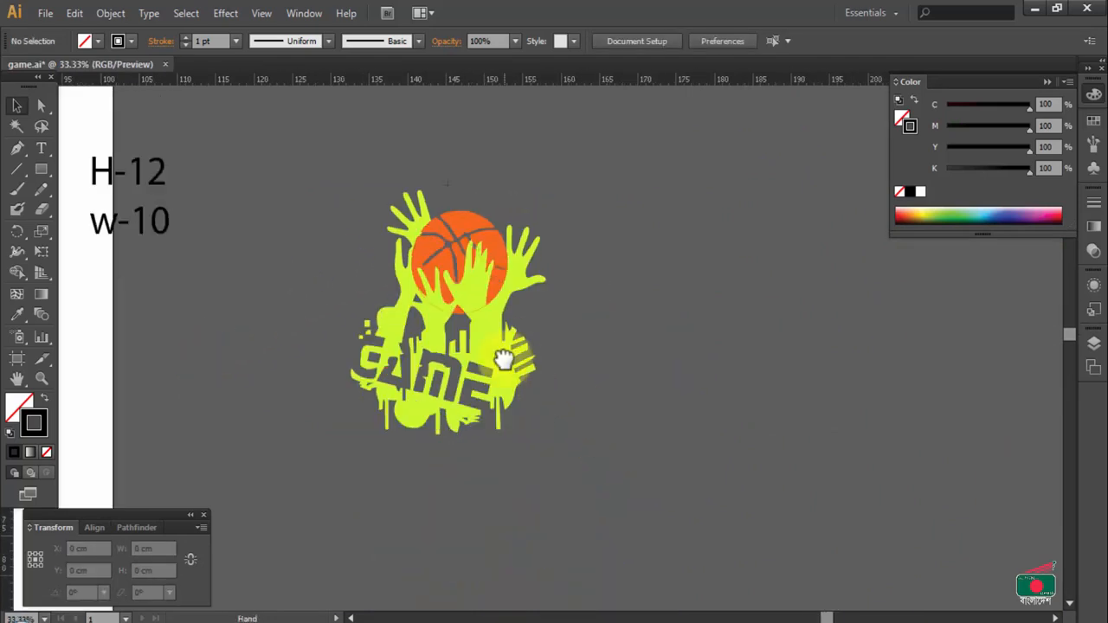
pyautogui.press('v')
pyautogui.click(443, 260)
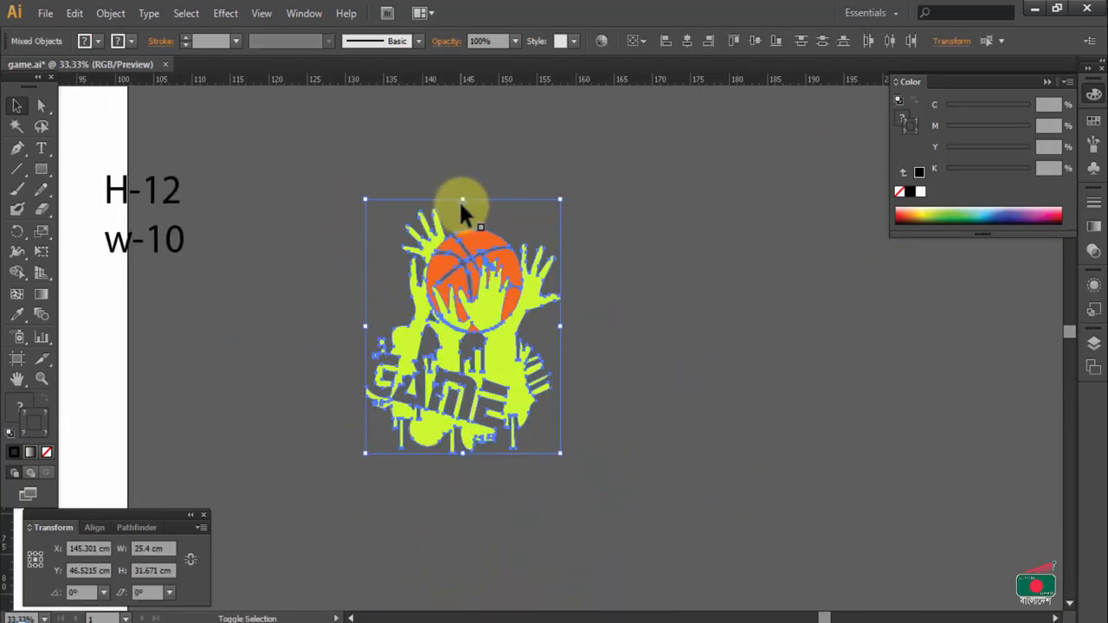
pyautogui.moveTo(462, 201); pyautogui.dragTo(463, 210)
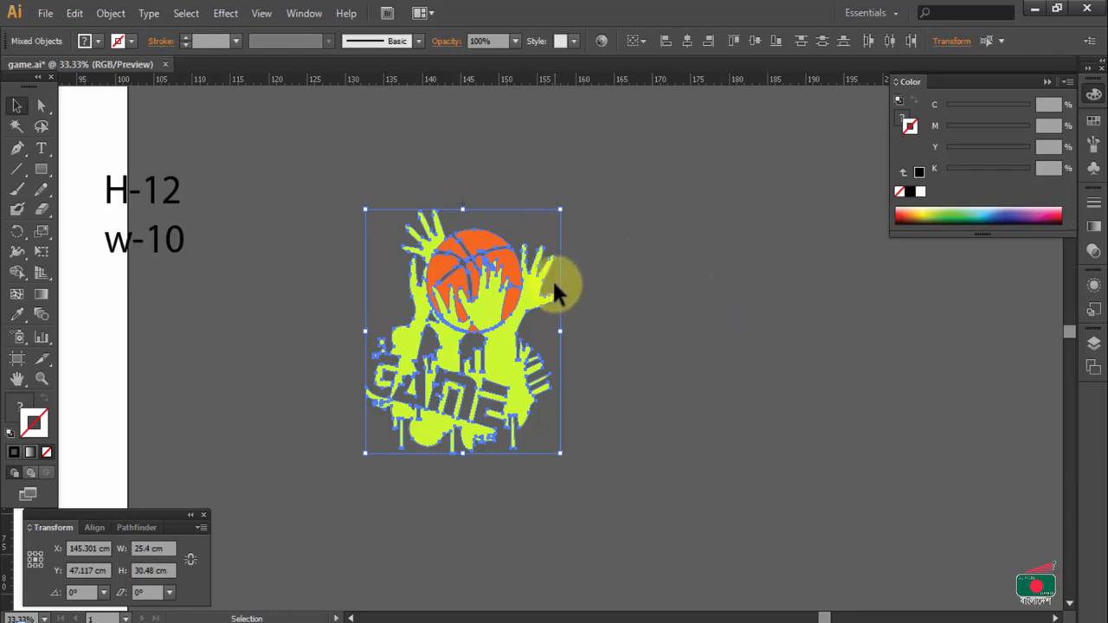
pyautogui.hotkey('ctrl', 'space')
pyautogui.moveTo(394, 172); pyautogui.dragTo(558, 286)
pyautogui.hotkey('ctrl', 'space')
pyautogui.moveTo(381, 178); pyautogui.dragTo(620, 352)
pyautogui.moveTo(344, 158); pyautogui.dragTo(539, 404)
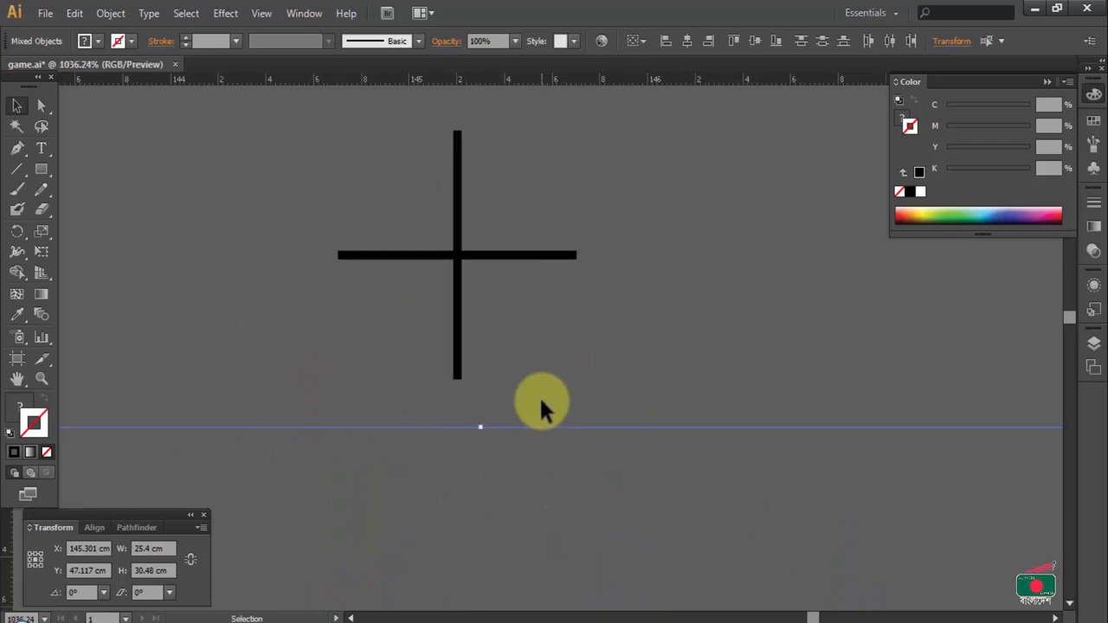
pyautogui.press('Up')
pyautogui.press('Up')
pyautogui.press('Up')
pyautogui.press('Up')
pyautogui.press('Up')
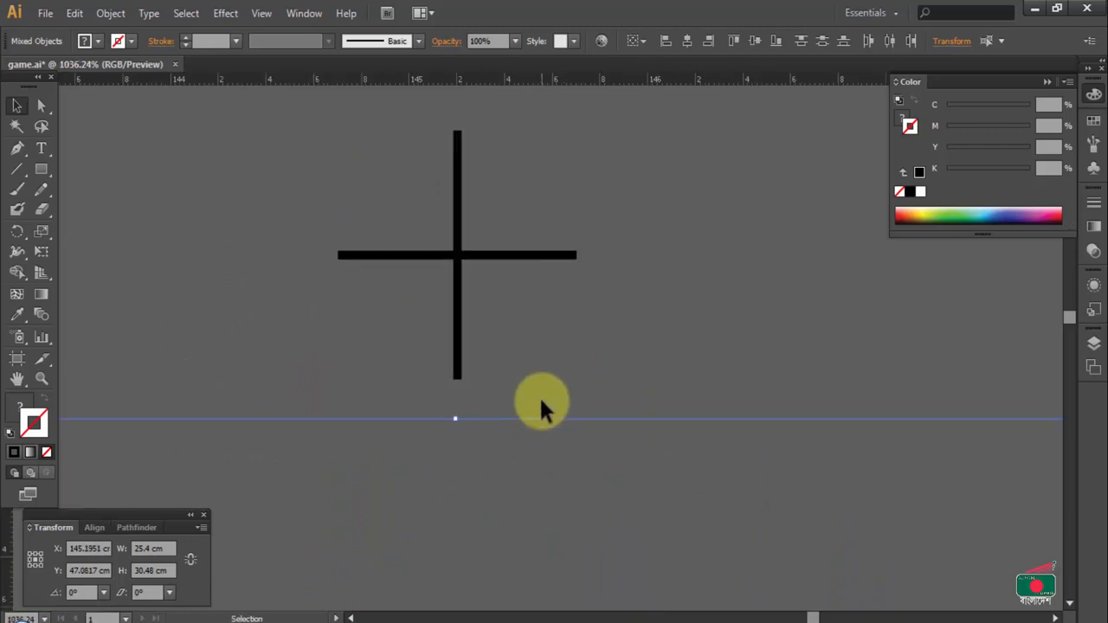
pyautogui.press('Up')
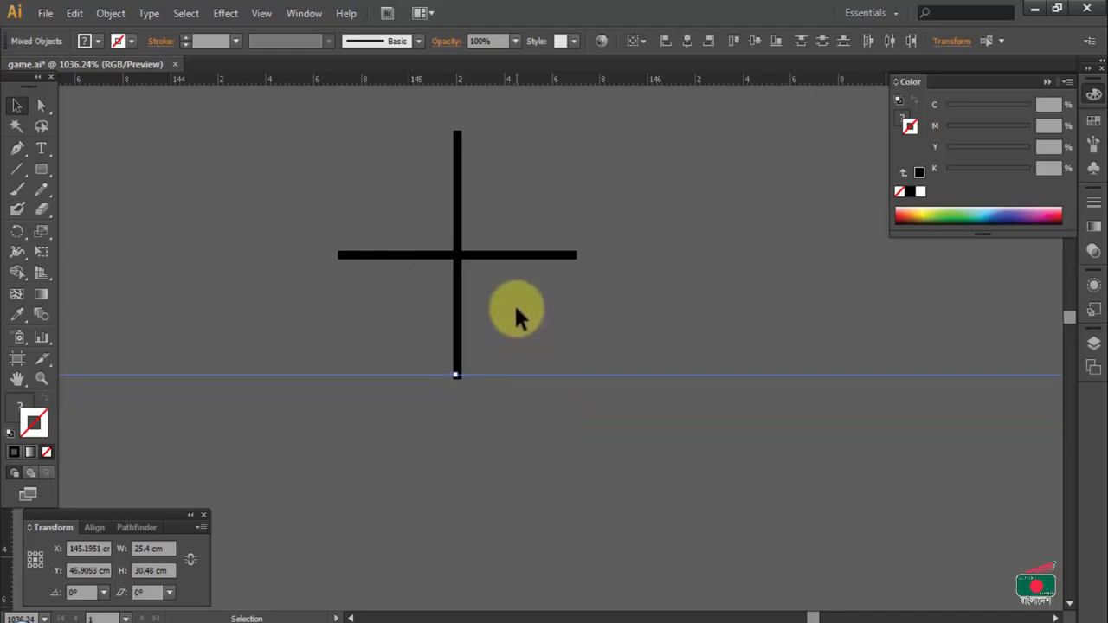
pyautogui.click(514, 303)
# Move the cross straight down to just above the basketball, at about Y 33.4 cm
pyautogui.keyDown('ctrl'); pyautogui.keyDown('alt'); pyautogui.click(554, 408); pyautogui.keyUp('alt'); pyautogui.keyUp('ctrl')
pyautogui.keyDown('ctrl'); pyautogui.keyDown('alt'); pyautogui.click(554, 409); pyautogui.keyUp('alt'); pyautogui.keyUp('ctrl')
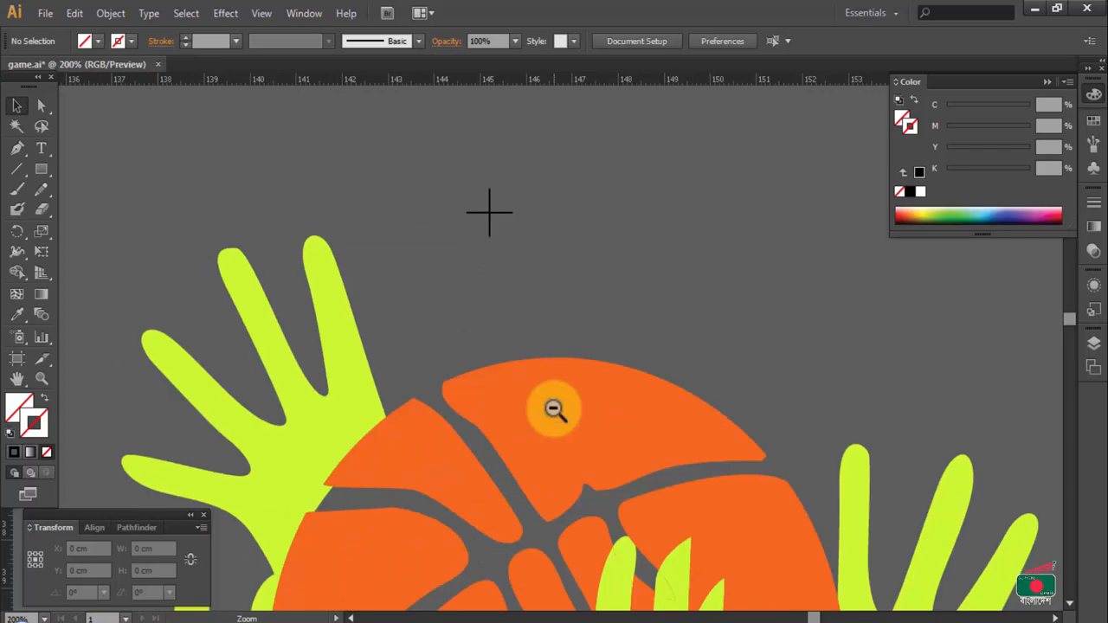
pyautogui.keyDown('ctrl'); pyautogui.keyDown('alt'); pyautogui.click(554, 409); pyautogui.keyUp('alt'); pyautogui.keyUp('ctrl')
pyautogui.keyDown('ctrl'); pyautogui.keyDown('alt'); pyautogui.click(574, 346); pyautogui.keyUp('alt'); pyautogui.keyUp('ctrl')
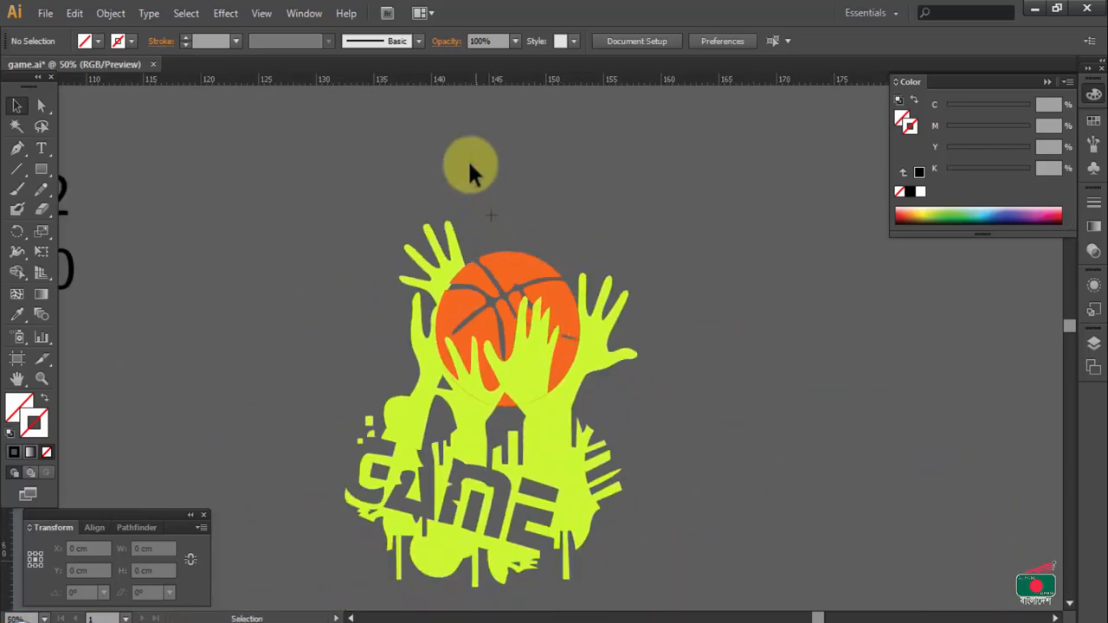
pyautogui.click(492, 216)
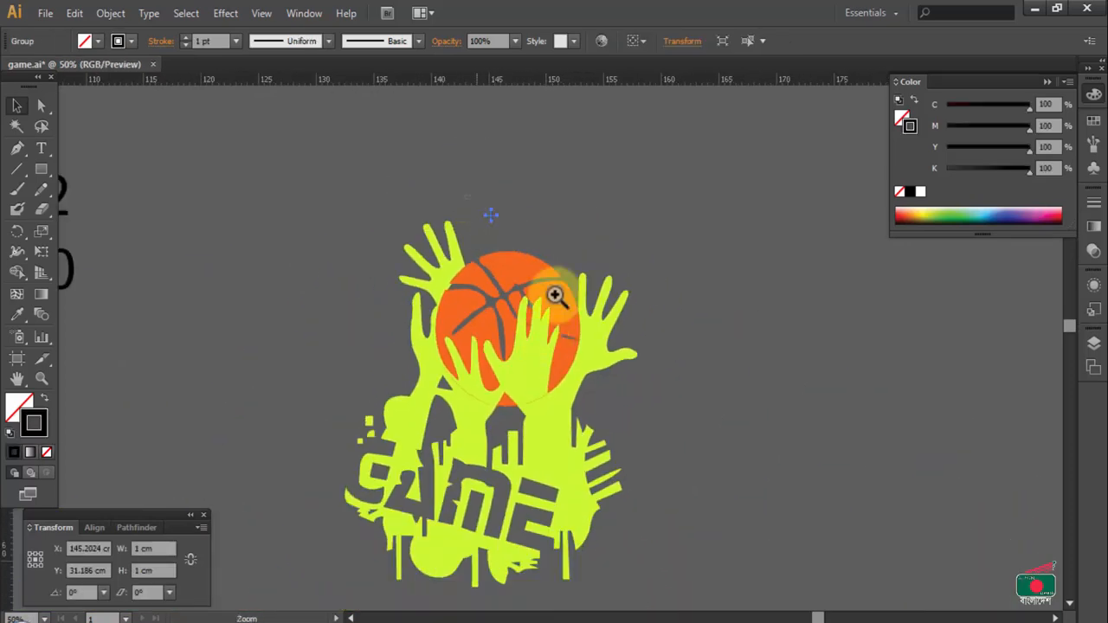
pyautogui.keyDown('ctrl'); pyautogui.click(500, 225); pyautogui.keyUp('ctrl')
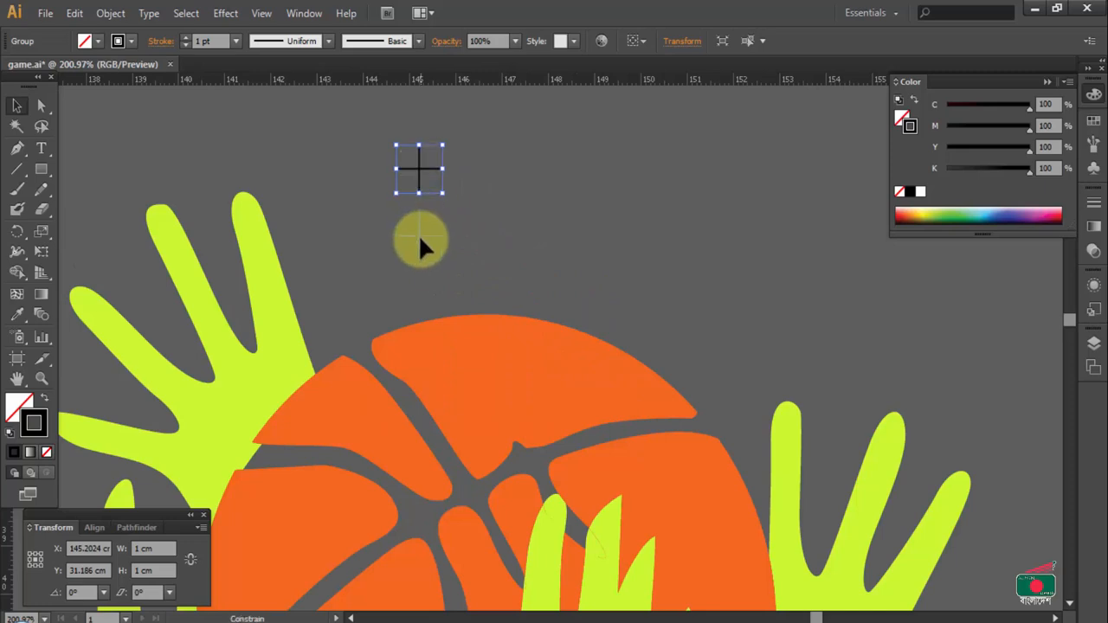
pyautogui.moveTo(420, 276); pyautogui.dragTo(420, 276)
pyautogui.click(524, 232)
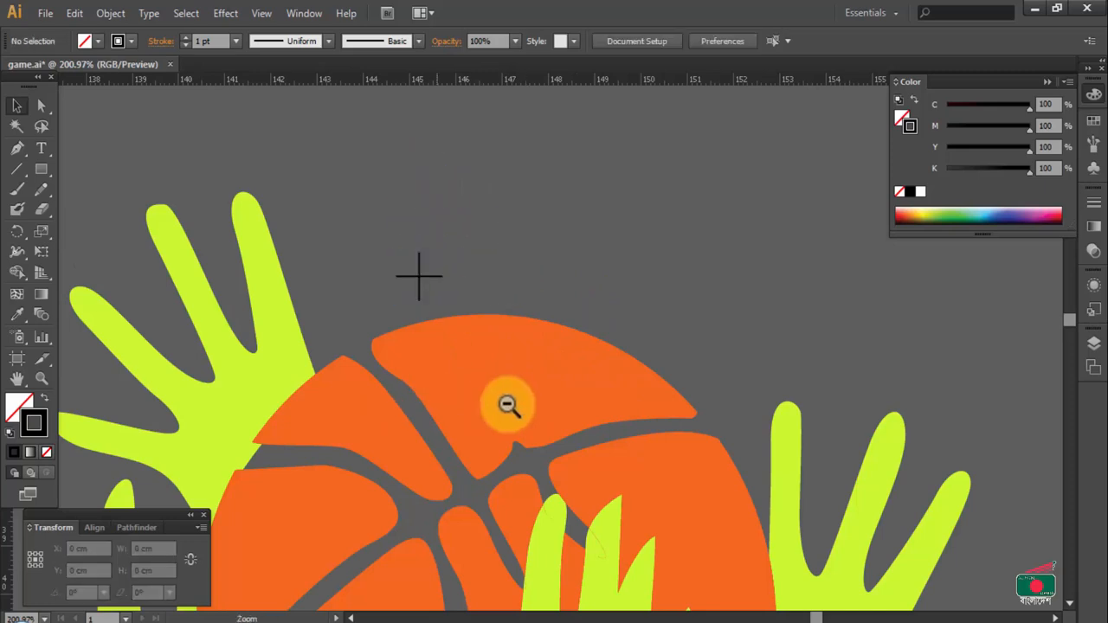
# Copy the cross straight down to the artwork's lower edge between the paint drips, at about Y 62.3 cm
pyautogui.keyDown('ctrl'); pyautogui.keyDown('alt'); pyautogui.click(502, 407); pyautogui.keyUp('alt'); pyautogui.keyUp('ctrl')
pyautogui.keyDown('ctrl'); pyautogui.keyDown('alt'); pyautogui.click(510, 411); pyautogui.keyUp('alt'); pyautogui.keyUp('ctrl')
pyautogui.keyDown('ctrl'); pyautogui.keyDown('alt'); pyautogui.click(510, 410); pyautogui.keyUp('alt'); pyautogui.keyUp('ctrl')
pyautogui.keyDown('ctrl'); pyautogui.keyDown('alt'); pyautogui.click(510, 410); pyautogui.keyUp('alt'); pyautogui.keyUp('ctrl')
pyautogui.moveTo(611, 390); pyautogui.dragTo(544, 323)
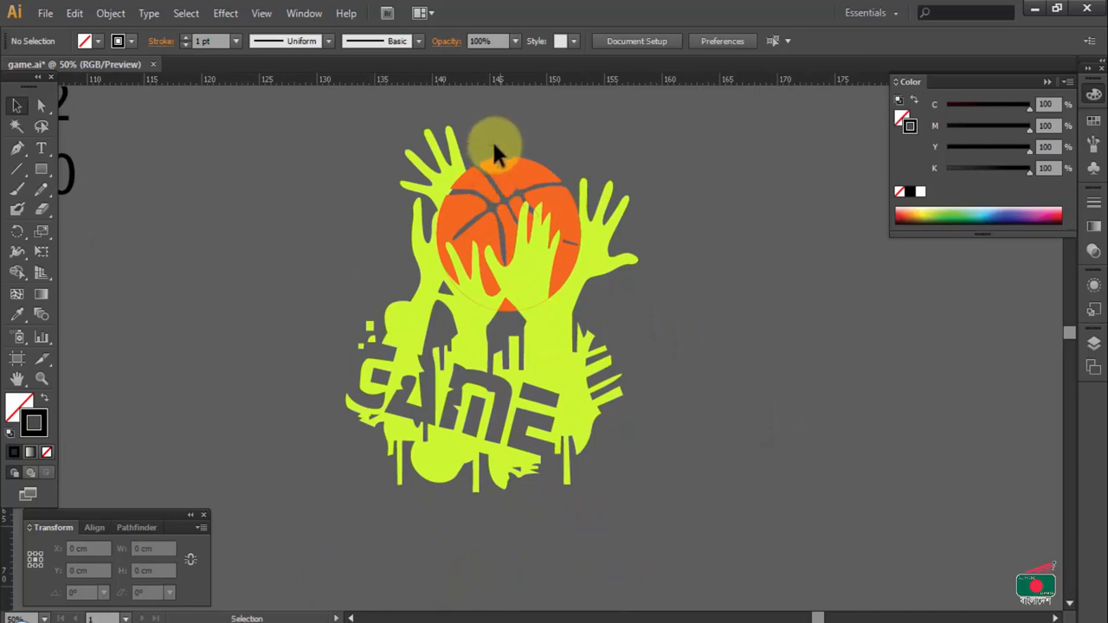
pyautogui.click(490, 142)
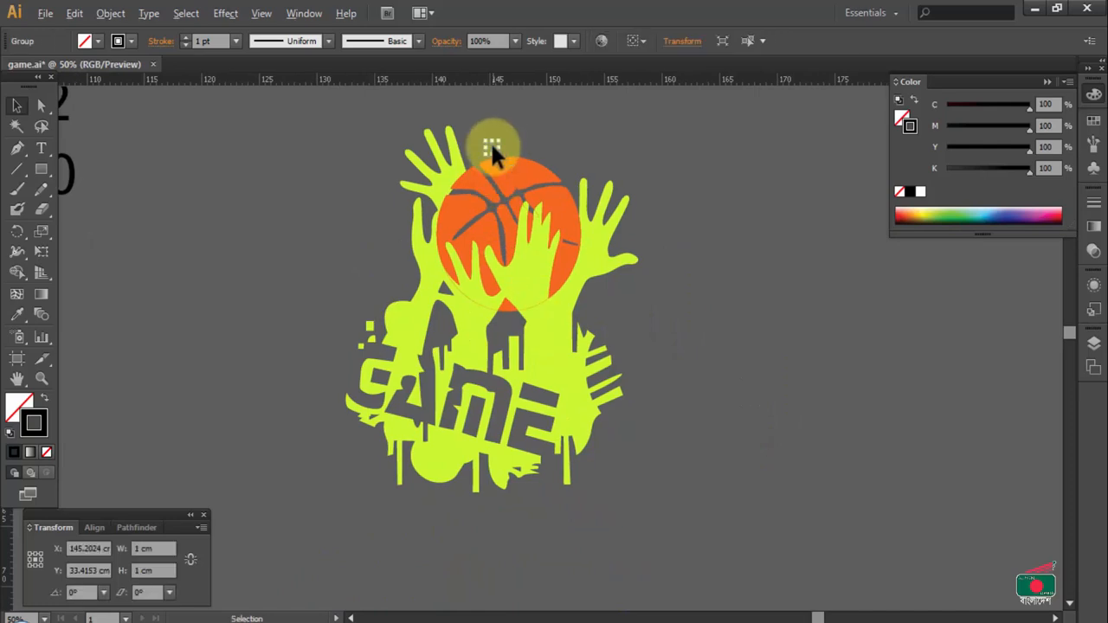
pyautogui.moveTo(491, 149); pyautogui.dragTo(525, 495)
pyautogui.click(535, 505)
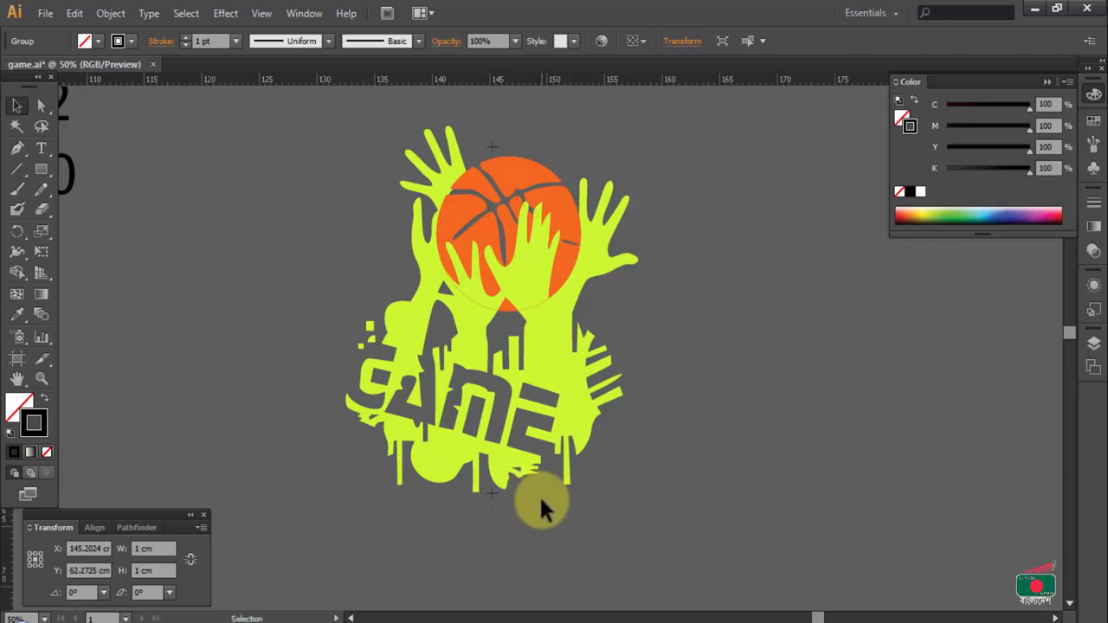
pyautogui.moveTo(408, 425); pyautogui.dragTo(581, 524)
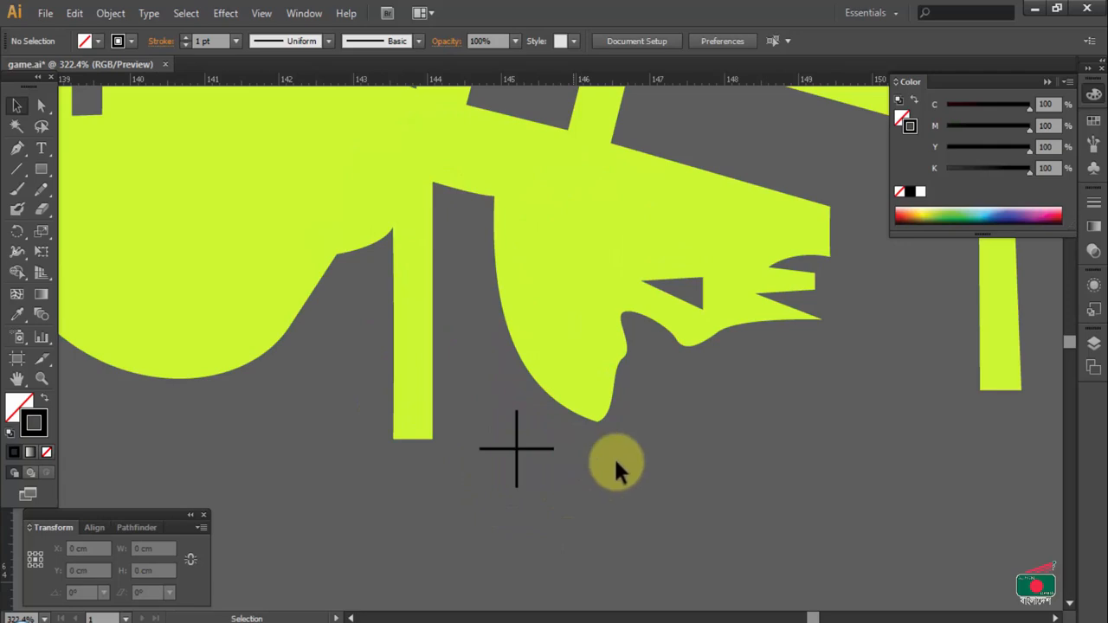
# Add the text "Top" in 12 pt Myriad Pro above the upper cross
pyautogui.click(43, 148)
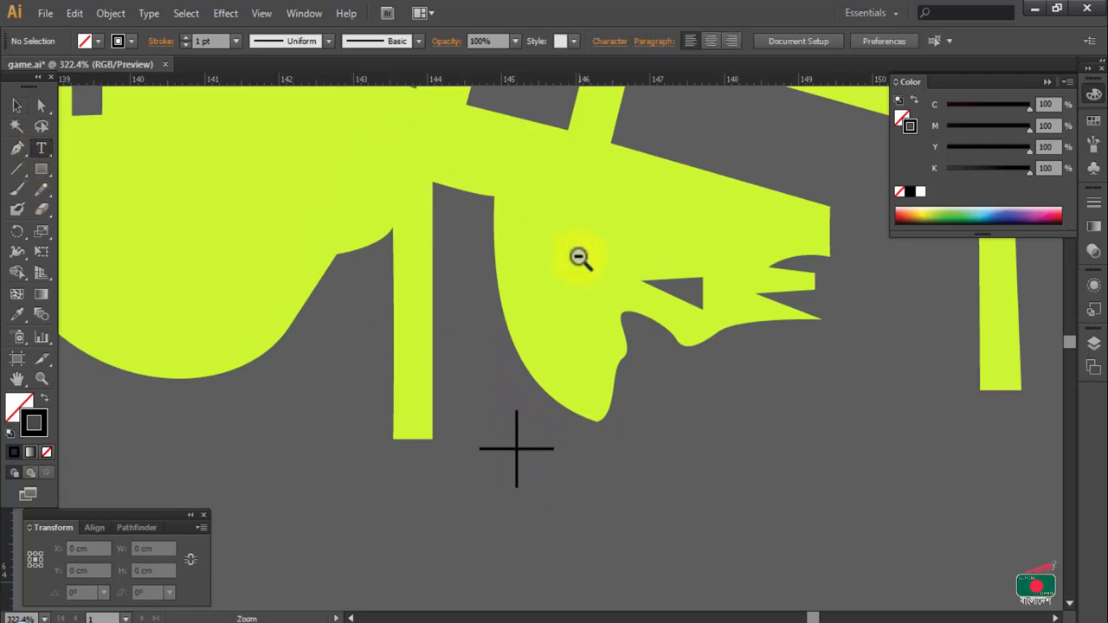
pyautogui.scroll(-5, 579, 257)
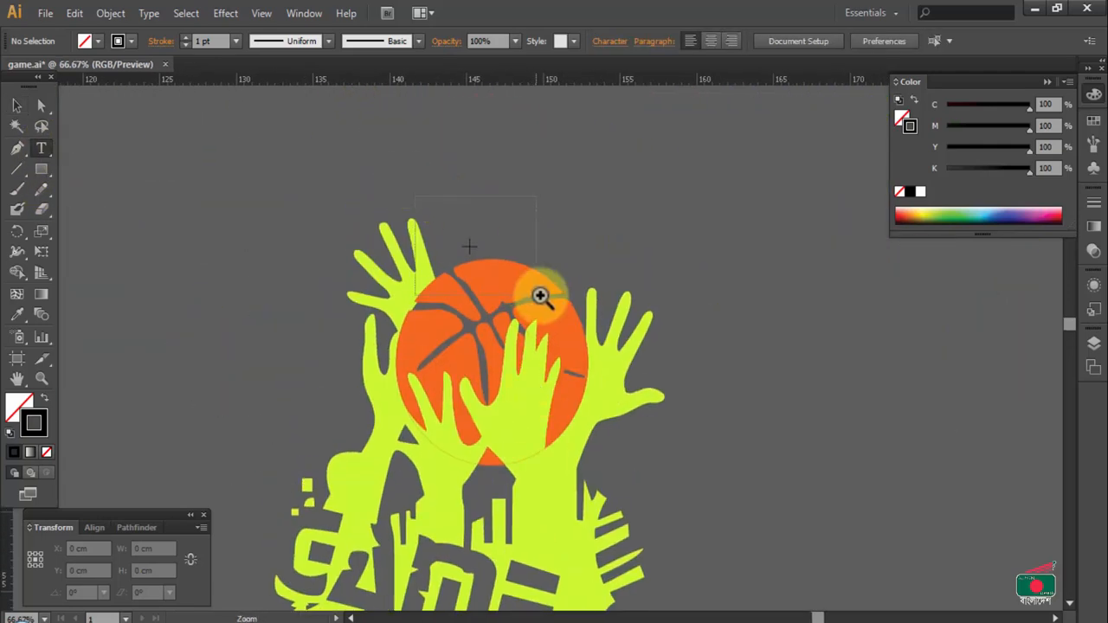
pyautogui.scroll(5, 539, 299)
pyautogui.click(541, 301)
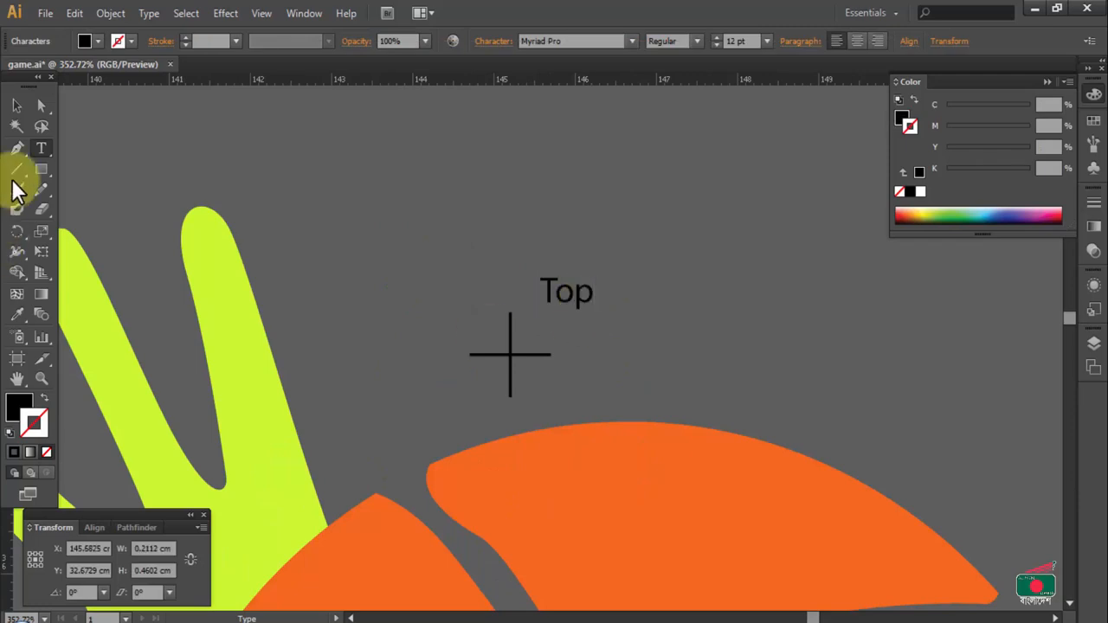
# Move the "Top" label into the upper-right quadrant of the upper cross
pyautogui.click(26, 108)
pyautogui.click(557, 298)
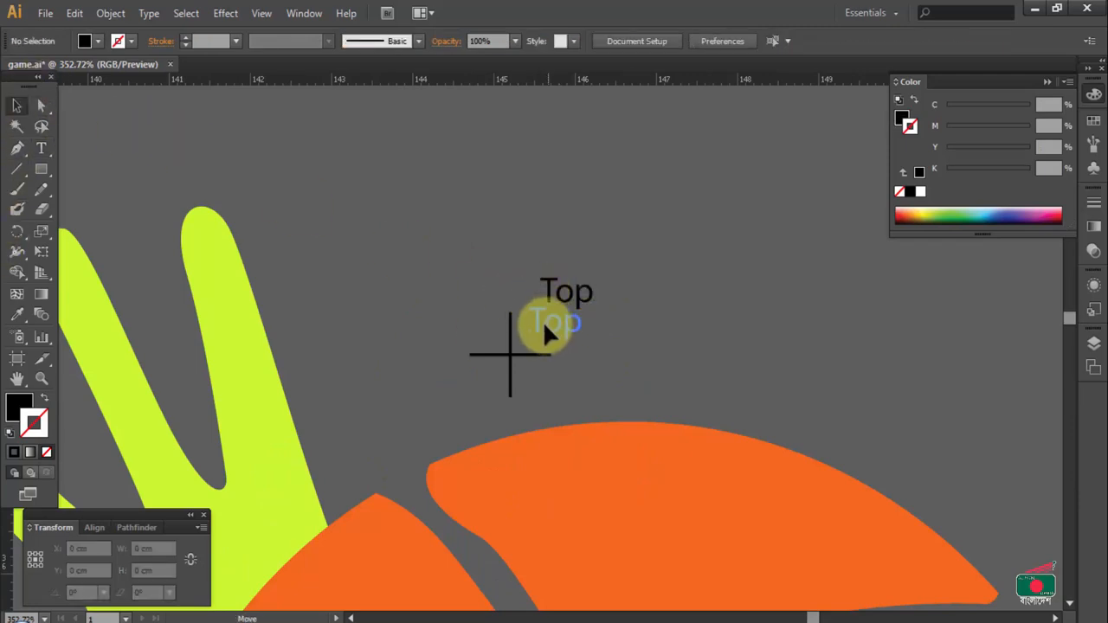
pyautogui.moveTo(536, 336); pyautogui.dragTo(538, 335)
pyautogui.click(561, 305)
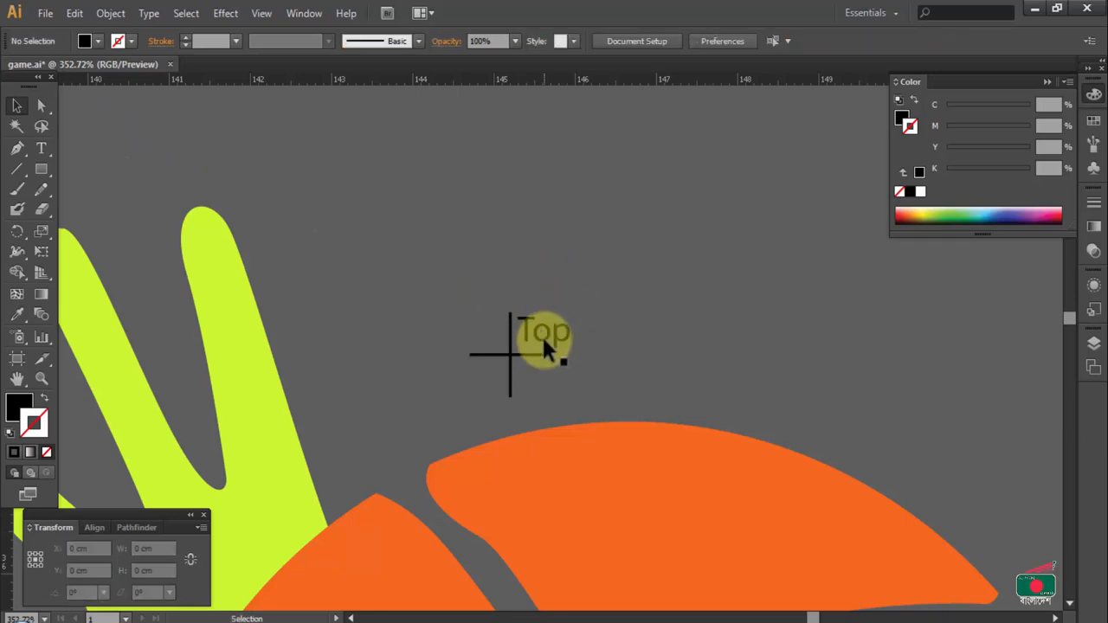
# Group the upper cross, its "Top" label and the lower cross into one object
pyautogui.moveTo(431, 295); pyautogui.dragTo(597, 378)
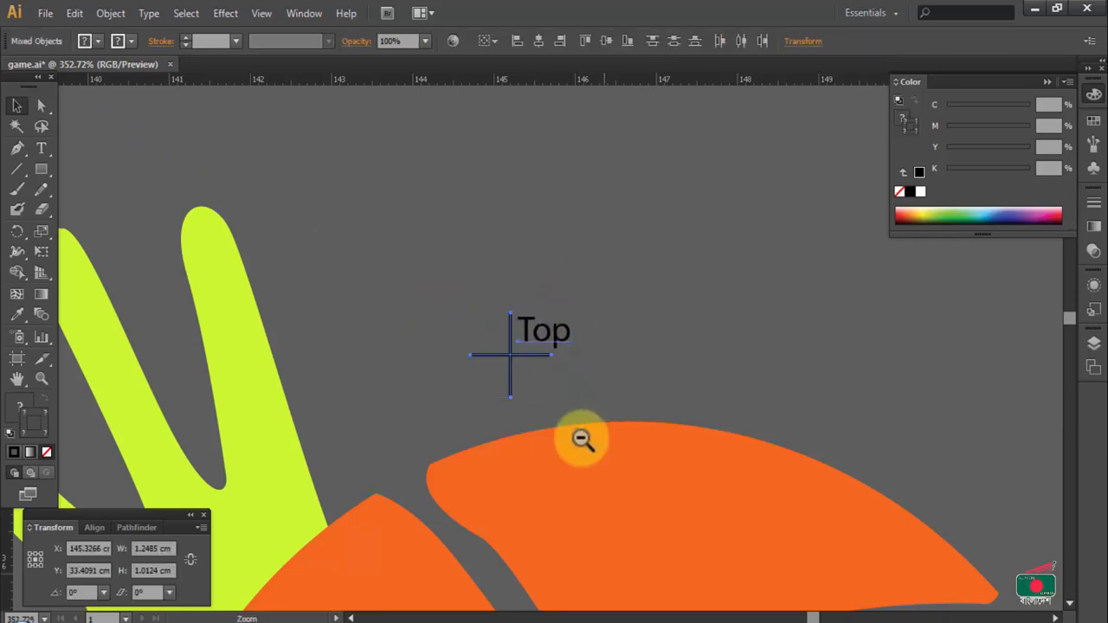
pyautogui.keyDown('alt'); pyautogui.click(551, 431); pyautogui.keyUp('alt')
pyautogui.keyDown('alt'); pyautogui.click(551, 432); pyautogui.keyUp('alt')
pyautogui.keyDown('alt'); pyautogui.click(551, 431); pyautogui.keyUp('alt')
pyautogui.moveTo(594, 334); pyautogui.dragTo(552, 313)
pyautogui.moveTo(399, 413); pyautogui.dragTo(555, 499)
pyautogui.moveTo(478, 253); pyautogui.dragTo(531, 349)
pyautogui.rightClick(520, 309)
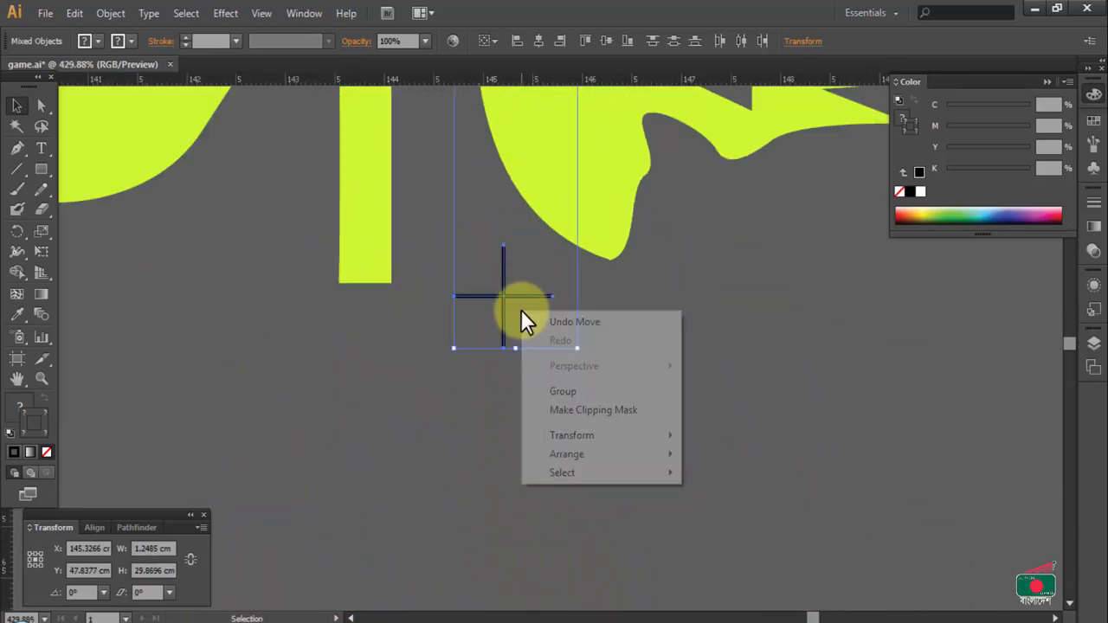
pyautogui.click(572, 389)
pyautogui.keyDown('alt'); pyautogui.click(568, 282); pyautogui.keyUp('alt')
pyautogui.keyDown('alt'); pyautogui.click(568, 281); pyautogui.keyUp('alt')
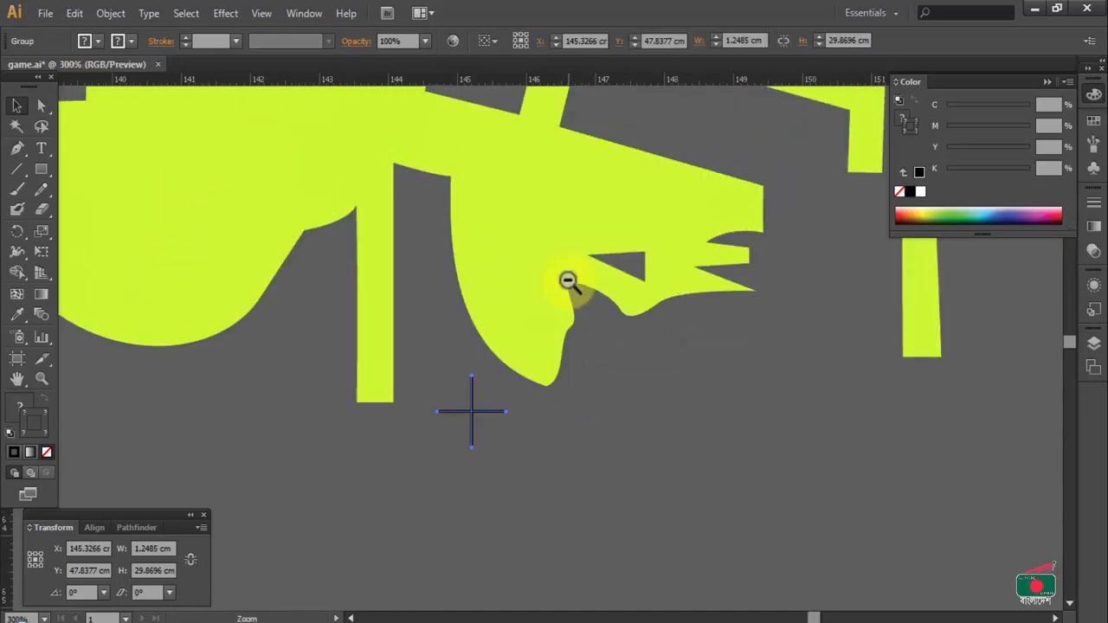
pyautogui.keyDown('alt'); pyautogui.click(569, 280); pyautogui.keyUp('alt')
pyautogui.keyDown('alt'); pyautogui.click(568, 280); pyautogui.keyUp('alt')
pyautogui.keyDown('alt'); pyautogui.click(569, 283); pyautogui.keyUp('alt')
pyautogui.keyDown('alt'); pyautogui.click(569, 284); pyautogui.keyUp('alt')
pyautogui.keyDown('alt'); pyautogui.click(568, 285); pyautogui.keyUp('alt')
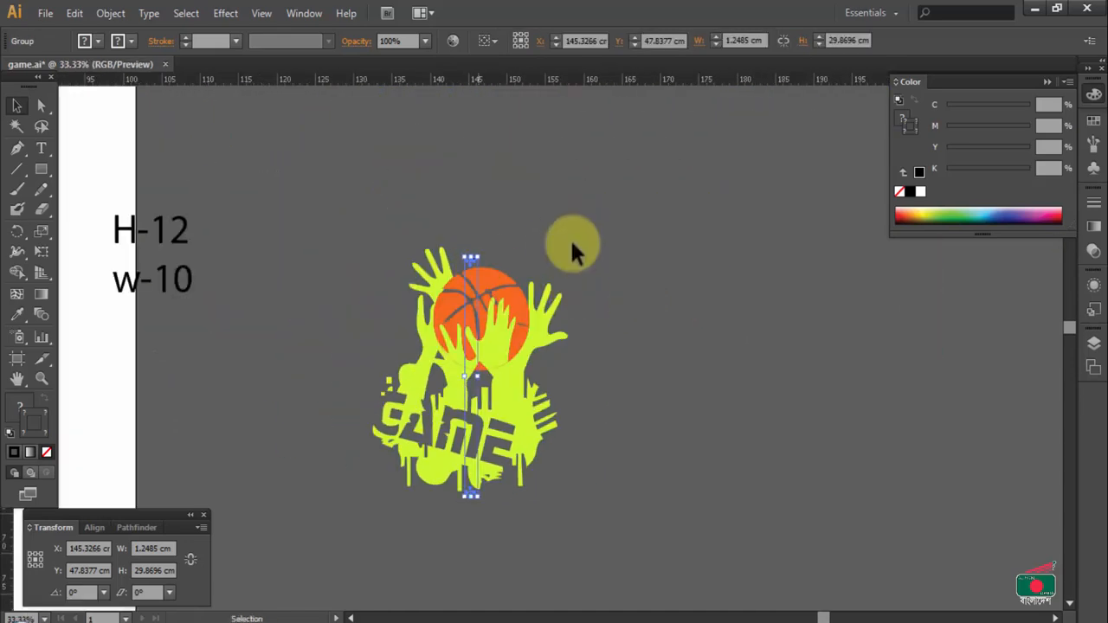
# Try moving the grouped registration crosses sideways toward the artwork's right edge
pyautogui.click(493, 258)
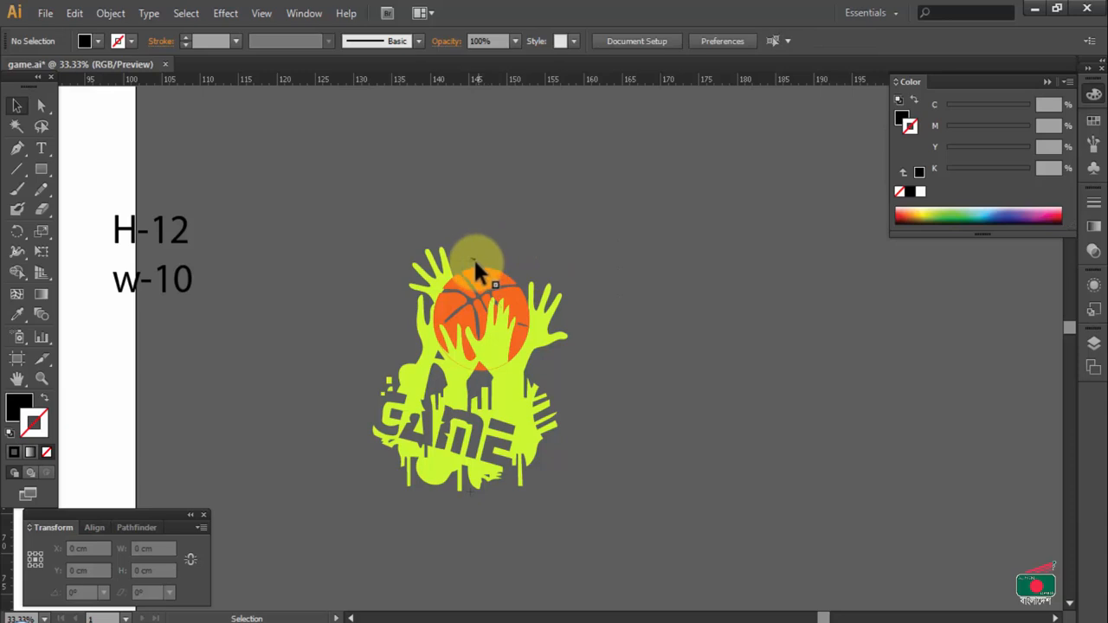
pyautogui.click(548, 268)
pyautogui.click(691, 276)
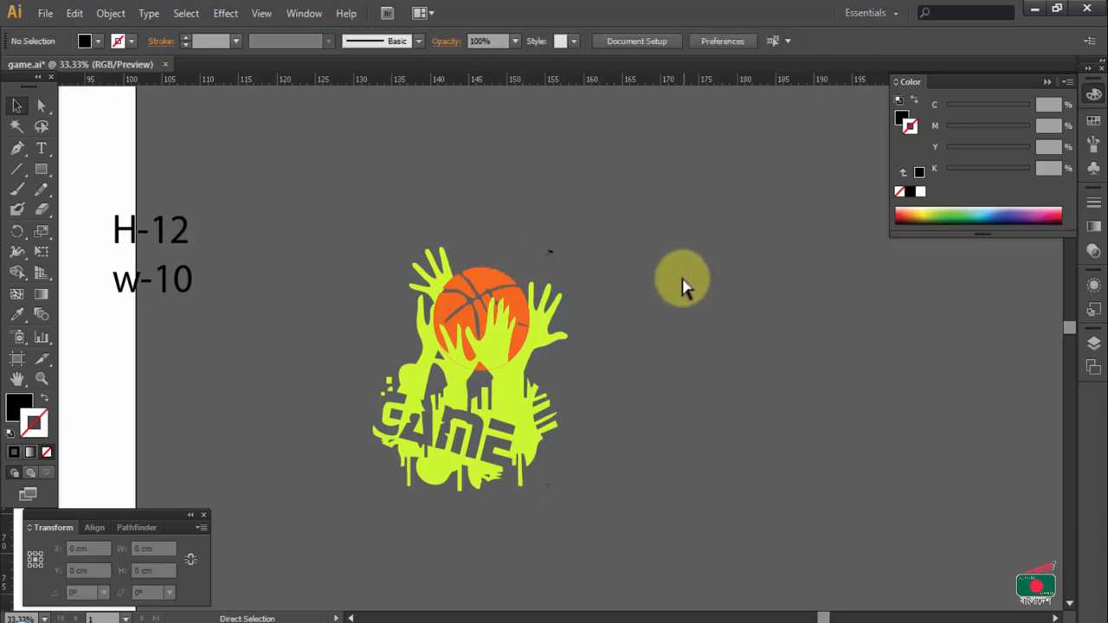
pyautogui.scroll(1, 545, 364)
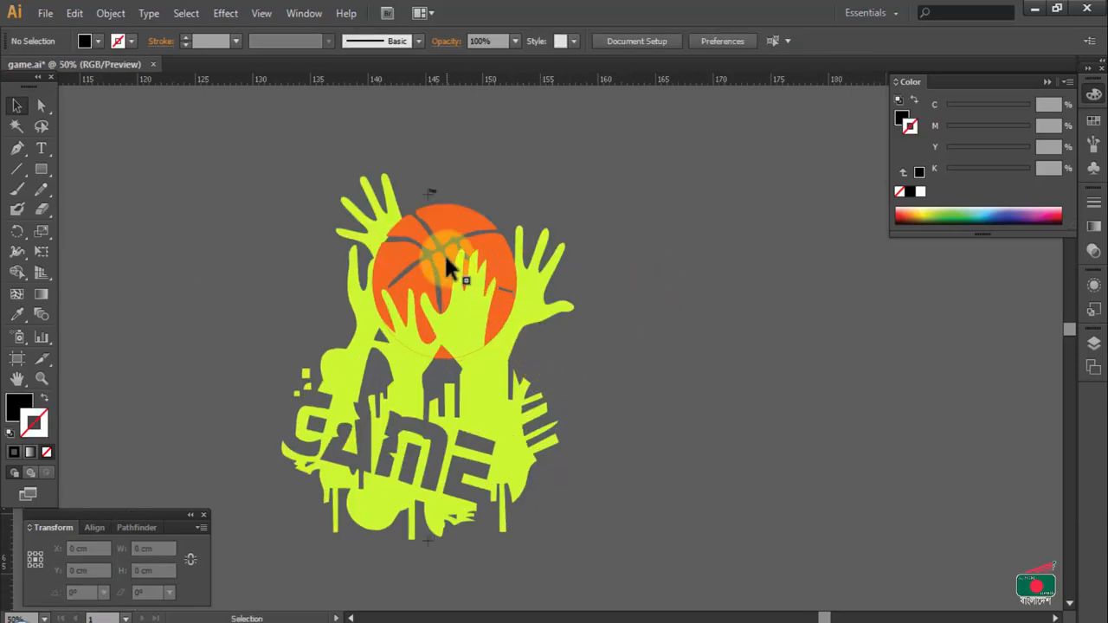
pyautogui.keyDown('ctrl'); pyautogui.keyDown('alt'); pyautogui.click(513, 383); pyautogui.keyUp('alt'); pyautogui.keyUp('ctrl')
pyautogui.keyDown('alt'); pyautogui.click(515, 383); pyautogui.keyUp('alt')
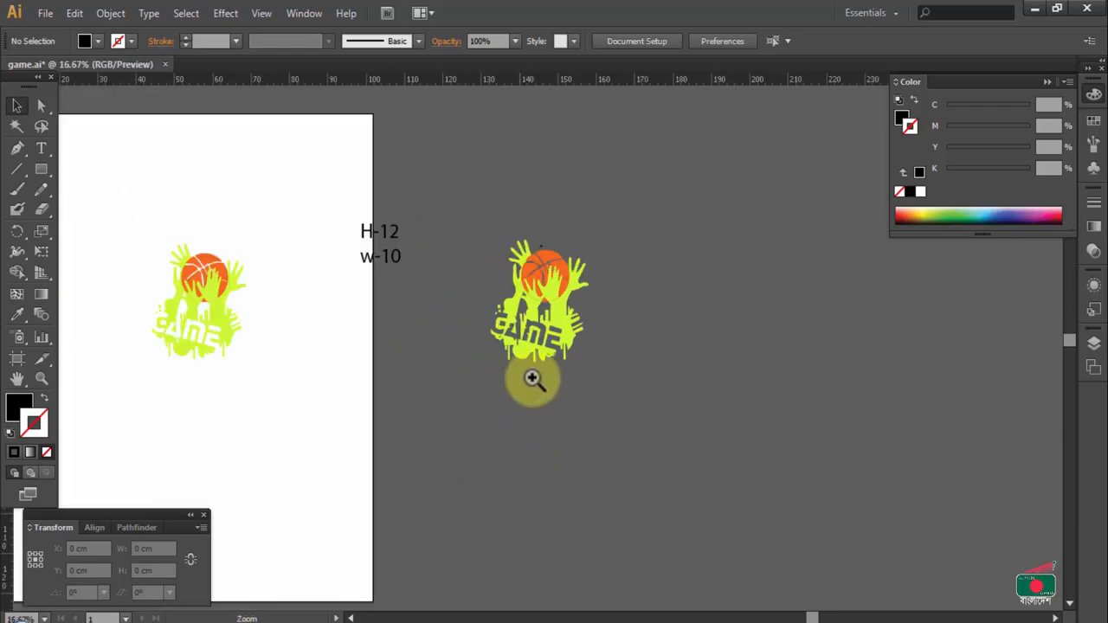
pyautogui.click(540, 326)
pyautogui.scroll(3, 541, 326)
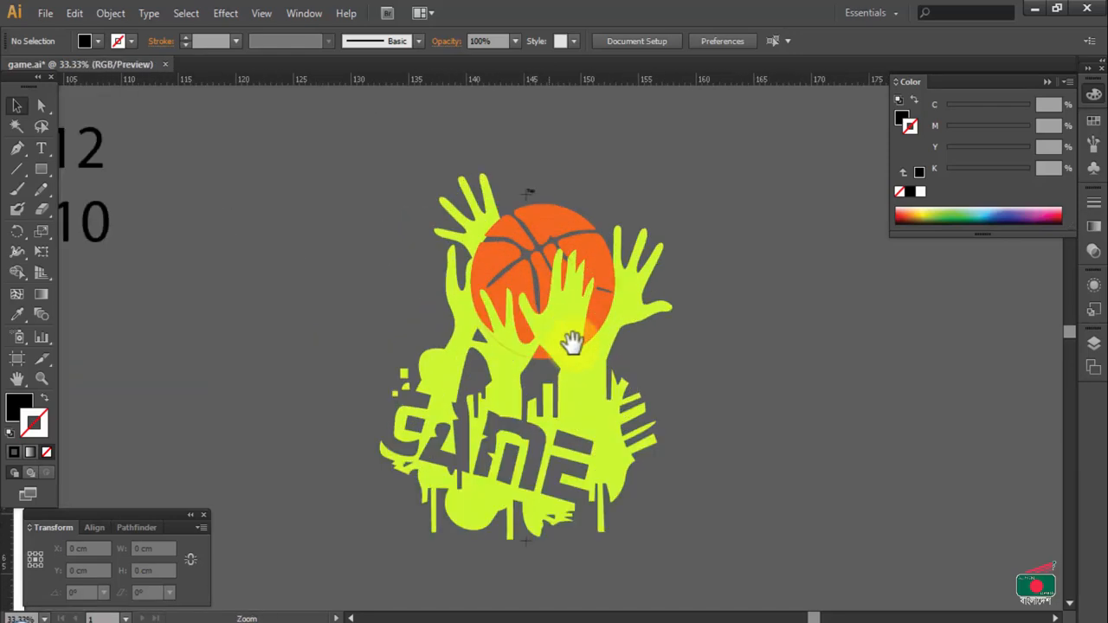
pyautogui.hotkey('ctrl', 'a')
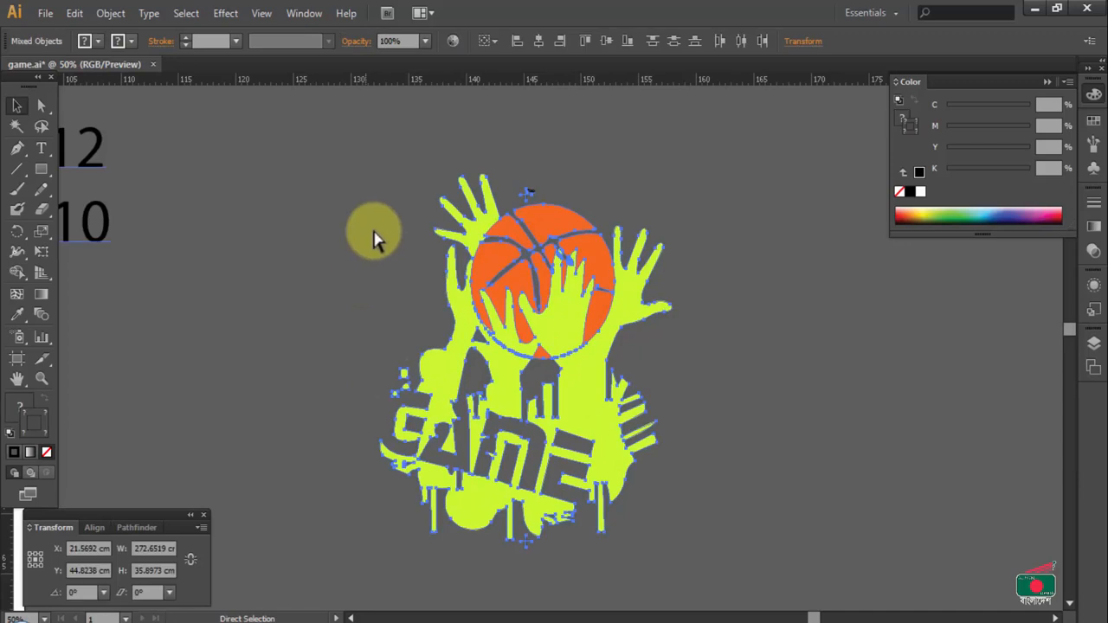
pyautogui.click(343, 275)
pyautogui.scroll(-2, 343, 277)
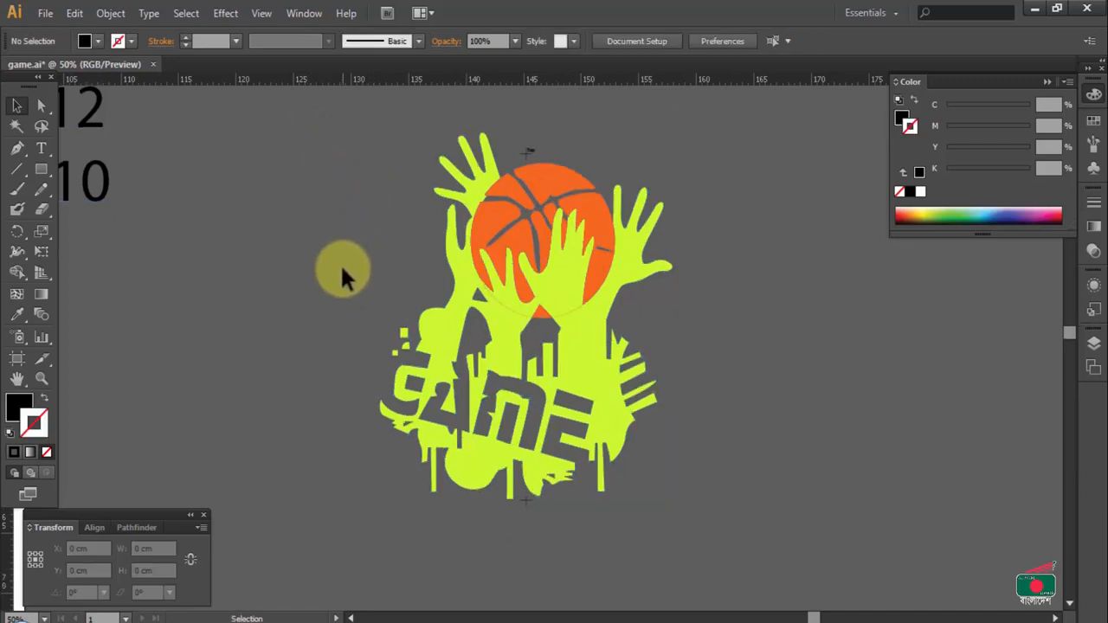
# Hide the other artwork copies and the H-12 and w-10 notes, keeping the GAME artwork right of the artboard and its crosses
pyautogui.hotkey('ctrl', 'a')
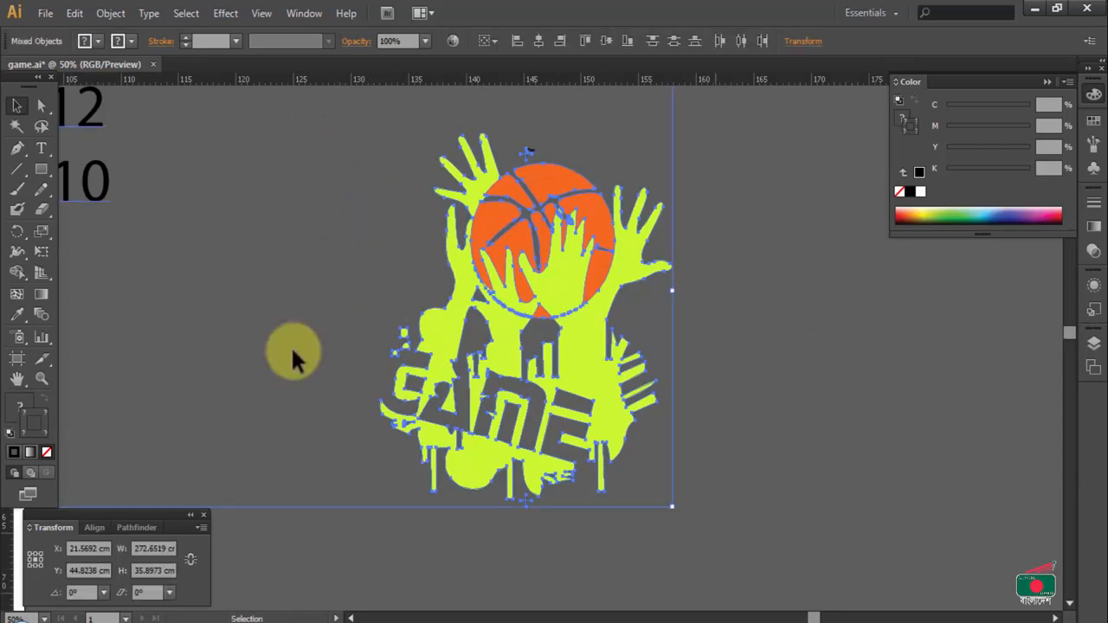
pyautogui.hotkey('ctrl', '-')
pyautogui.hotkey('ctrl', '-')
pyautogui.hotkey('ctrl', '-')
pyautogui.hotkey('ctrl', '-')
pyautogui.hotkey('ctrl', '-')
pyautogui.hotkey('ctrl', '-')
pyautogui.hotkey('ctrl', '-')
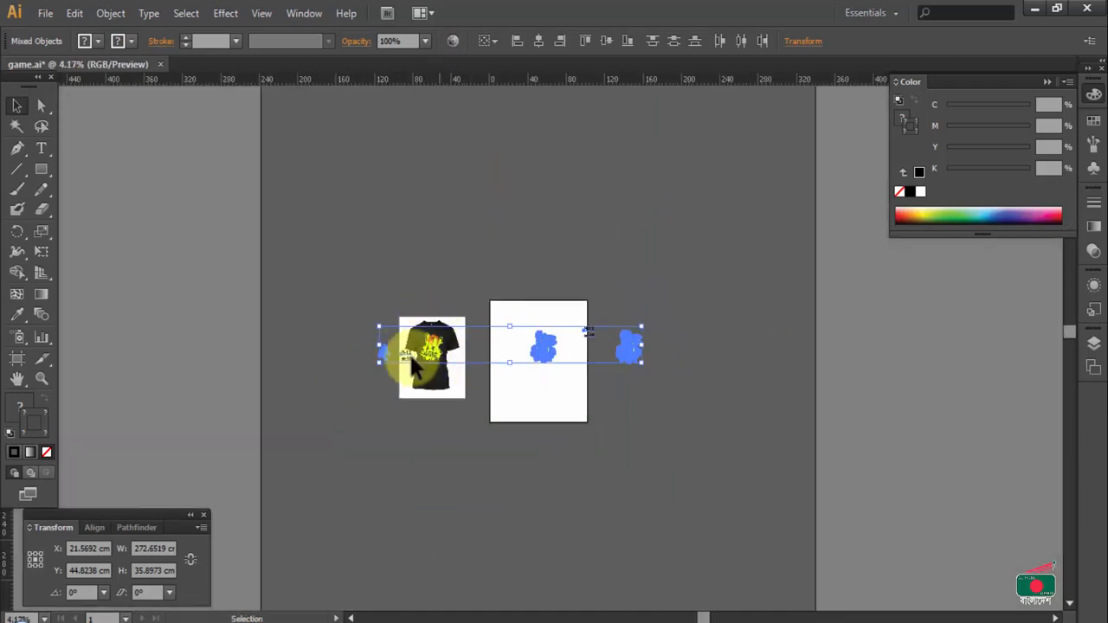
pyautogui.keyDown('ctrl'); pyautogui.click(614, 361); pyautogui.keyUp('ctrl')
pyautogui.moveTo(741, 362); pyautogui.dragTo(579, 350)
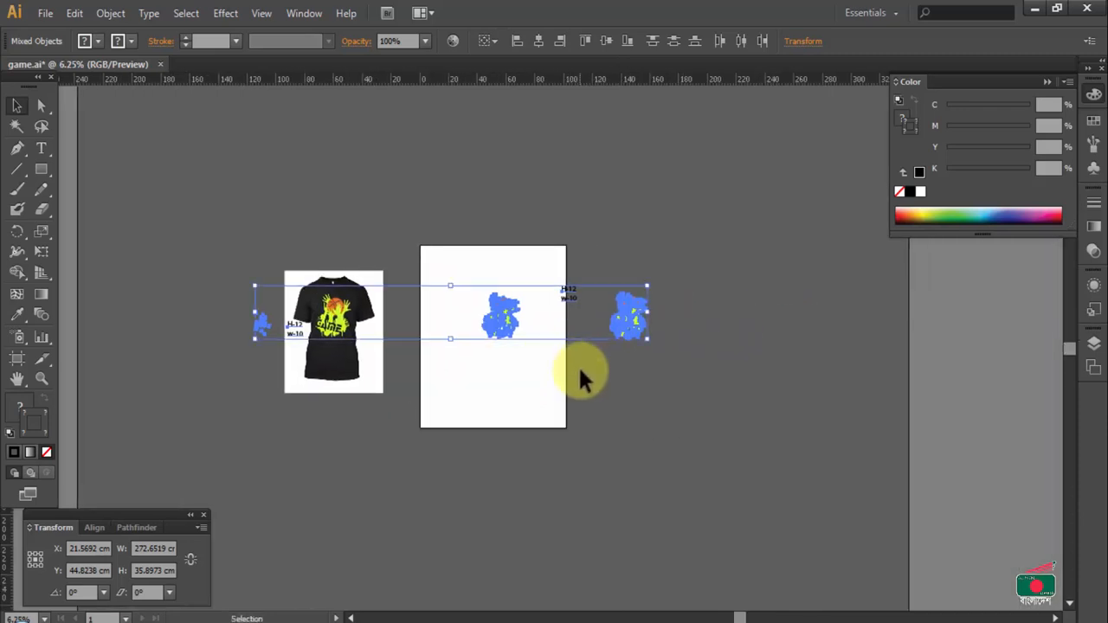
pyautogui.click(579, 379)
pyautogui.hotkey('ctrl', 'a')
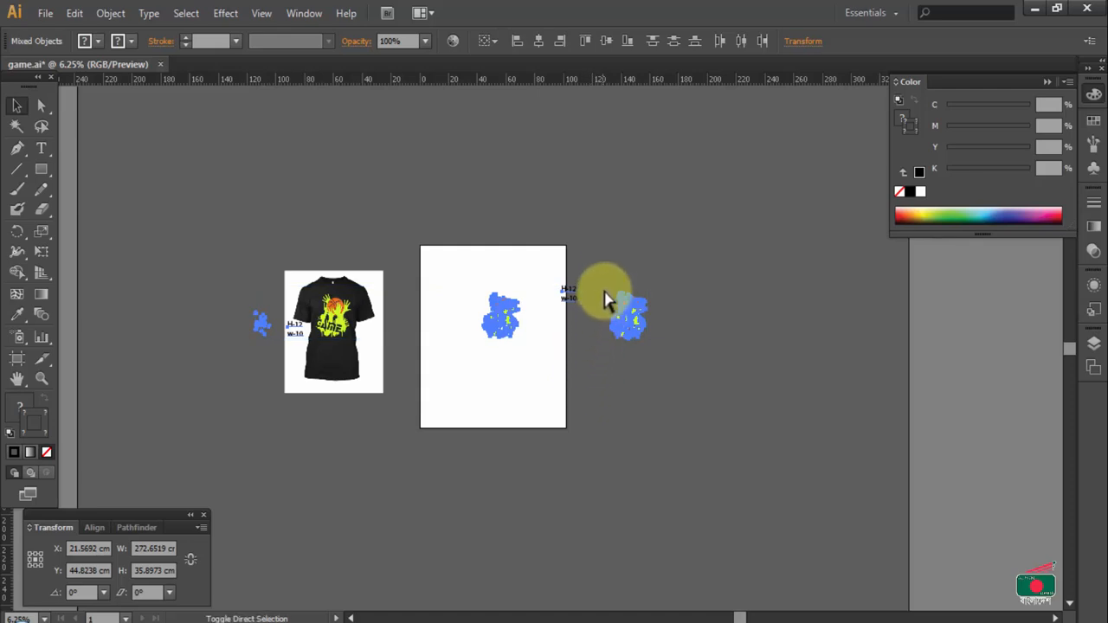
pyautogui.moveTo(597, 264); pyautogui.dragTo(674, 367)
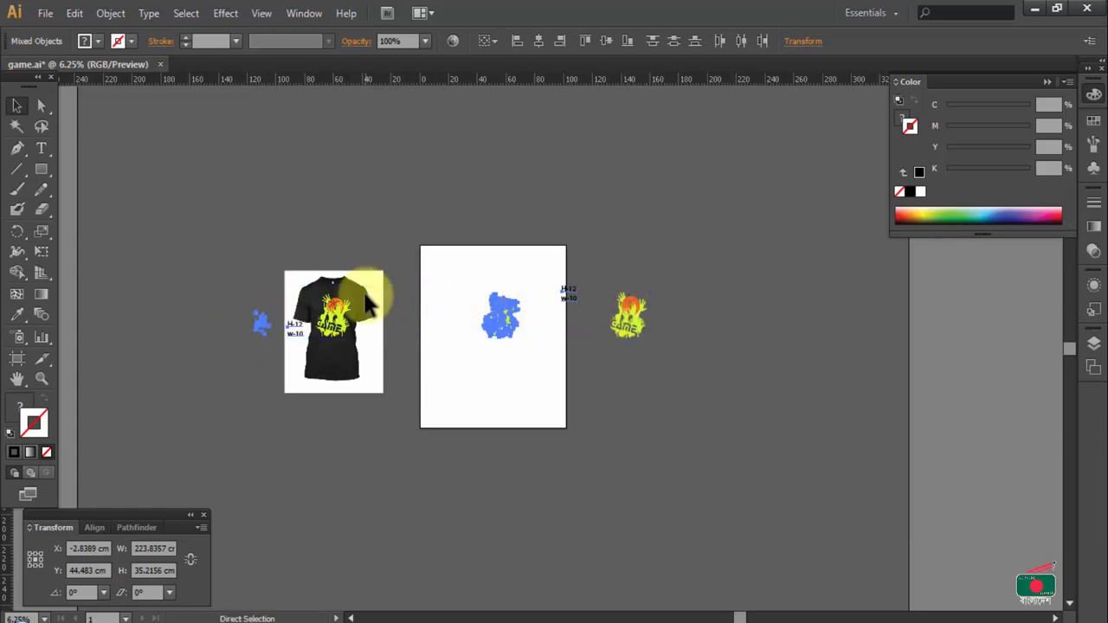
pyautogui.press('Delete')
# Duplicate the grouped registration crosses in place over the GAME artwork
pyautogui.moveTo(590, 255); pyautogui.dragTo(698, 413)
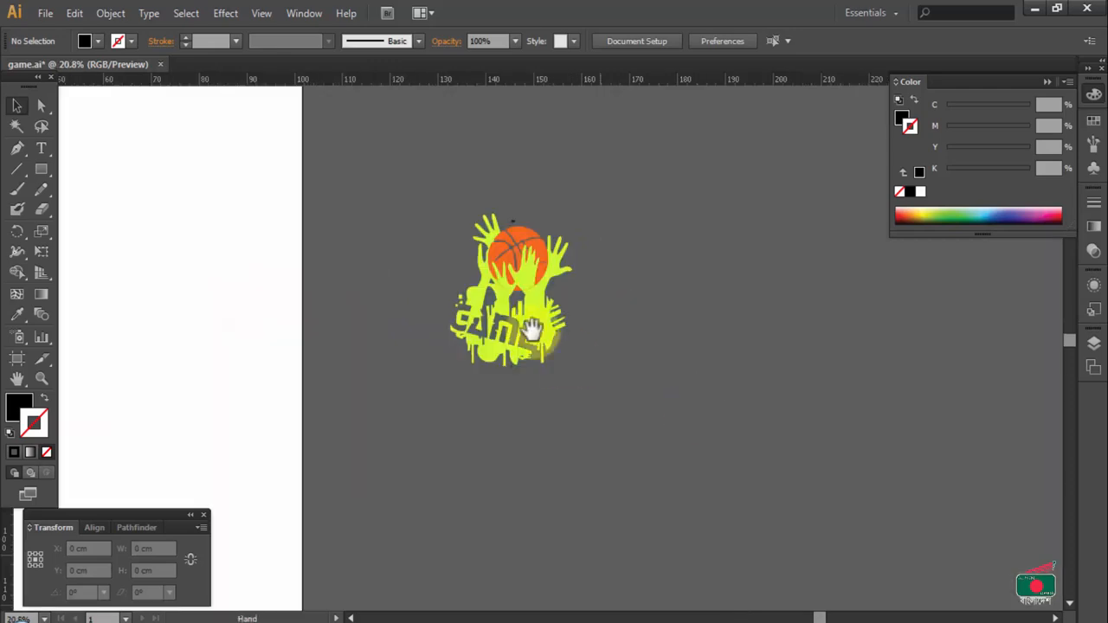
pyautogui.scroll(3, 536, 320)
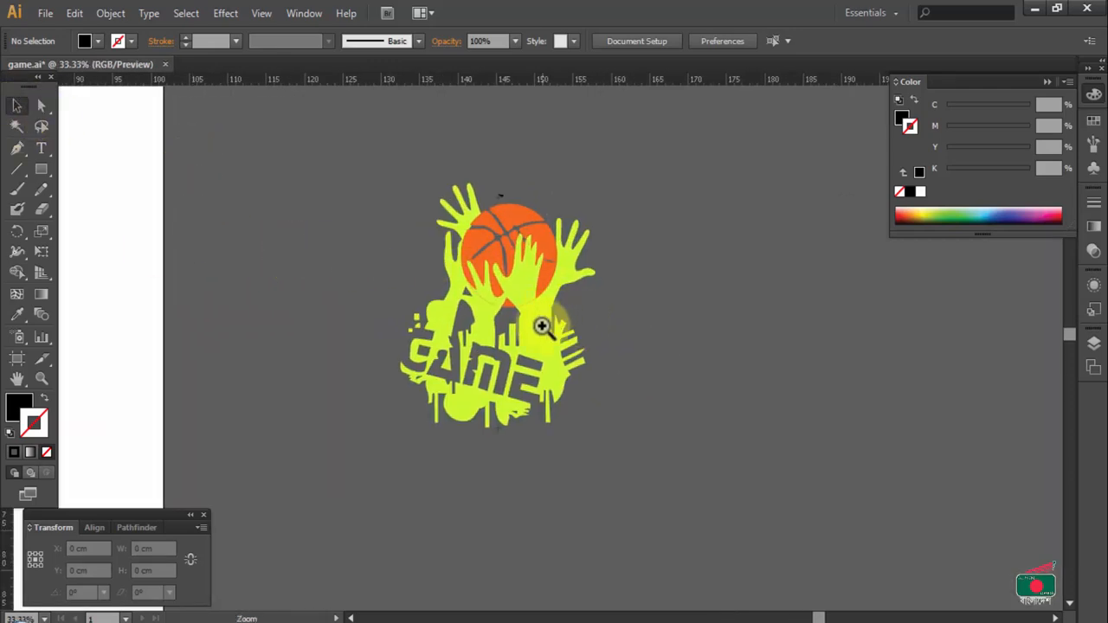
pyautogui.scroll(-4, 545, 321)
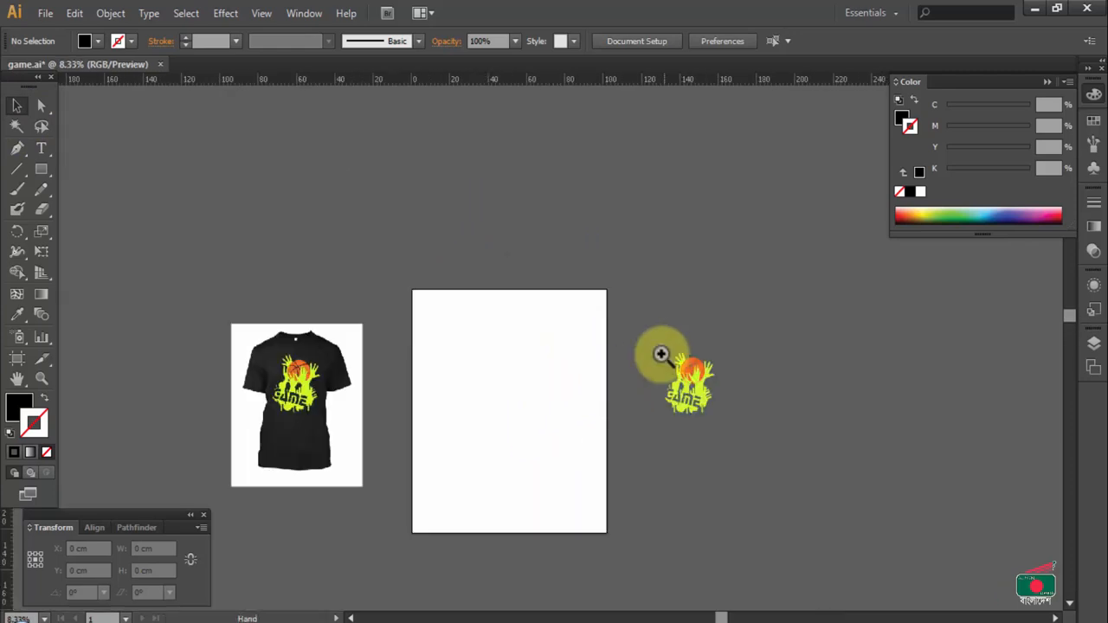
pyautogui.moveTo(758, 427); pyautogui.dragTo(774, 434)
pyautogui.doubleClick(594, 341)
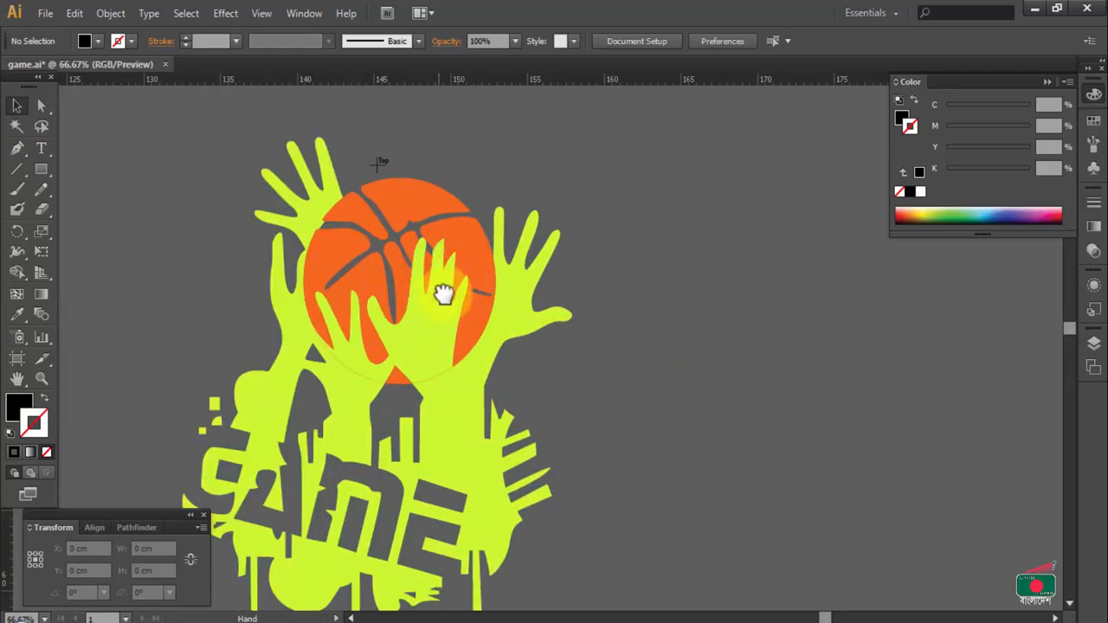
pyautogui.moveTo(438, 294); pyautogui.dragTo(590, 279)
pyautogui.keyDown('alt'); pyautogui.click(553, 340); pyautogui.keyUp('alt')
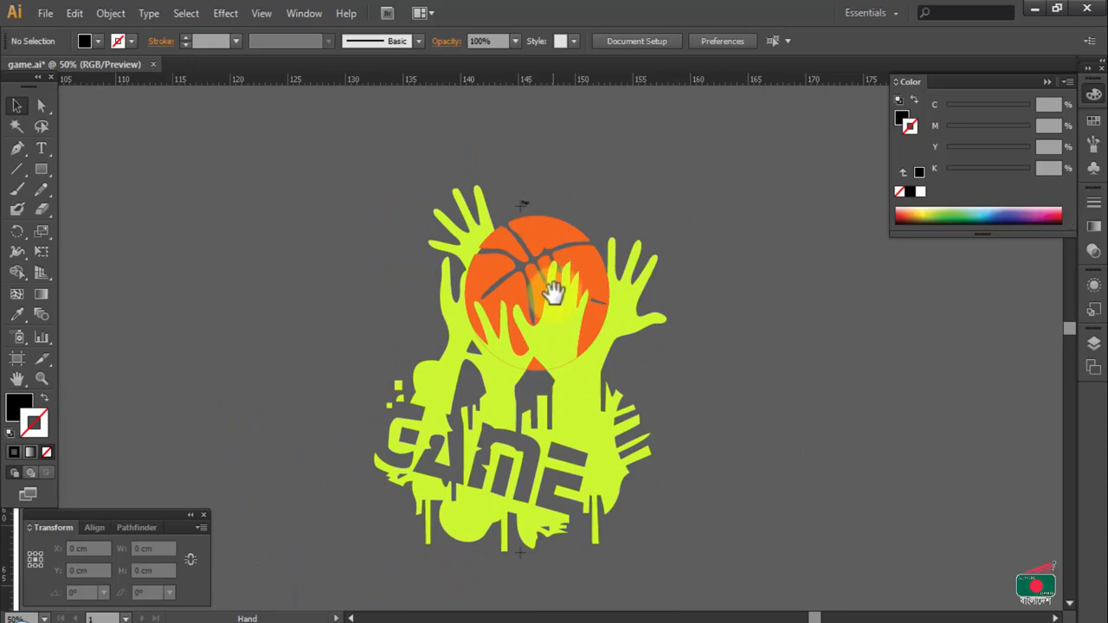
pyautogui.click(532, 186)
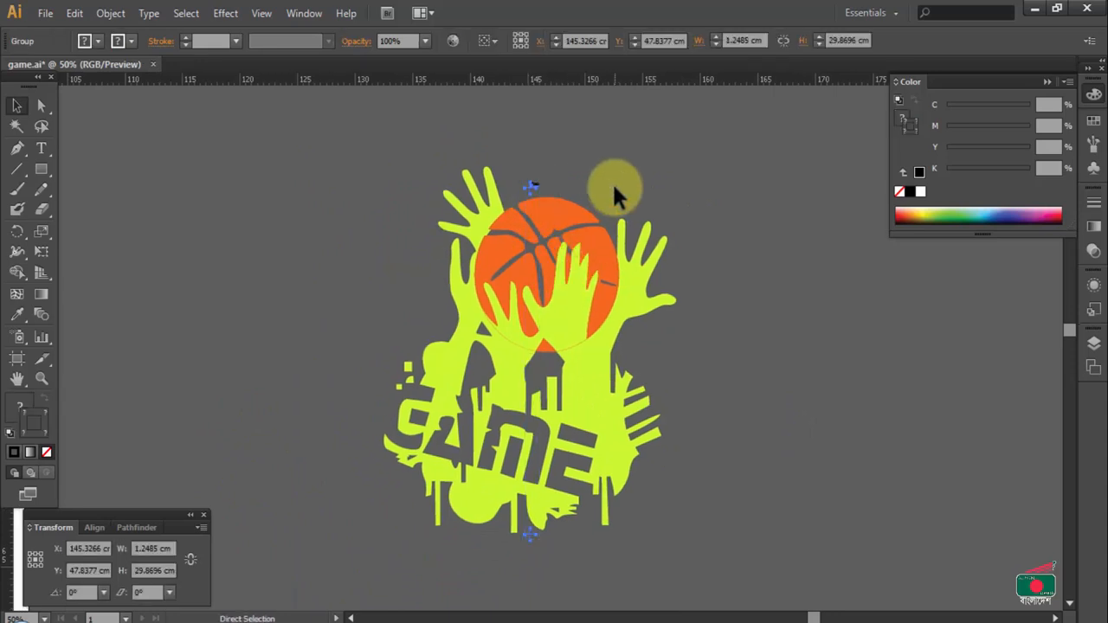
pyautogui.click(614, 187)
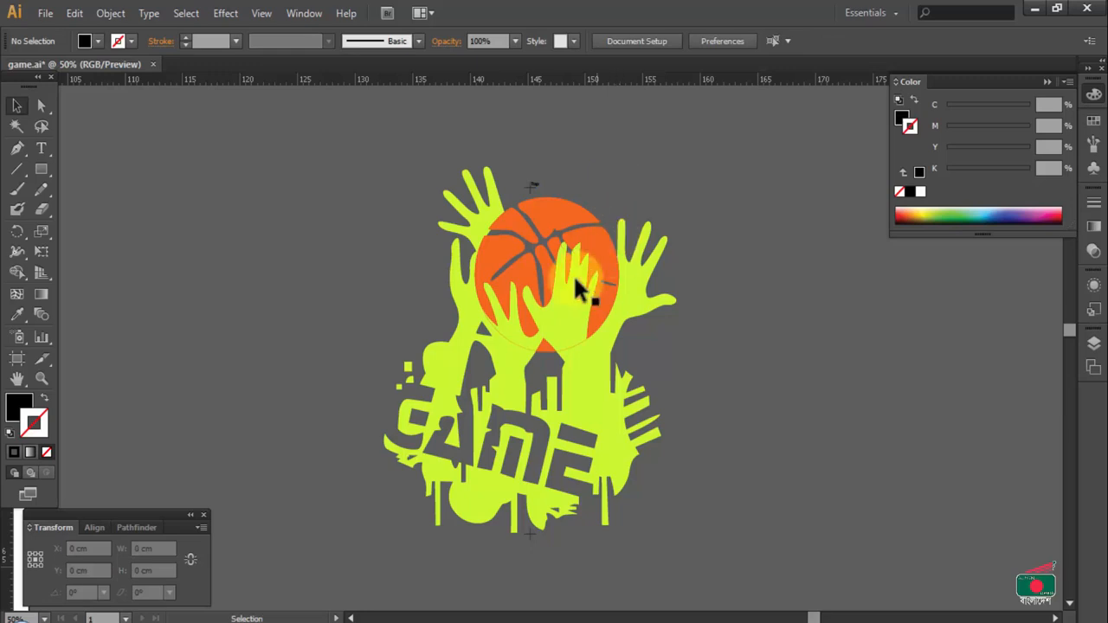
# Hide all orange basketball pieces, selected by same Fill & Stroke, together with one set of registration crosses
pyautogui.keyDown('alt'); pyautogui.click(619, 376); pyautogui.keyUp('alt')
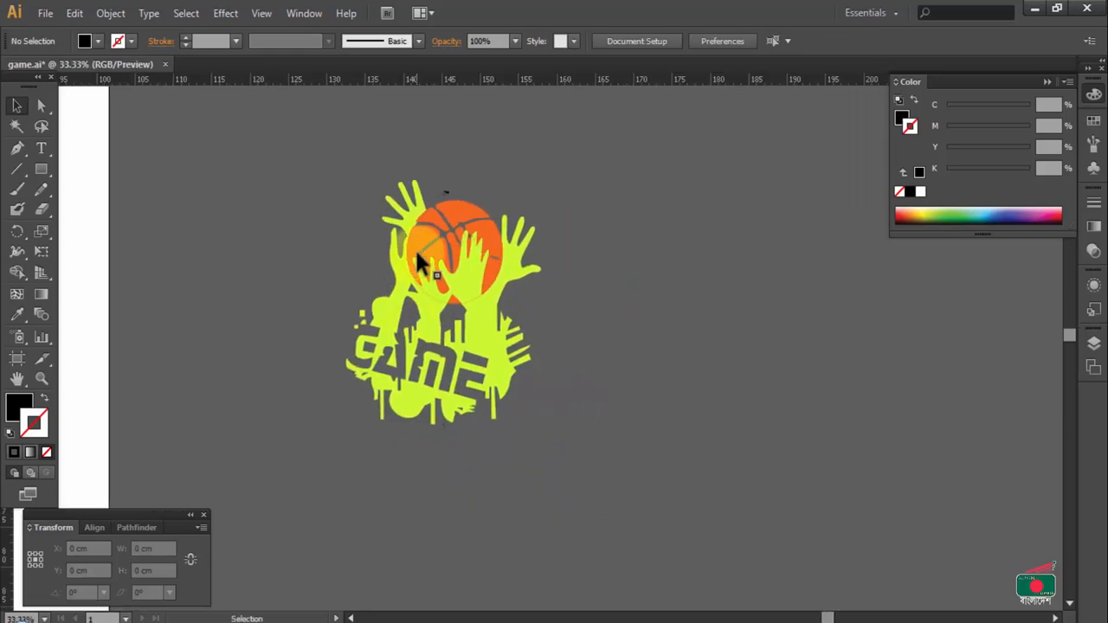
pyautogui.click(422, 232)
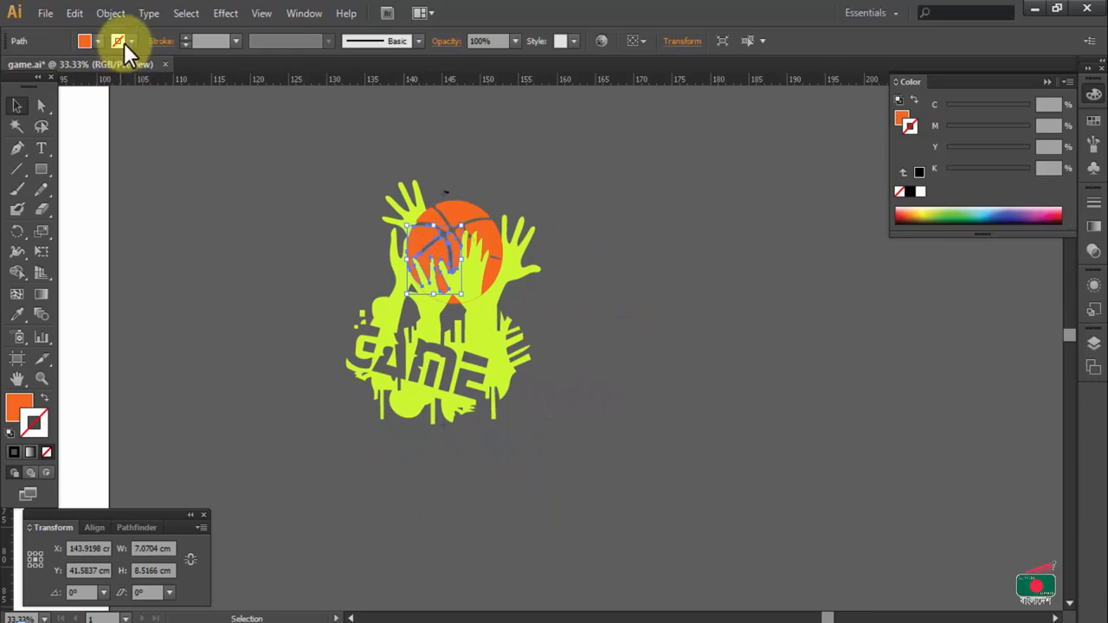
pyautogui.click(184, 14)
pyautogui.moveTo(260, 177)
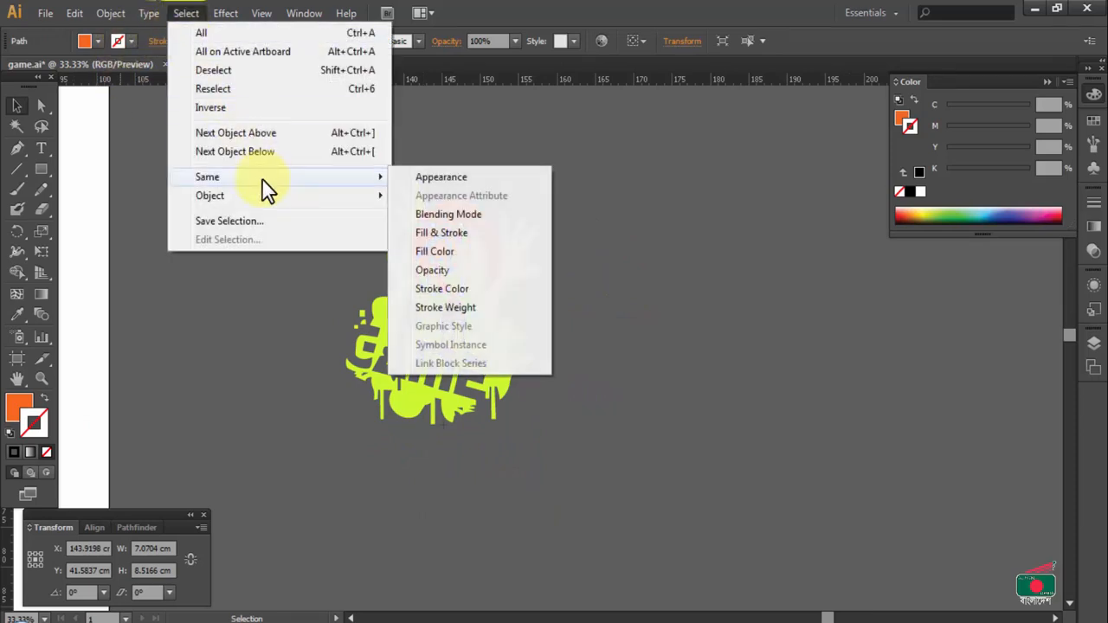
pyautogui.click(446, 231)
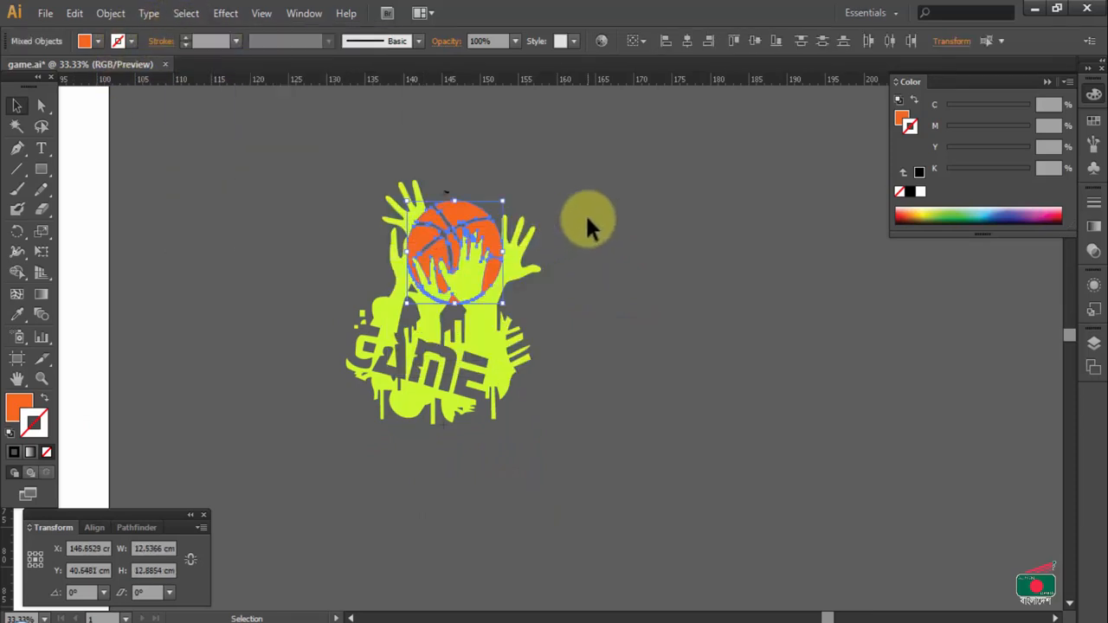
pyautogui.press('Delete')
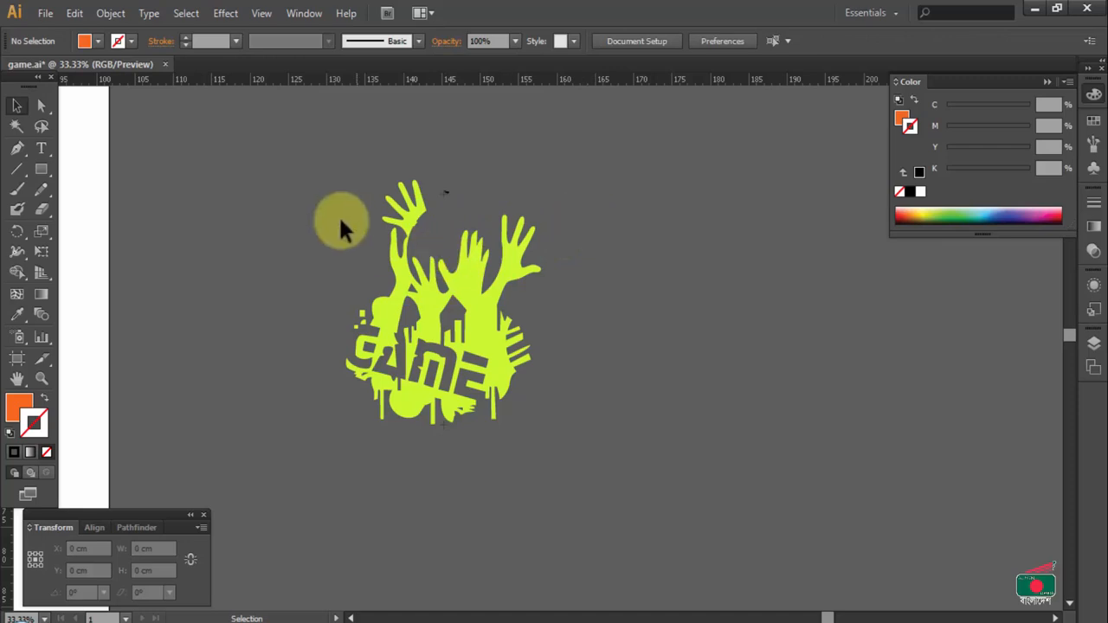
# Move the green GAME artwork and its registration crosses straight right by about 33 cm, and show all hidden objects
pyautogui.moveTo(611, 465); pyautogui.dragTo(338, 178)
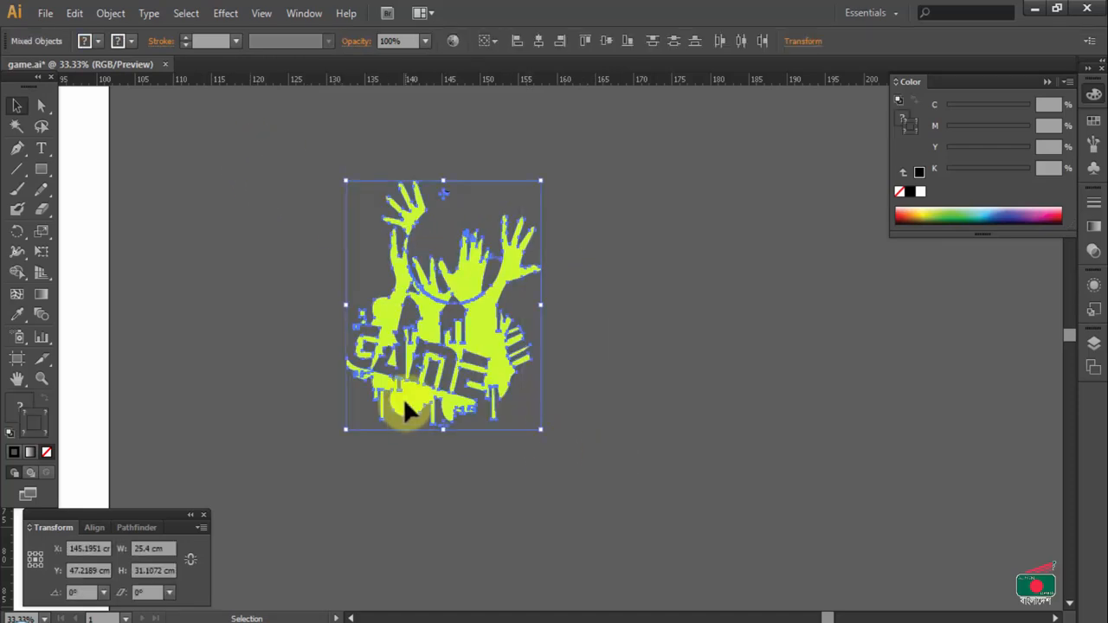
pyautogui.moveTo(404, 398); pyautogui.dragTo(663, 398)
pyautogui.click(600, 481)
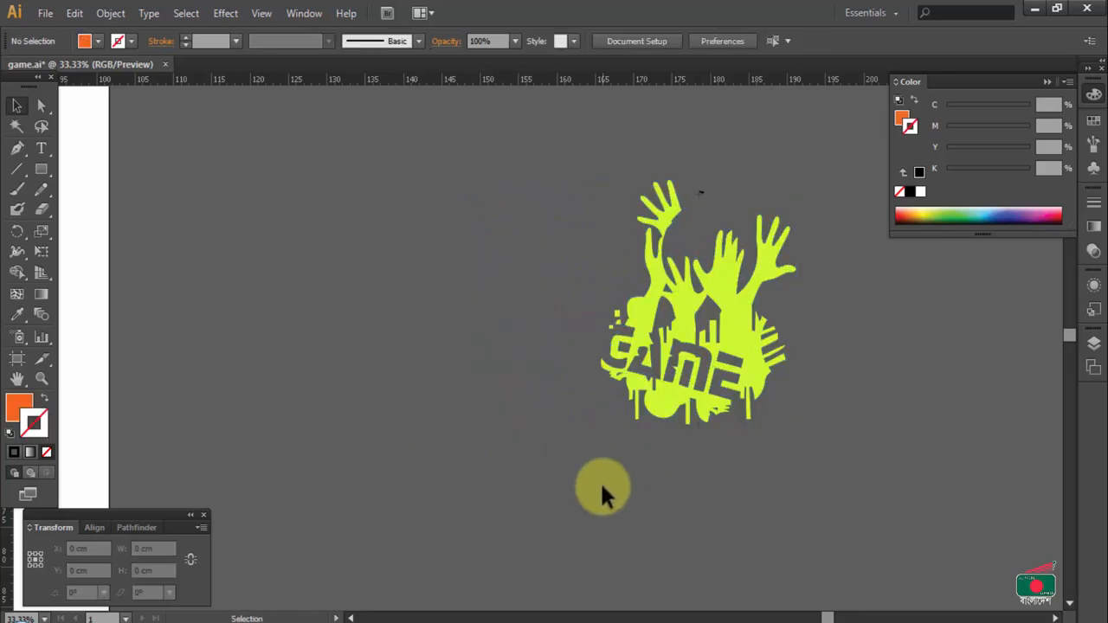
pyautogui.hotkey('ctrl', 'z')
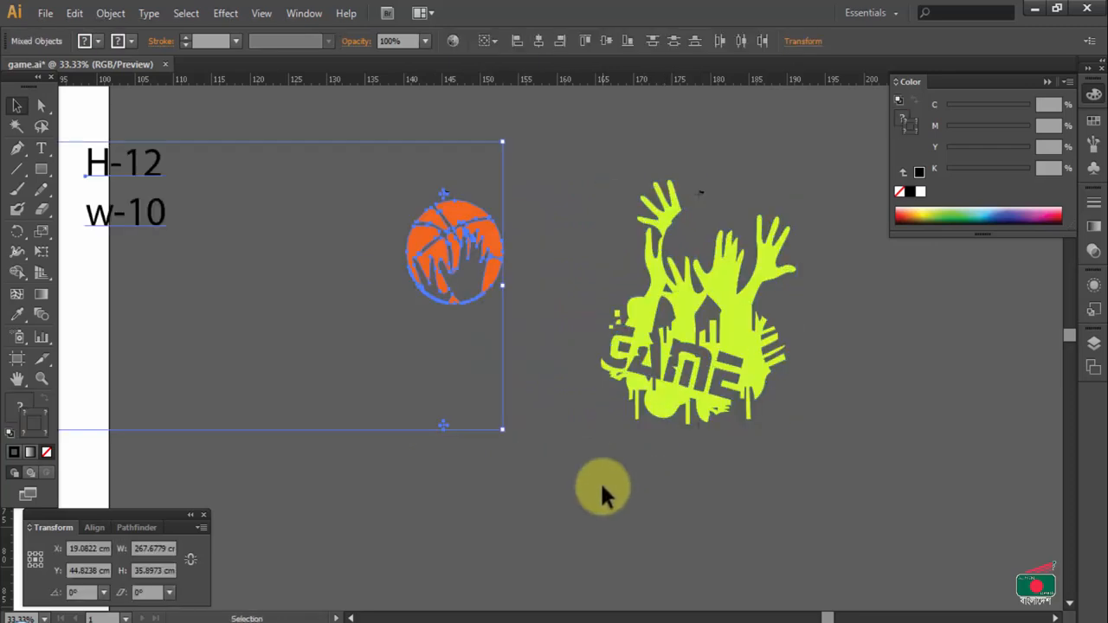
pyautogui.click(600, 482)
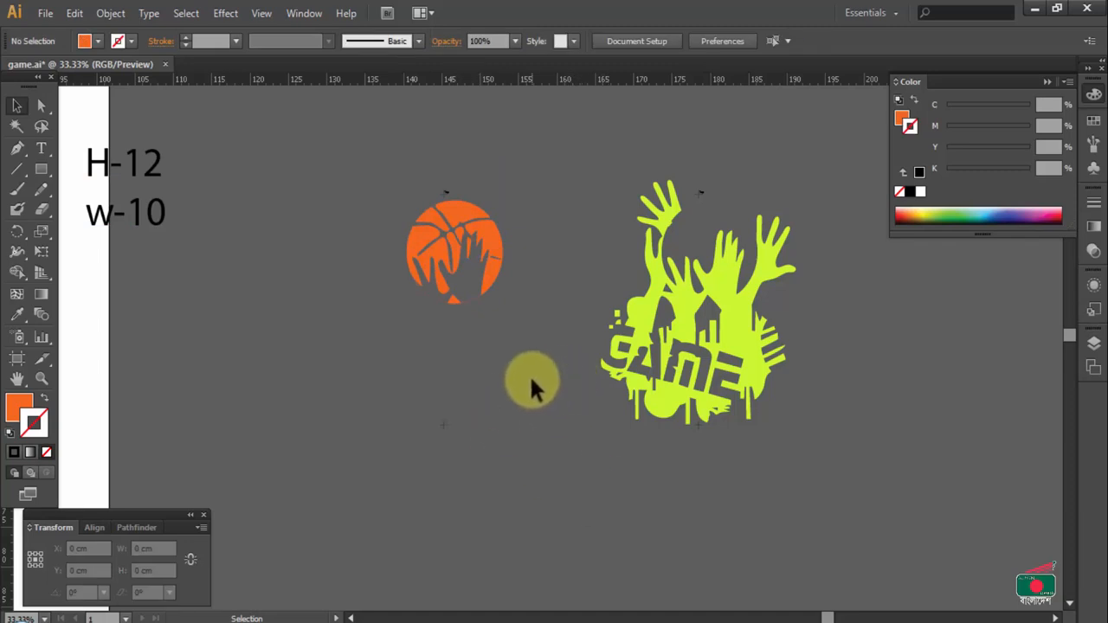
# Hide everything except the orange basketball and the green GAME artwork with their registration crosses
pyautogui.click(440, 223)
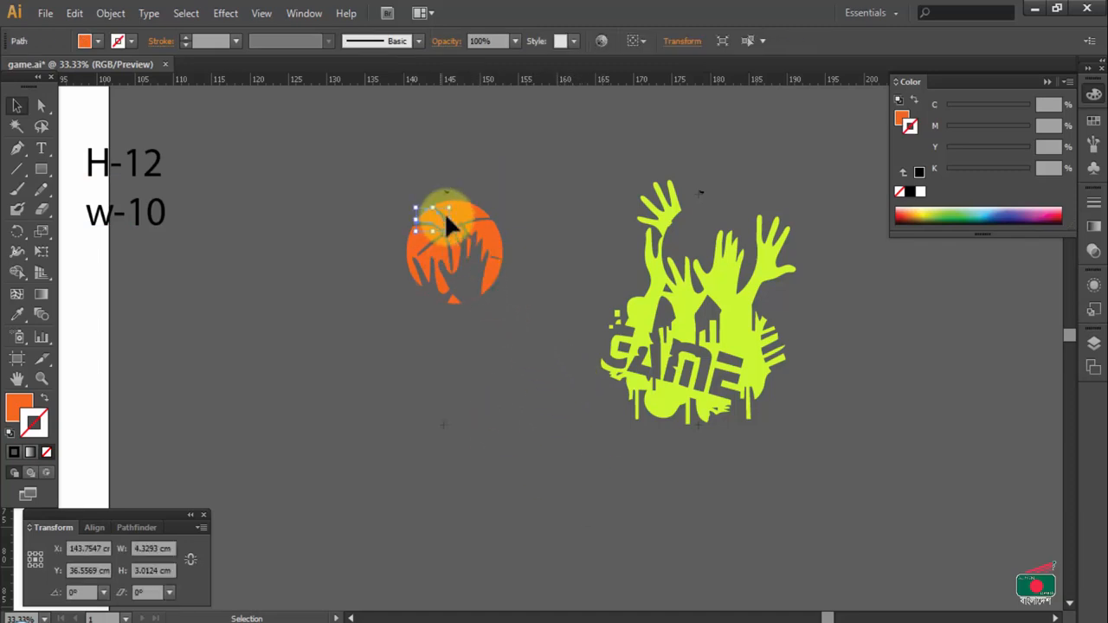
pyautogui.click(641, 304)
pyautogui.click(579, 279)
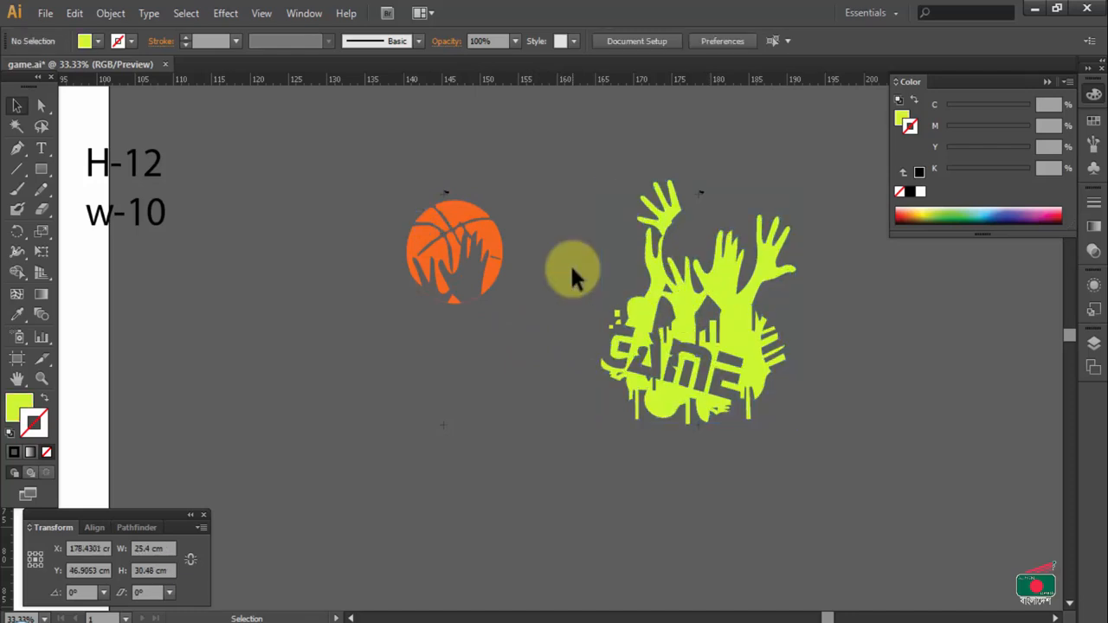
pyautogui.click(440, 230)
pyautogui.scroll(-2, 831, 563)
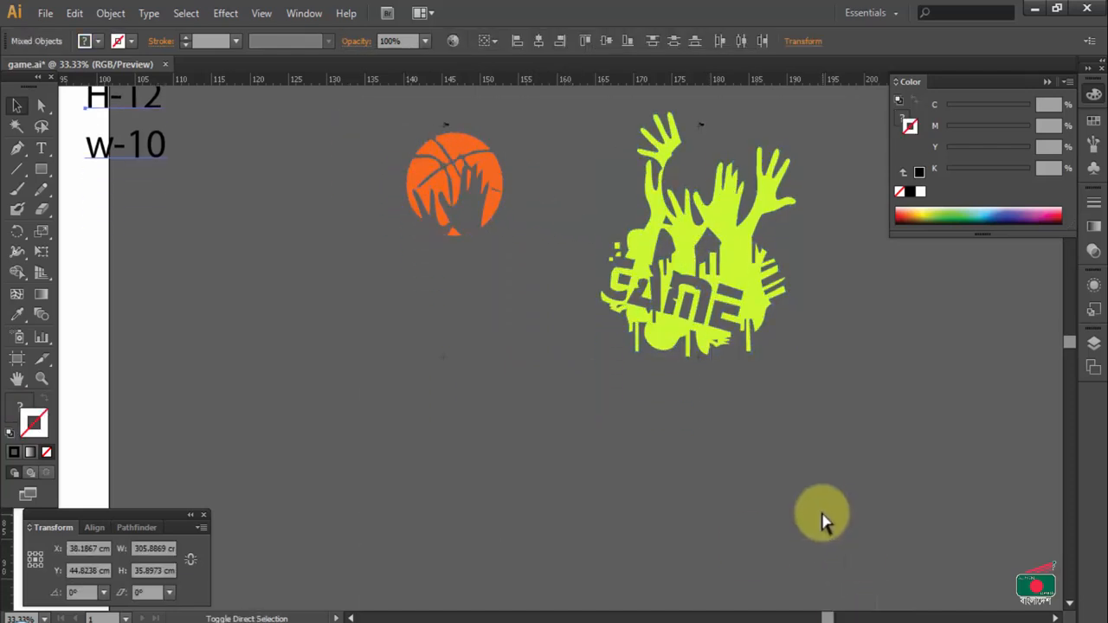
pyautogui.scroll(2, 586, 437)
pyautogui.press('Delete')
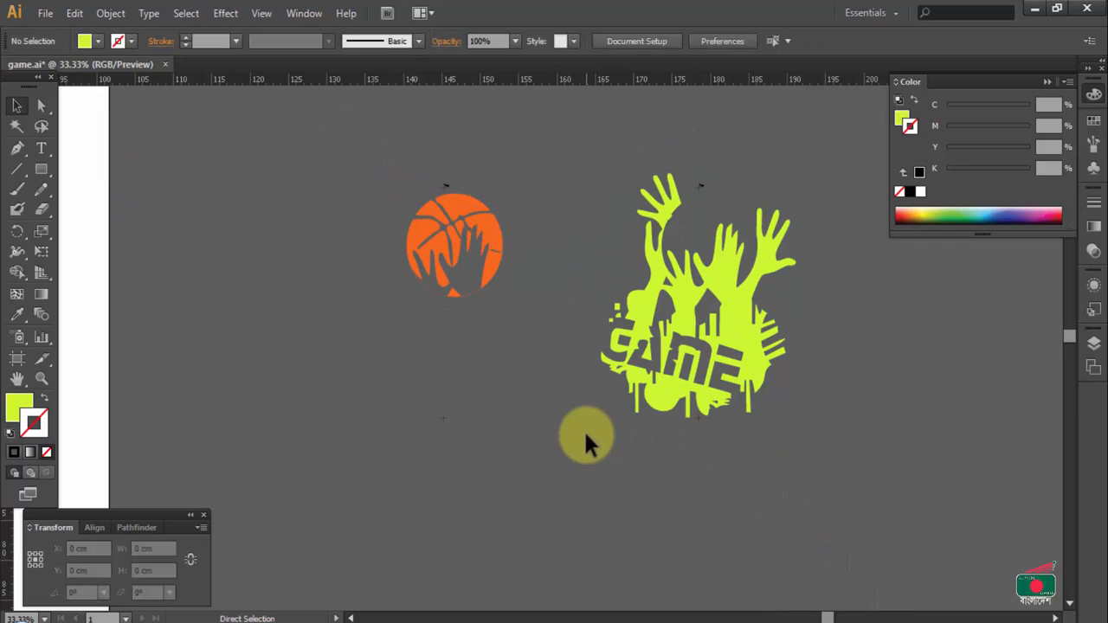
# Select all orange basketball pieces by their shared fill colour
pyautogui.hotkey('ctrl', 'space')
pyautogui.click(624, 402)
pyautogui.scroll(1, 594, 463)
pyautogui.click(295, 182)
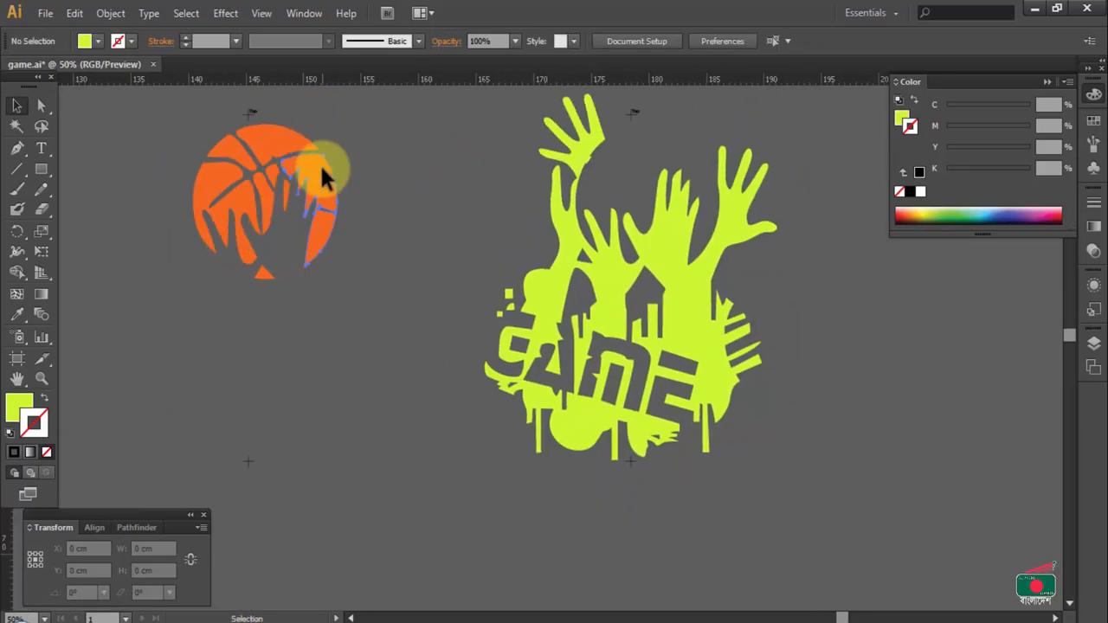
pyautogui.click(179, 14)
pyautogui.moveTo(279, 173)
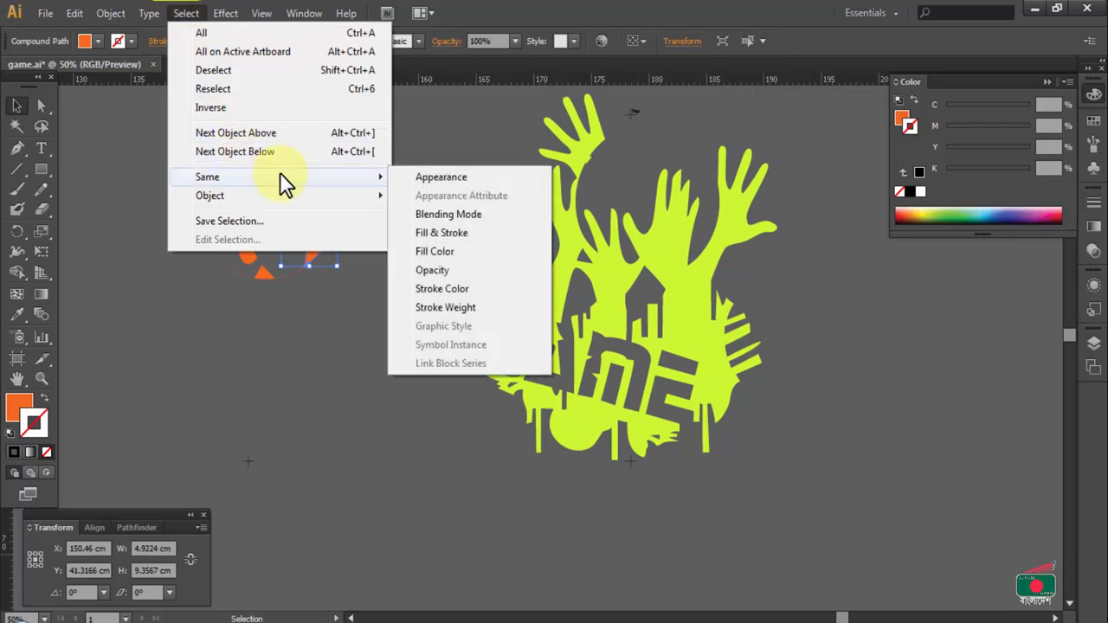
pyautogui.click(474, 261)
pyautogui.scroll(1, 858, 237)
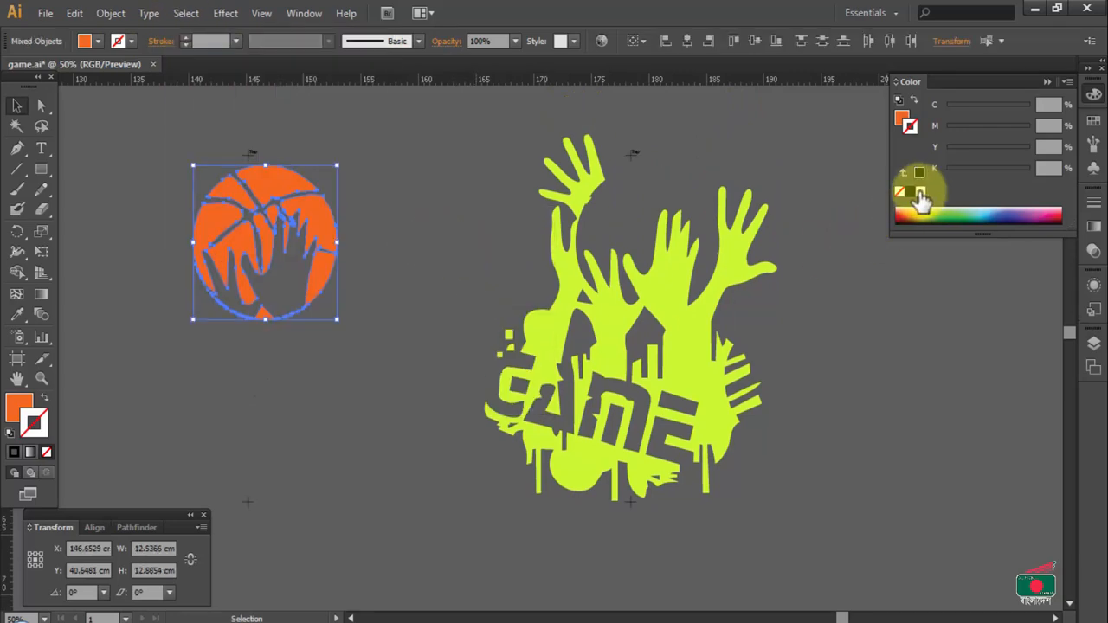
# Fill the basketball pieces with black at 100% cyan, magenta, yellow and black, and give them a matching black stroke
pyautogui.click(914, 192)
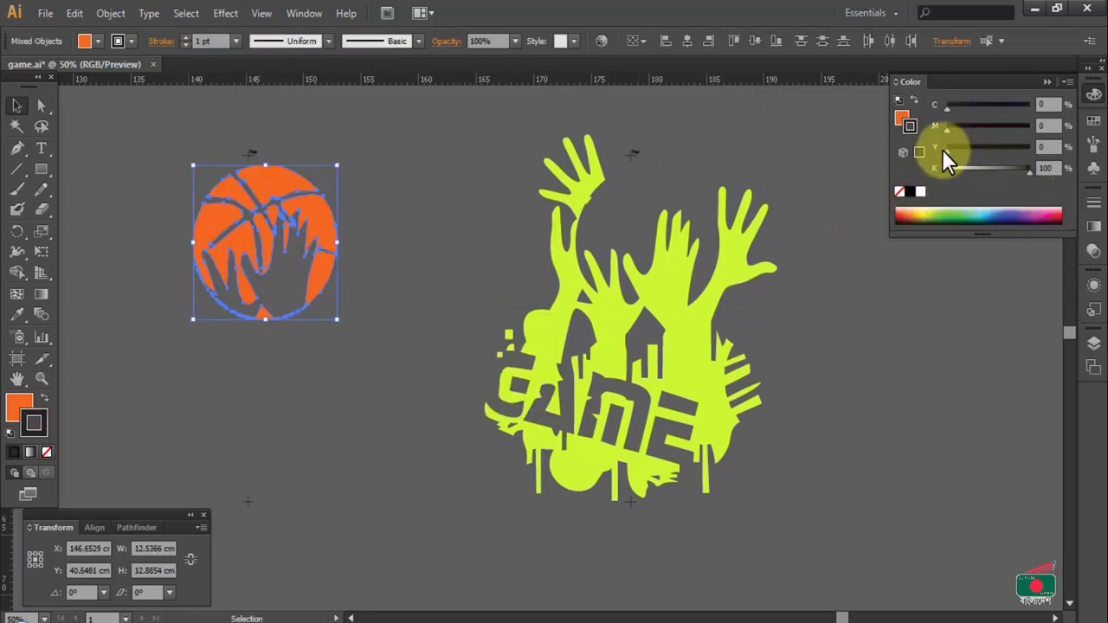
pyautogui.moveTo(948, 148); pyautogui.dragTo(1029, 147)
pyautogui.moveTo(949, 131); pyautogui.dragTo(1079, 143)
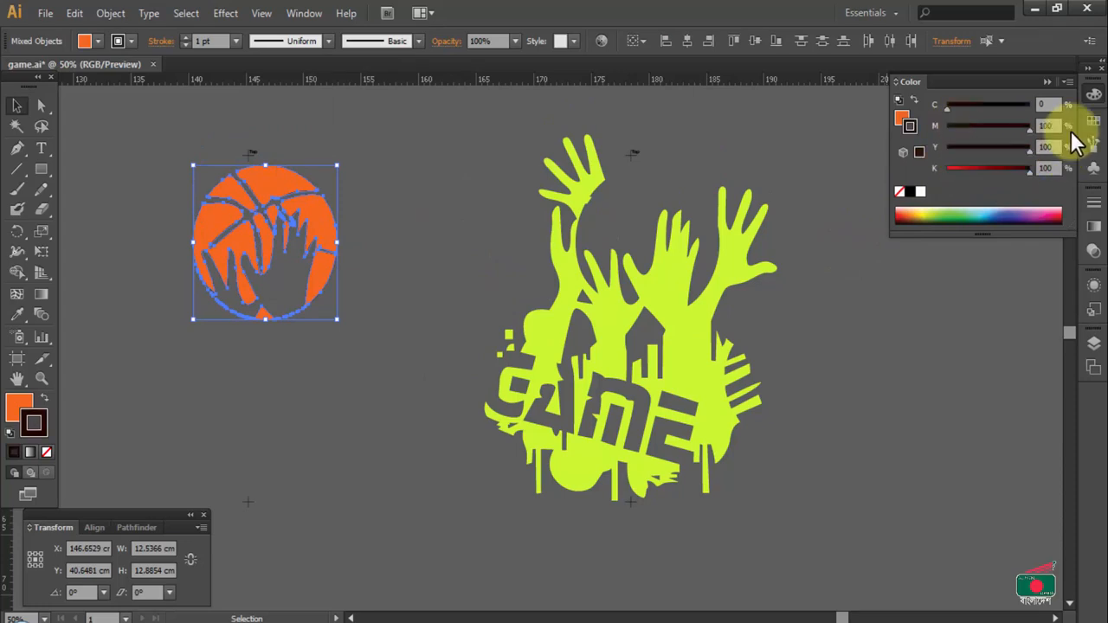
pyautogui.moveTo(950, 109); pyautogui.dragTo(1058, 110)
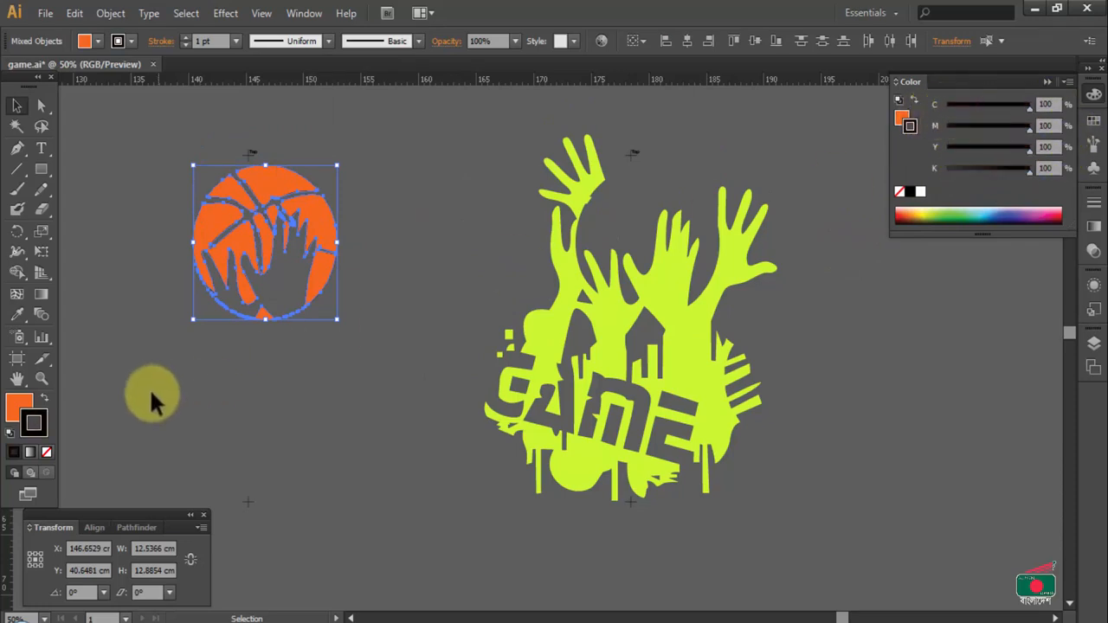
pyautogui.click(45, 394)
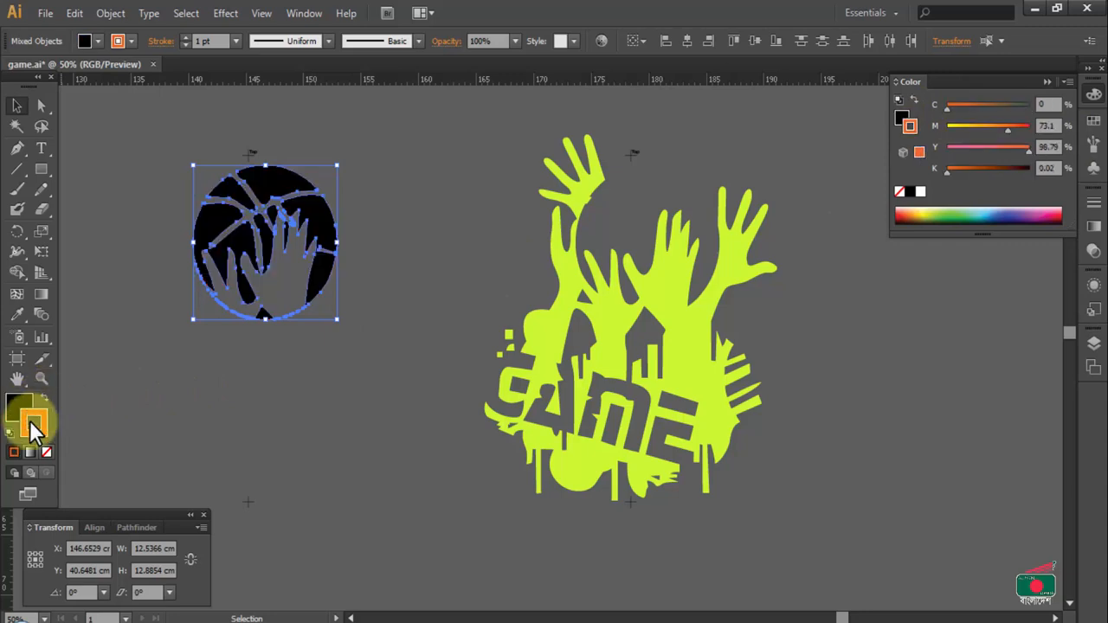
pyautogui.click(45, 451)
pyautogui.click(22, 407)
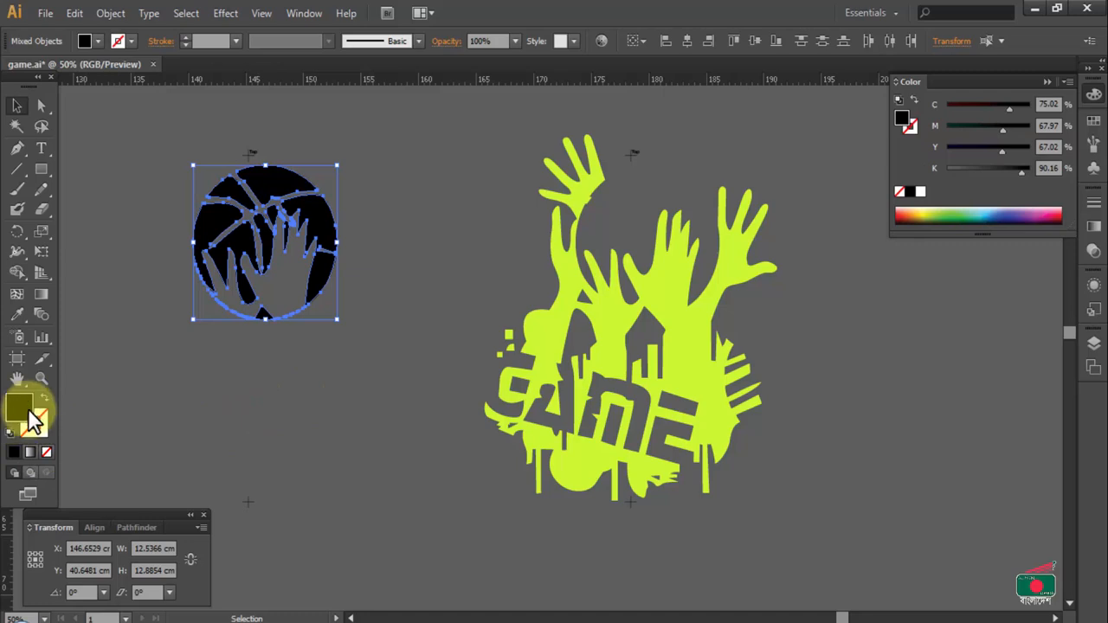
pyautogui.click(40, 433)
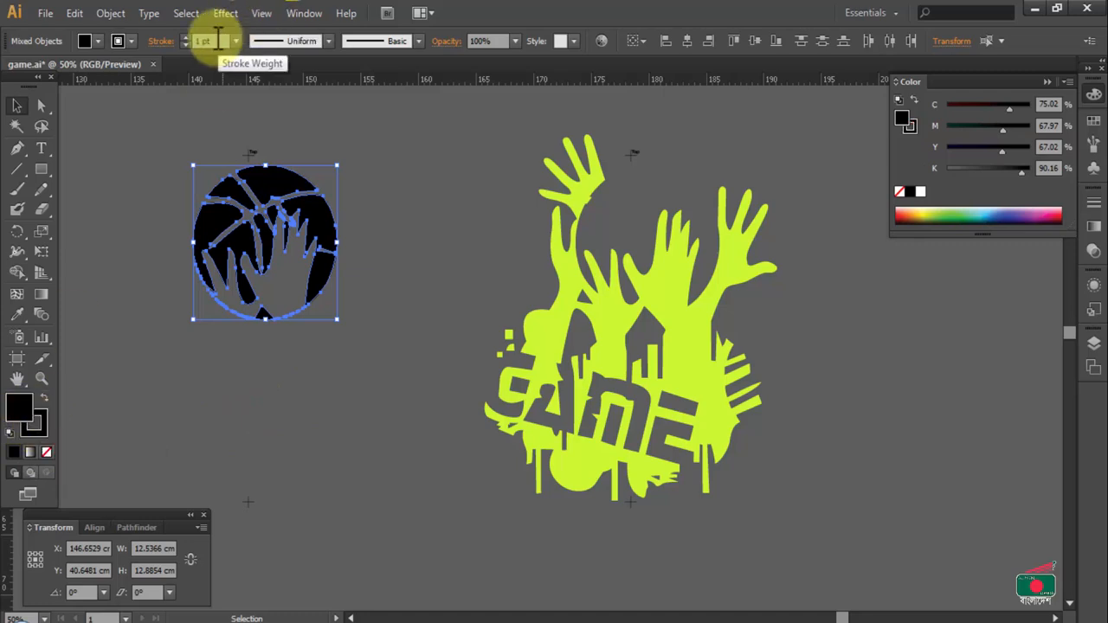
pyautogui.click(217, 40)
pyautogui.press('.')
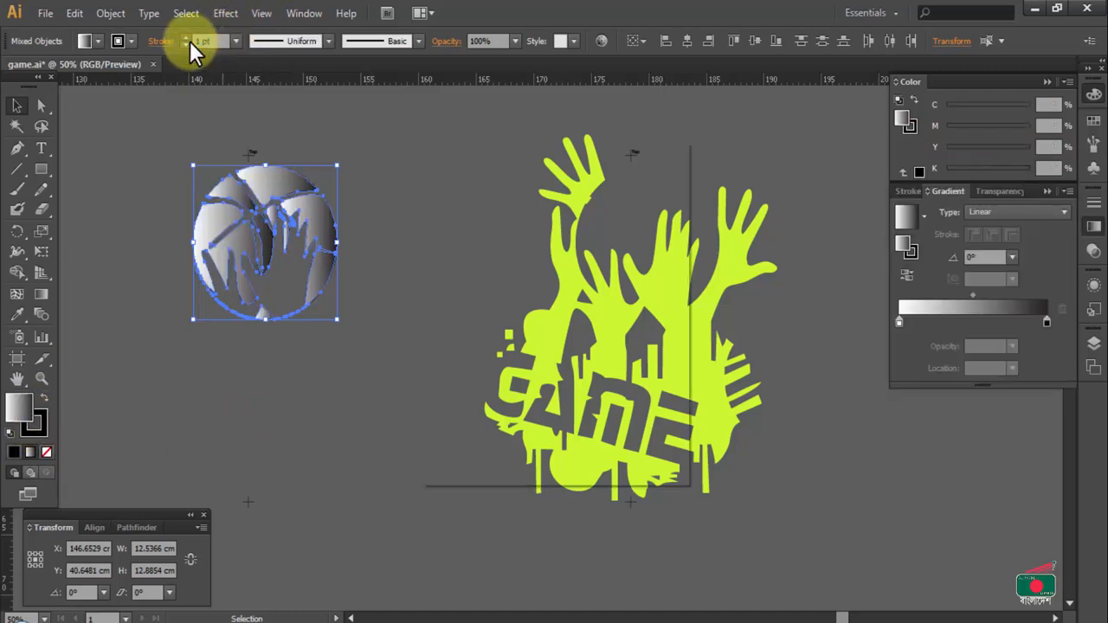
pyautogui.press('Return')
pyautogui.click(636, 447)
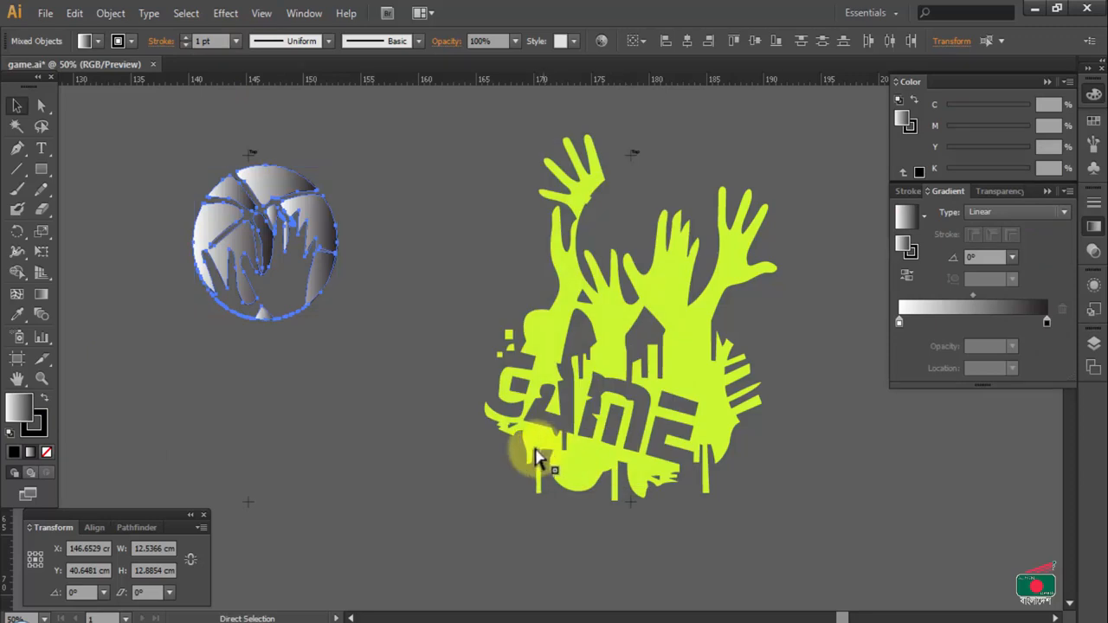
pyautogui.hotkey('ctrl', 'z')
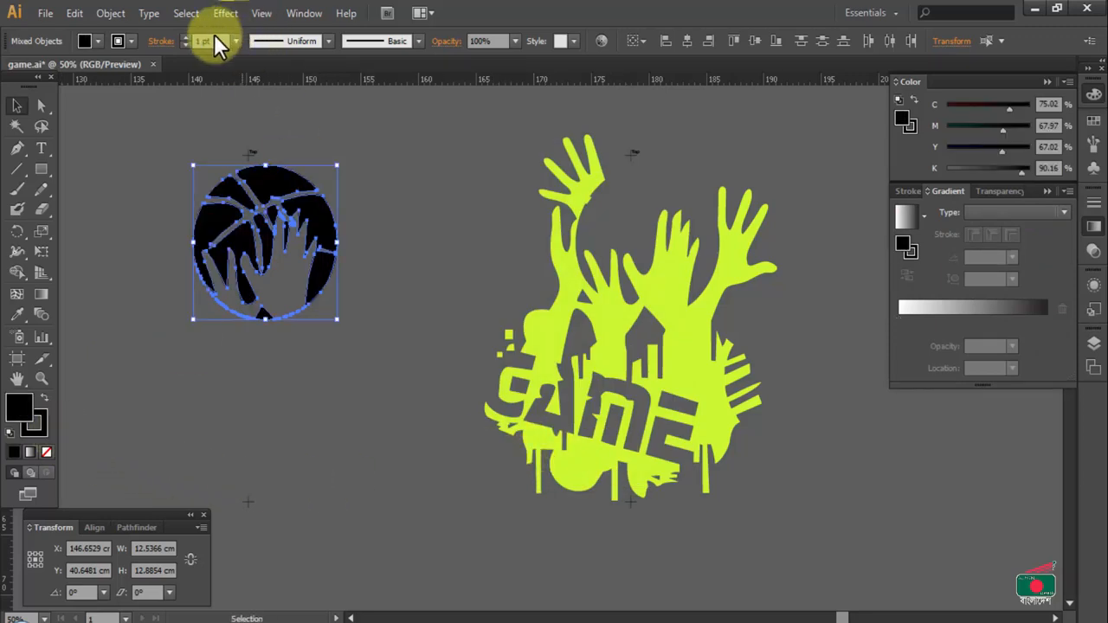
# Set the stroke weight of the black basketball pieces to 0.3 pt
pyautogui.moveTo(217, 41); pyautogui.dragTo(190, 42)
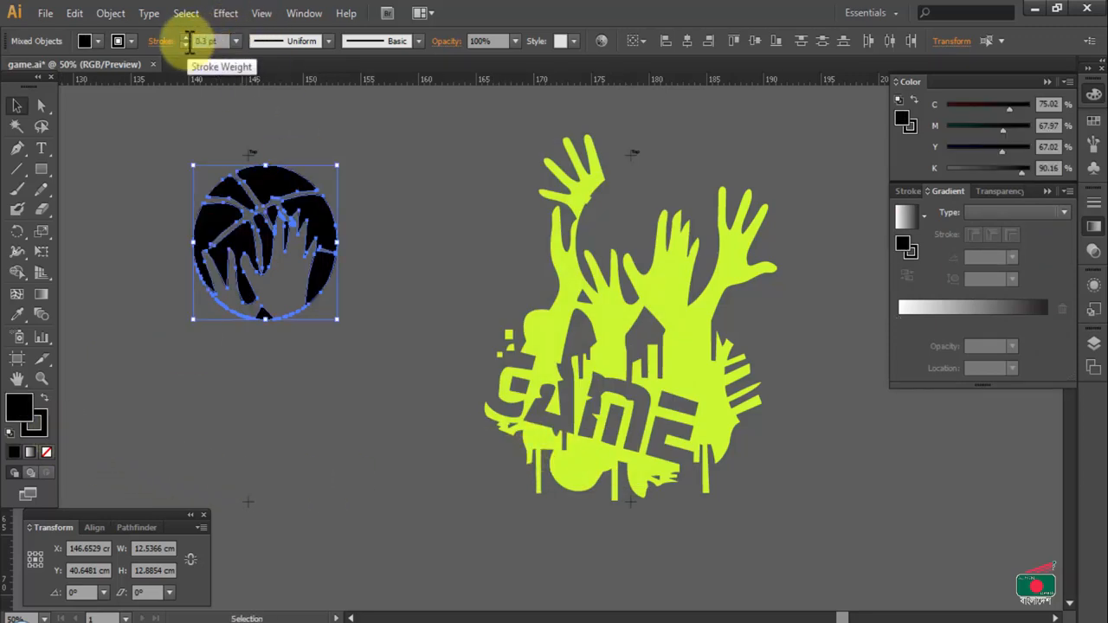
pyautogui.click(240, 414)
# Delete the thin stray outline segments along the basketball's lower edge, between the small triangle and the large piece on its right
pyautogui.hotkey('ctrl', 'space')
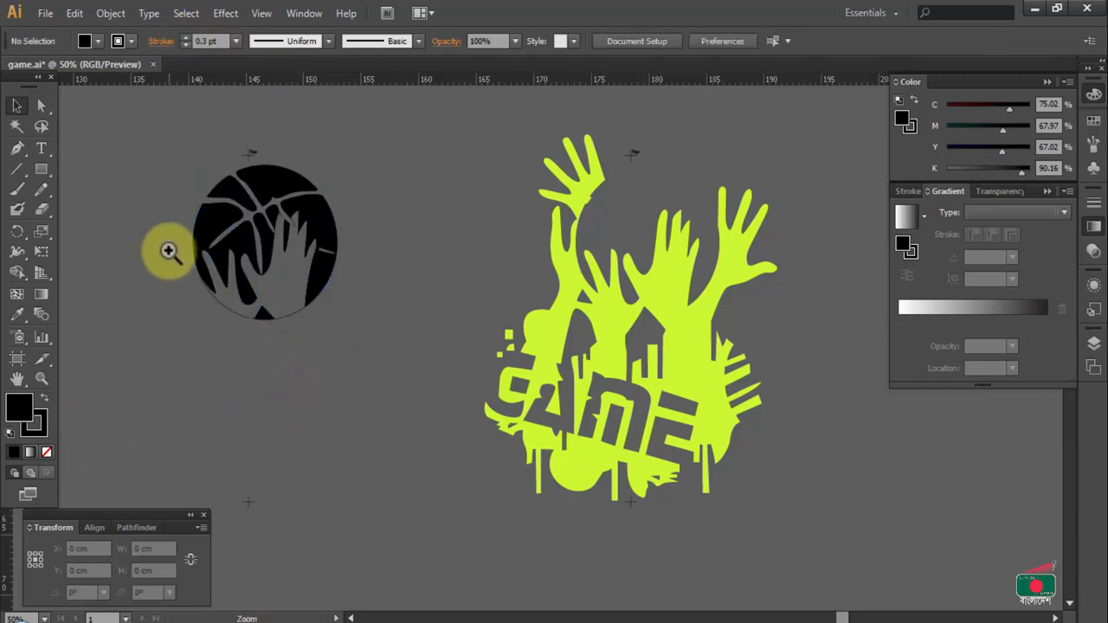
pyautogui.moveTo(224, 285); pyautogui.dragTo(433, 384)
pyautogui.moveTo(394, 535); pyautogui.dragTo(399, 533)
pyautogui.press('Delete')
pyautogui.hotkey('ctrl', 'space')
pyautogui.keyDown('ctrl'); pyautogui.keyDown('alt'); pyautogui.click(527, 431); pyautogui.keyUp('alt'); pyautogui.keyUp('ctrl')
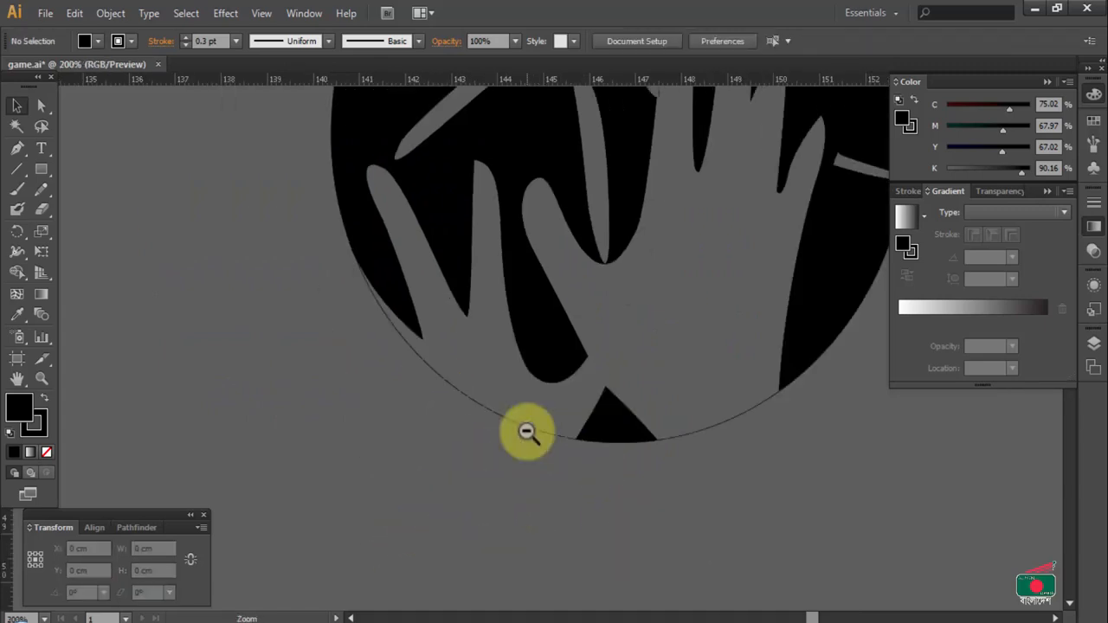
pyautogui.keyDown('ctrl'); pyautogui.keyDown('alt'); pyautogui.click(527, 431); pyautogui.keyUp('alt'); pyautogui.keyUp('ctrl')
pyautogui.keyDown('ctrl'); pyautogui.keyDown('alt'); pyautogui.click(480, 433); pyautogui.keyUp('alt'); pyautogui.keyUp('ctrl')
pyautogui.keyDown('ctrl'); pyautogui.click(502, 322); pyautogui.keyUp('ctrl')
pyautogui.keyDown('ctrl'); pyautogui.keyDown('alt'); pyautogui.click(509, 322); pyautogui.keyUp('alt'); pyautogui.keyUp('ctrl')
pyautogui.keyDown('ctrl'); pyautogui.keyDown('alt'); pyautogui.click(508, 322); pyautogui.keyUp('alt'); pyautogui.keyUp('ctrl')
pyautogui.keyDown('ctrl'); pyautogui.click(581, 384); pyautogui.keyUp('ctrl')
pyautogui.moveTo(543, 368); pyautogui.dragTo(466, 425)
pyautogui.click(463, 396)
pyautogui.click(441, 375)
pyautogui.click(456, 375)
pyautogui.moveTo(351, 362); pyautogui.dragTo(494, 435)
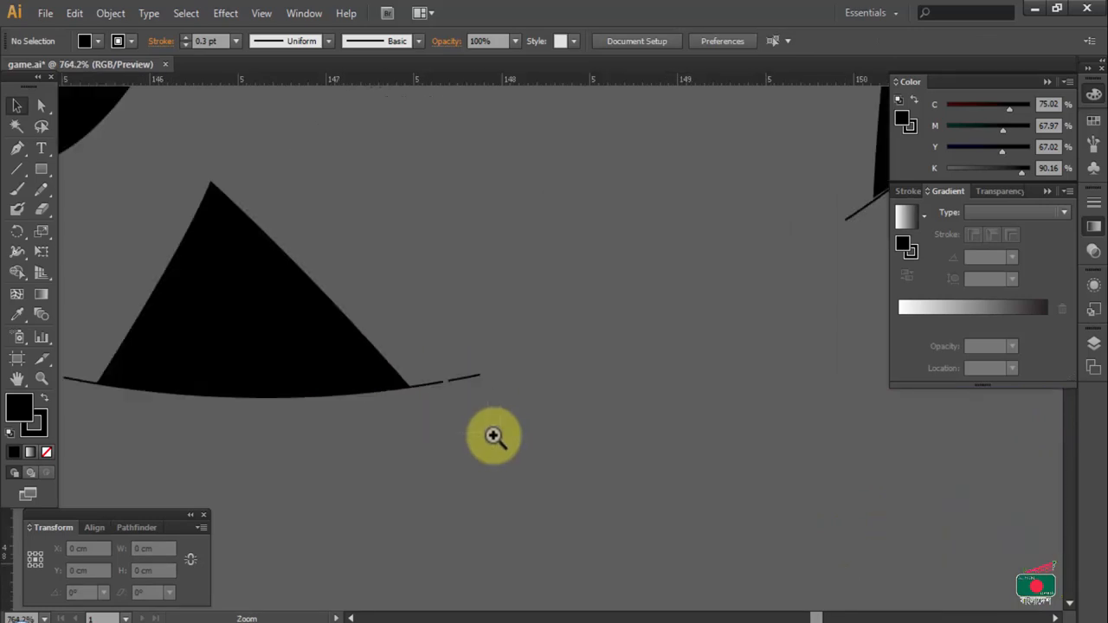
pyautogui.moveTo(438, 408); pyautogui.dragTo(437, 412)
pyautogui.press('Delete')
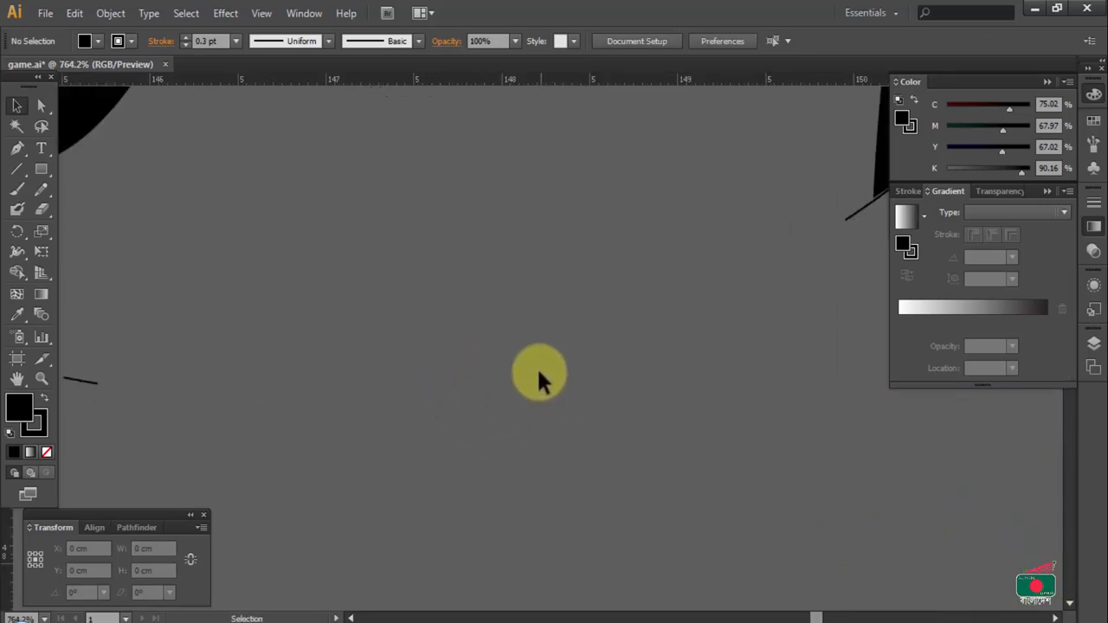
pyautogui.hotkey('ctrl', 'z')
# Delete the loose outline segment just right of the small triangle at the basketball's base
pyautogui.click(536, 371)
pyautogui.click(462, 378)
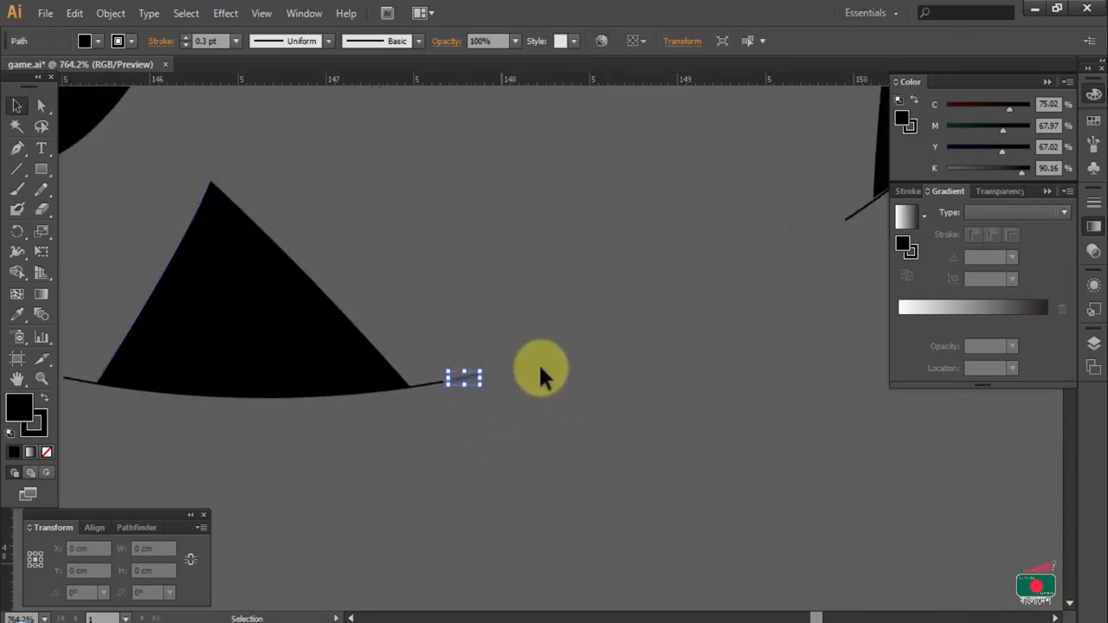
pyautogui.press('Delete')
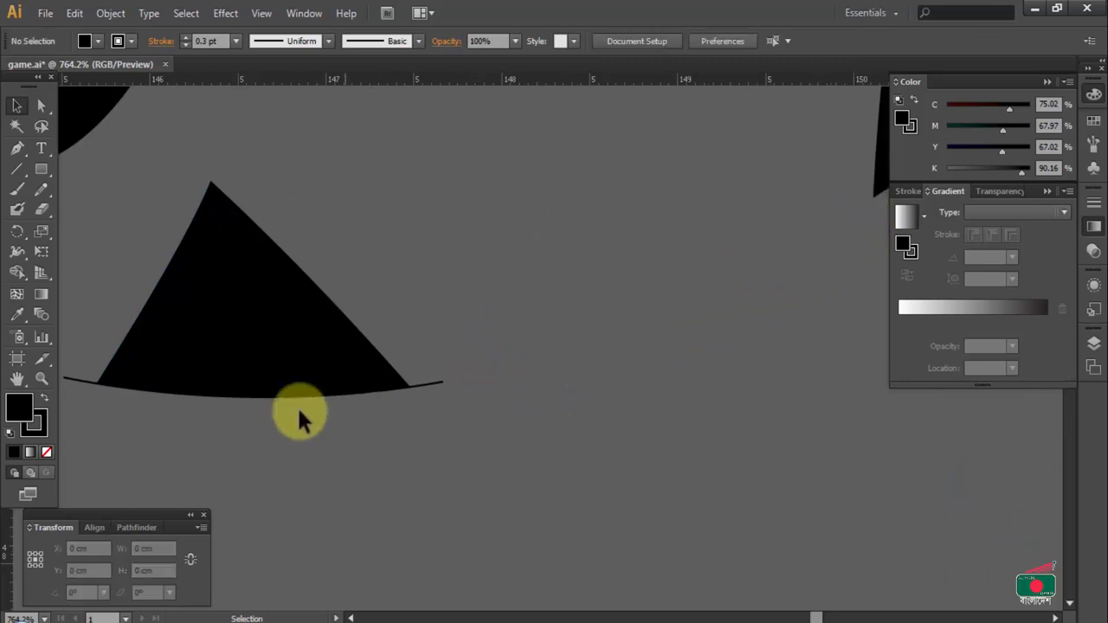
# Delete the dashed stray outline segments along the basketball's lower-left edge, leaving the black pieces in place
pyautogui.moveTo(228, 392); pyautogui.dragTo(515, 427)
pyautogui.moveTo(389, 374)
pyautogui.mouseDown()
pyautogui.moveTo(376, 445)
pyautogui.moveTo(193, 432)
pyautogui.mouseUp()
pyautogui.press('Delete')
pyautogui.moveTo(220, 381); pyautogui.dragTo(571, 384)
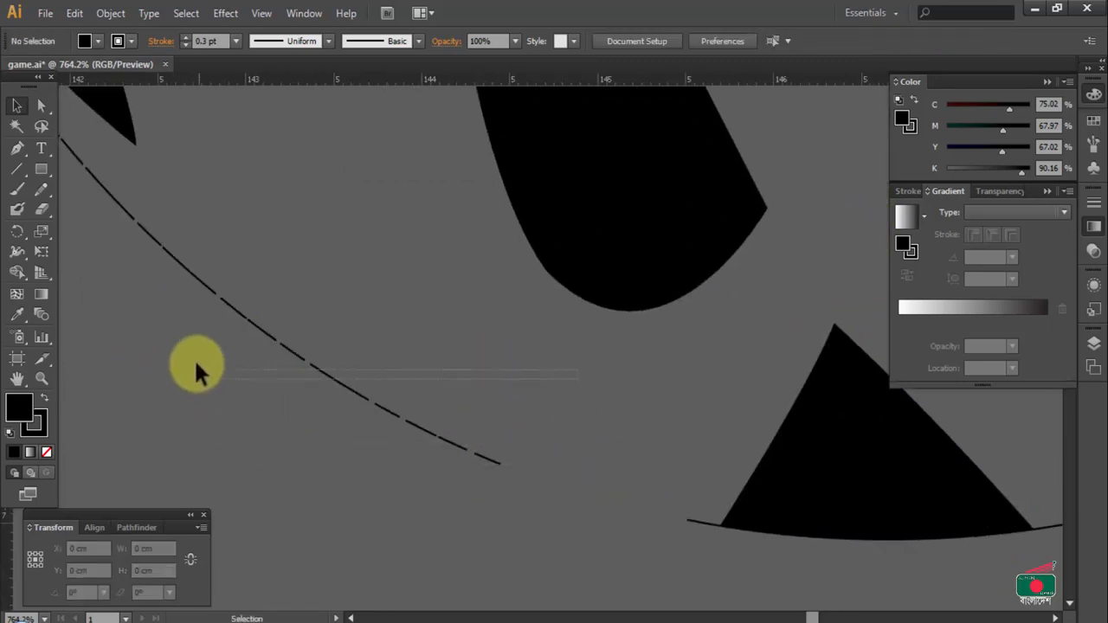
pyautogui.moveTo(170, 451); pyautogui.dragTo(163, 410)
pyautogui.press('Delete')
pyautogui.moveTo(324, 302); pyautogui.dragTo(104, 235)
pyautogui.press('Delete')
pyautogui.press('Delete')
pyautogui.press('Delete')
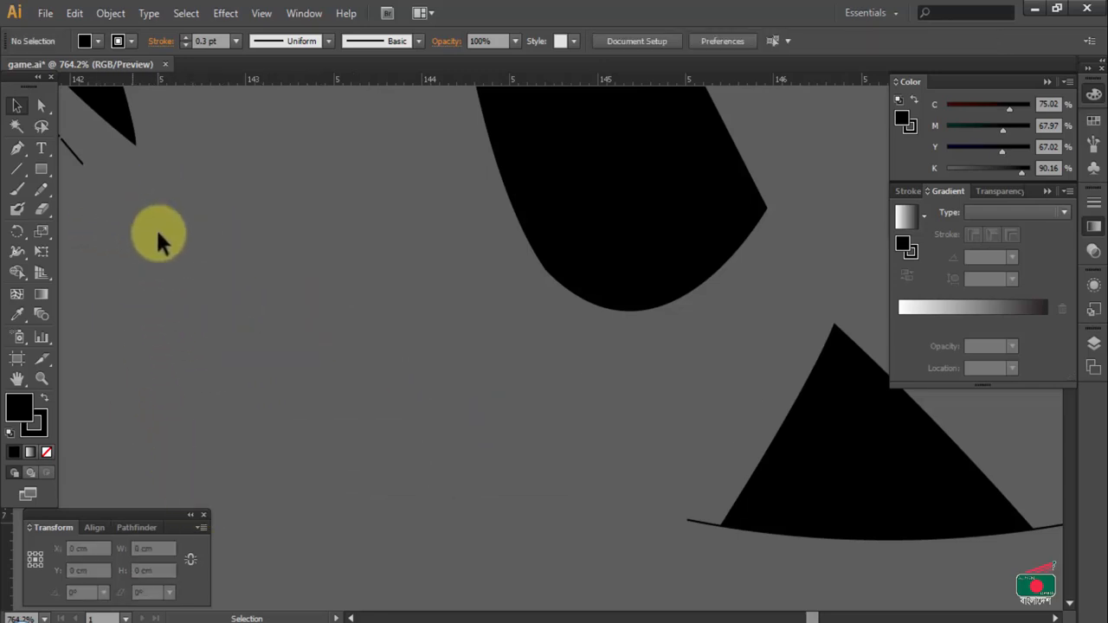
# Delete the remaining thin outline segments beside the basketball's leftmost pointed piece
pyautogui.click(423, 335)
pyautogui.moveTo(487, 339); pyautogui.dragTo(391, 497)
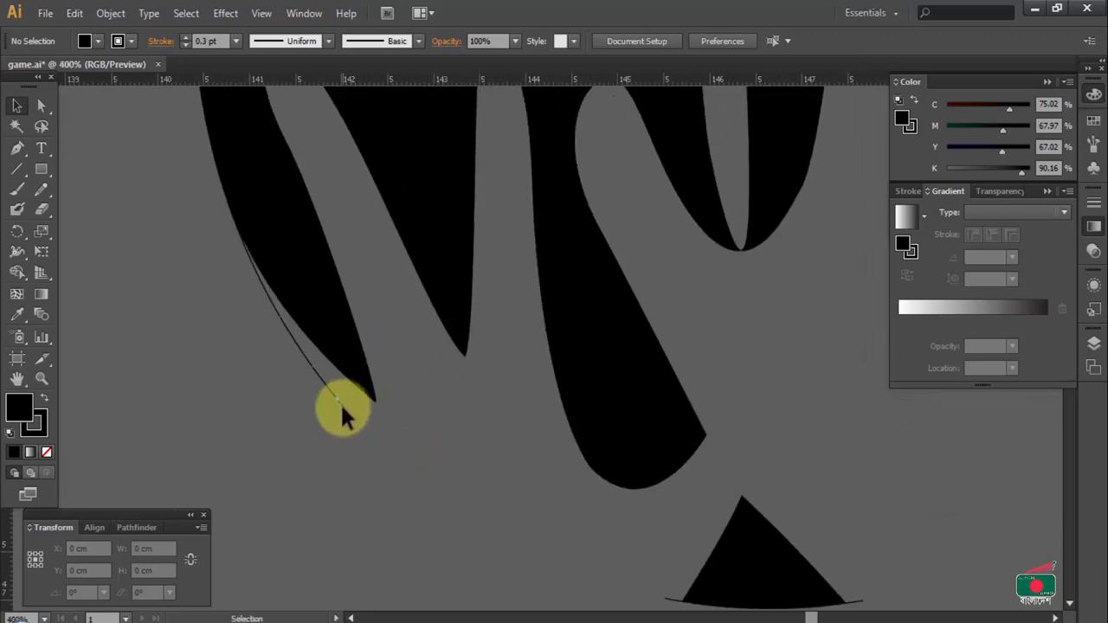
pyautogui.click(340, 400)
pyautogui.click(355, 403)
pyautogui.click(321, 384)
pyautogui.click(294, 372)
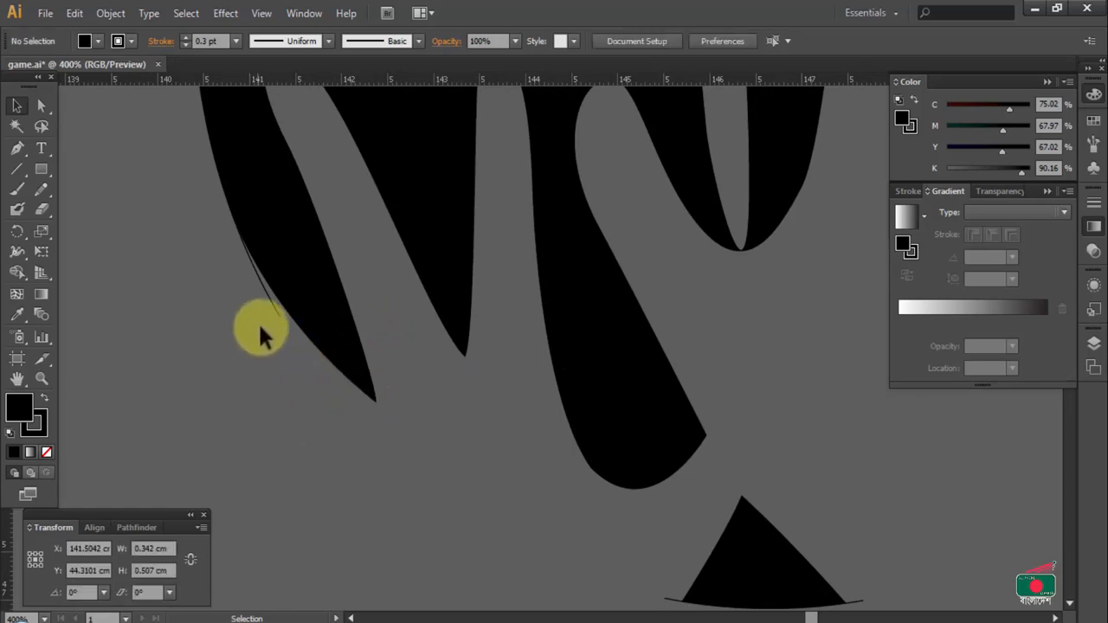
pyautogui.click(257, 273)
pyautogui.click(254, 268)
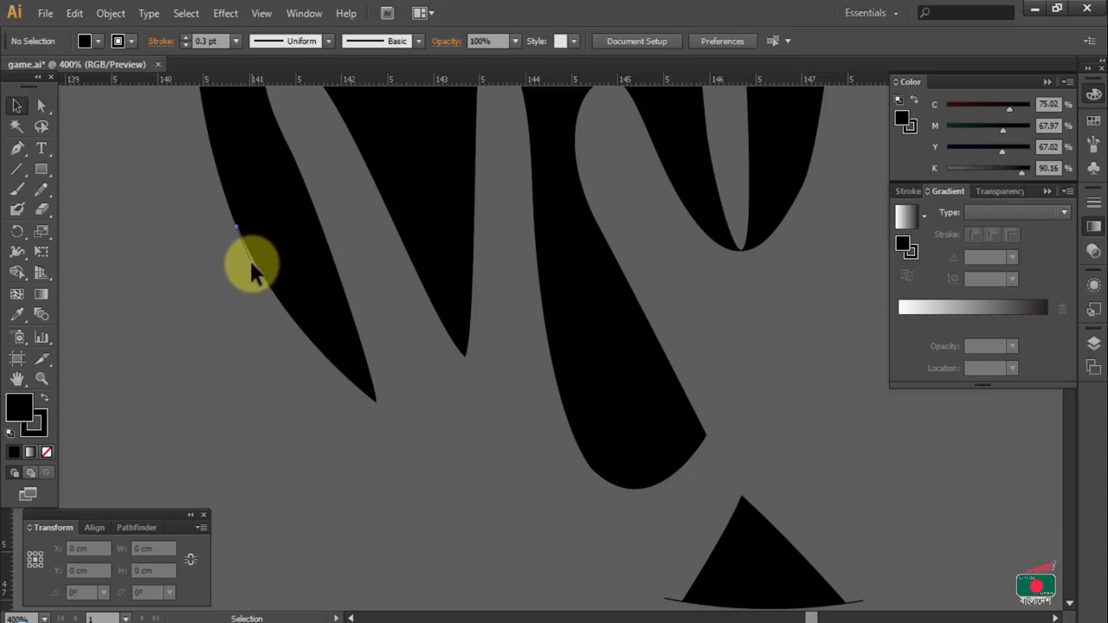
pyautogui.click(249, 259)
pyautogui.click(262, 340)
# Try to delete the stray outline ends on both sides of the small triangle at the basketball's base
pyautogui.moveTo(475, 426); pyautogui.dragTo(540, 425)
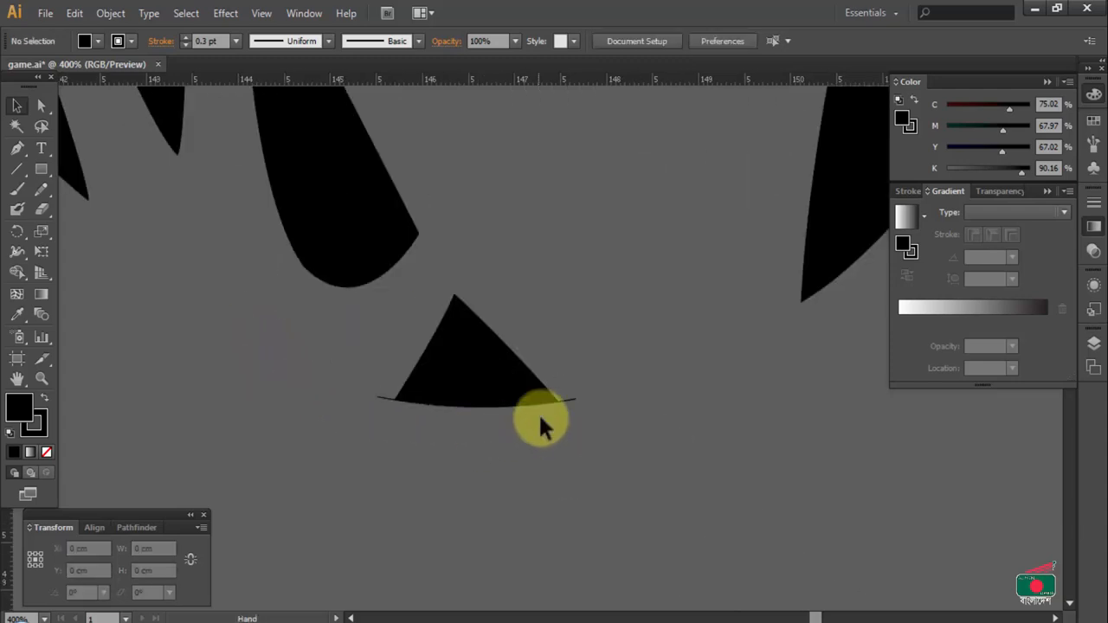
pyautogui.click(566, 399)
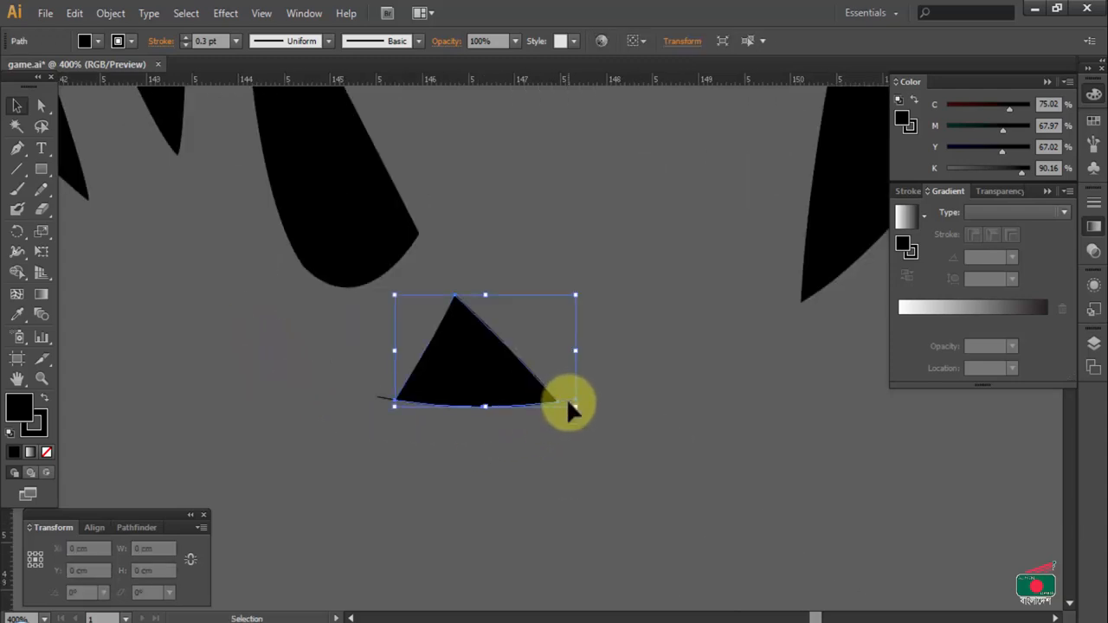
pyautogui.press('Delete')
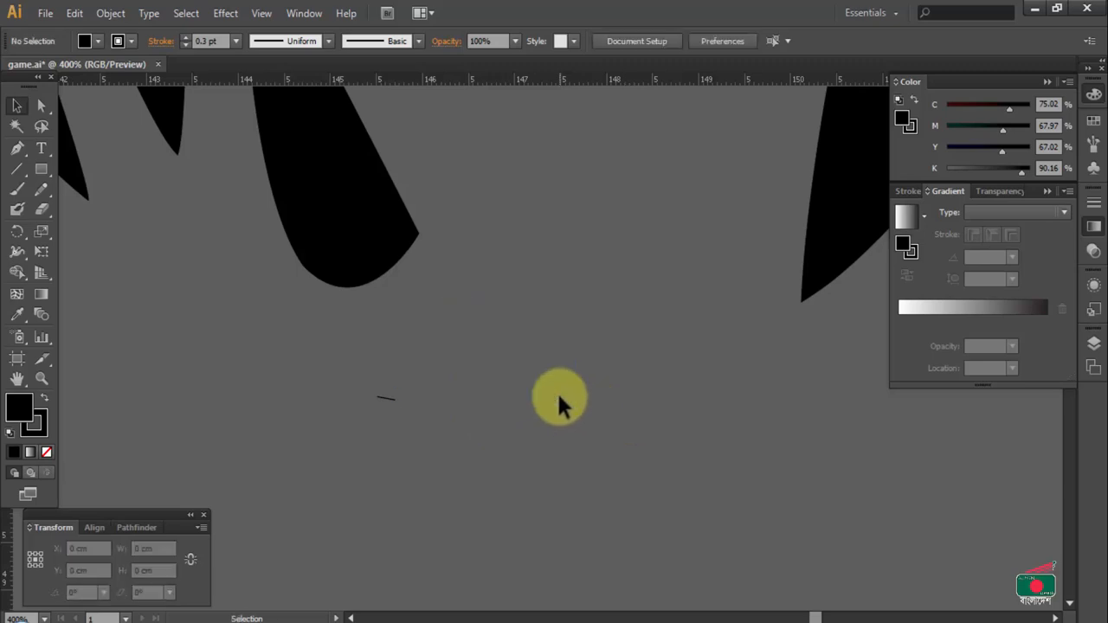
pyautogui.moveTo(528, 391); pyautogui.dragTo(329, 450)
pyautogui.press('Delete')
pyautogui.hotkey('ctrl', 'z')
pyautogui.hotkey('ctrl', 'z')
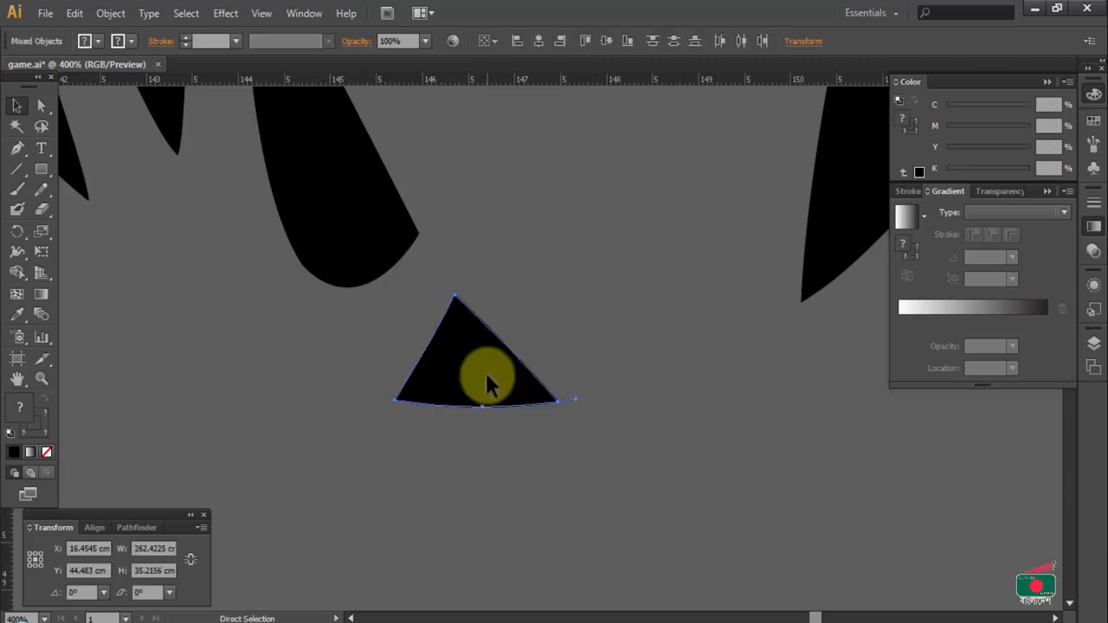
# Select the green GAME artwork without its registration crosses and set its stroke to none
pyautogui.click(655, 366)
pyautogui.keyDown('alt'); pyautogui.click(515, 359); pyautogui.keyUp('alt')
pyautogui.keyDown('alt'); pyautogui.click(514, 360); pyautogui.keyUp('alt')
pyautogui.keyDown('alt'); pyautogui.click(544, 367); pyautogui.keyUp('alt')
pyautogui.moveTo(689, 371); pyautogui.dragTo(290, 387)
pyautogui.keyDown('alt'); pyautogui.click(598, 416); pyautogui.keyUp('alt')
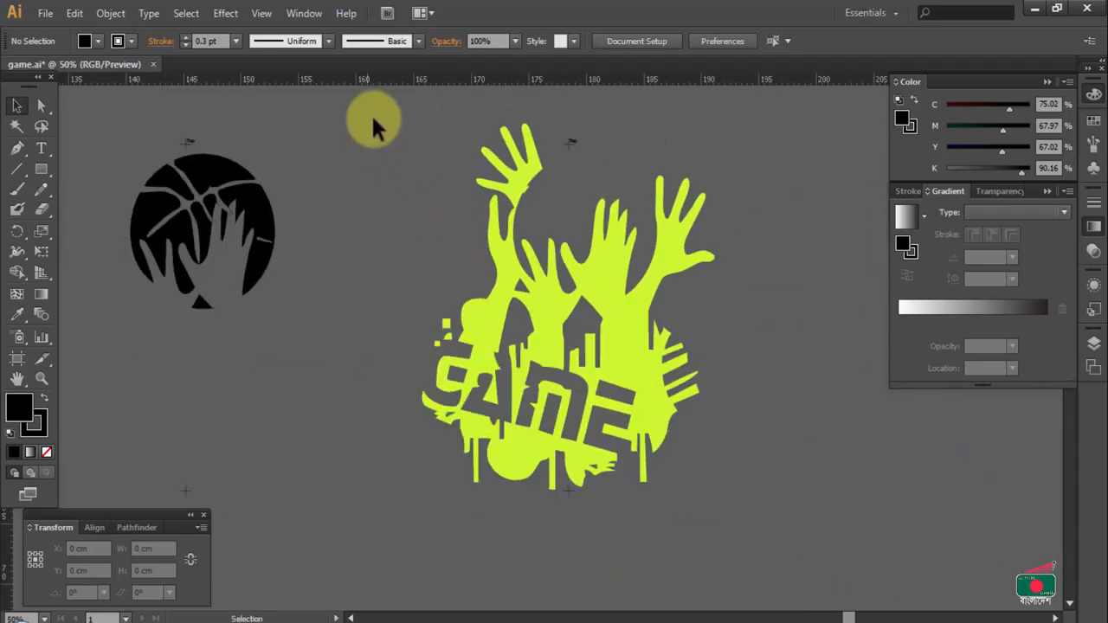
pyautogui.moveTo(778, 547); pyautogui.dragTo(658, 433)
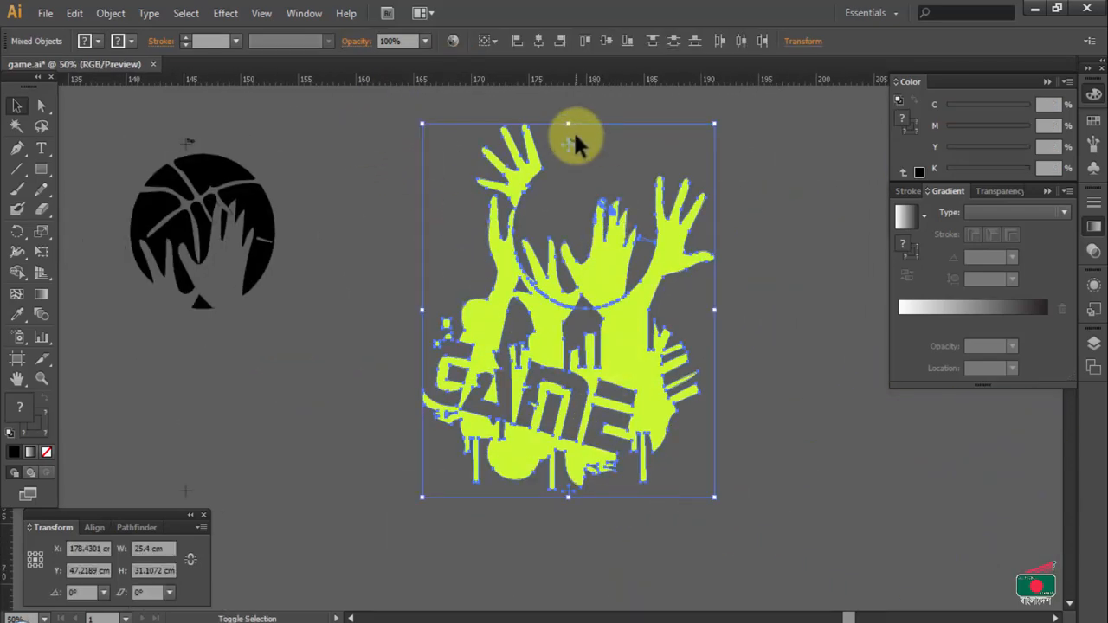
pyautogui.press('/')
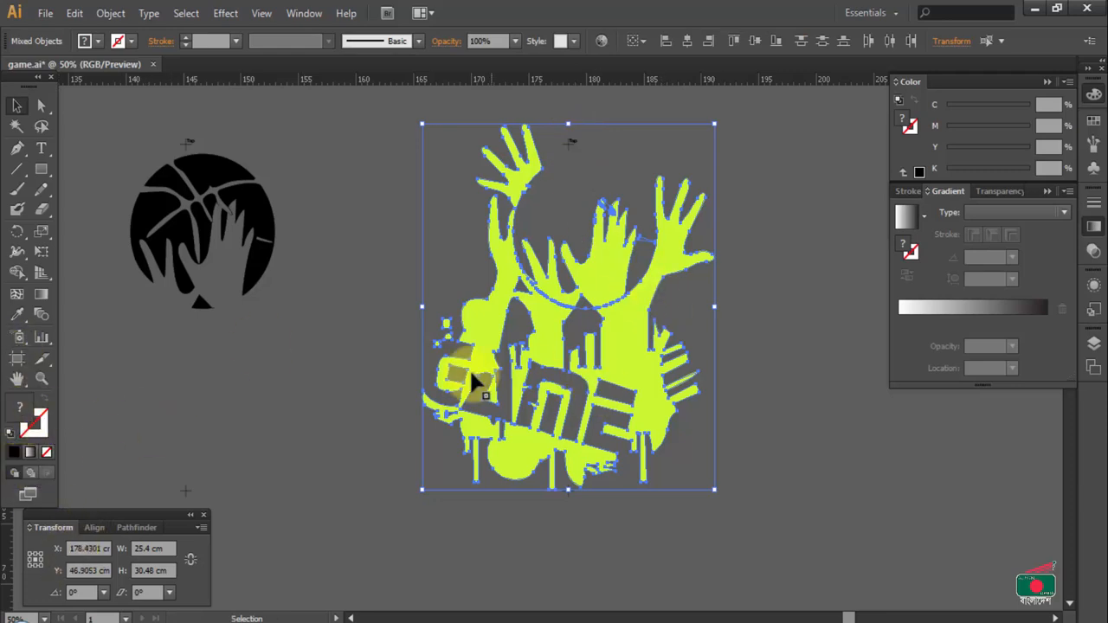
# Recolour the large green GAME artwork black, with C, M, Y and K all set to 100%
pyautogui.click(458, 243)
pyautogui.moveTo(534, 282); pyautogui.dragTo(632, 405)
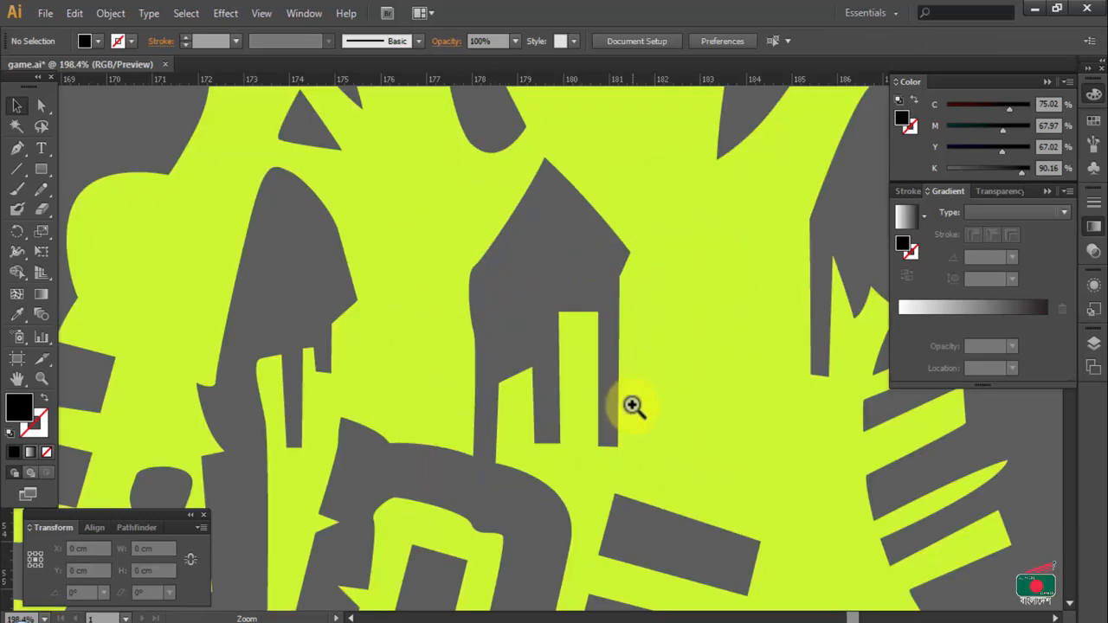
pyautogui.moveTo(424, 166); pyautogui.dragTo(578, 180)
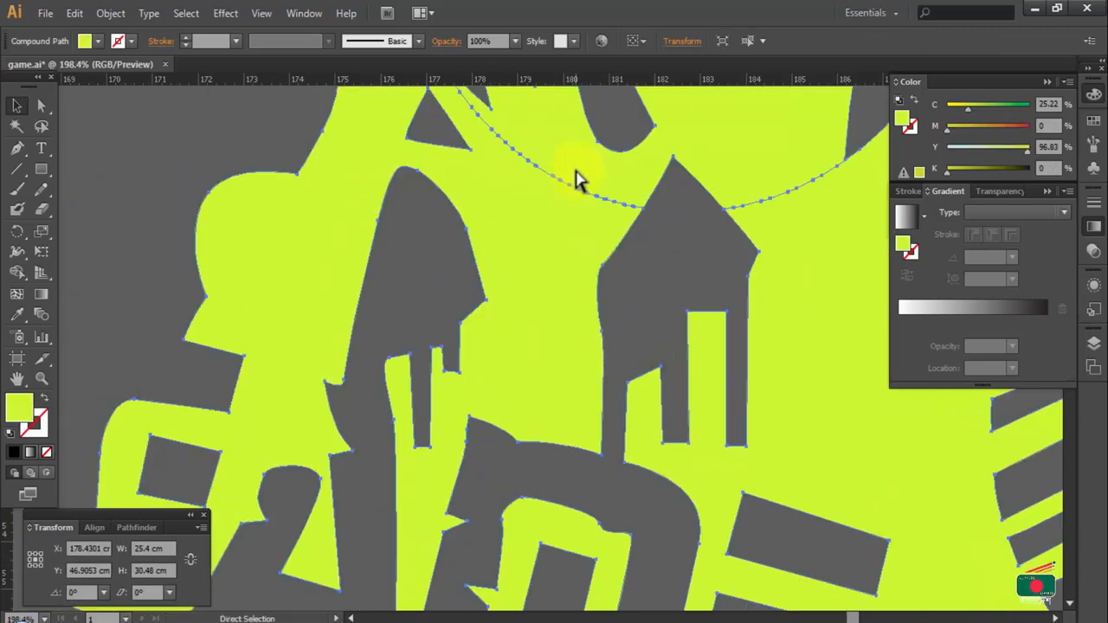
pyautogui.keyDown('ctrl'); pyautogui.keyDown('alt'); pyautogui.click(579, 329); pyautogui.keyUp('alt'); pyautogui.keyUp('ctrl')
pyautogui.keyDown('ctrl'); pyautogui.keyDown('alt'); pyautogui.click(564, 321); pyautogui.keyUp('alt'); pyautogui.keyUp('ctrl')
pyautogui.keyDown('ctrl'); pyautogui.keyDown('alt'); pyautogui.click(563, 321); pyautogui.keyUp('alt'); pyautogui.keyUp('ctrl')
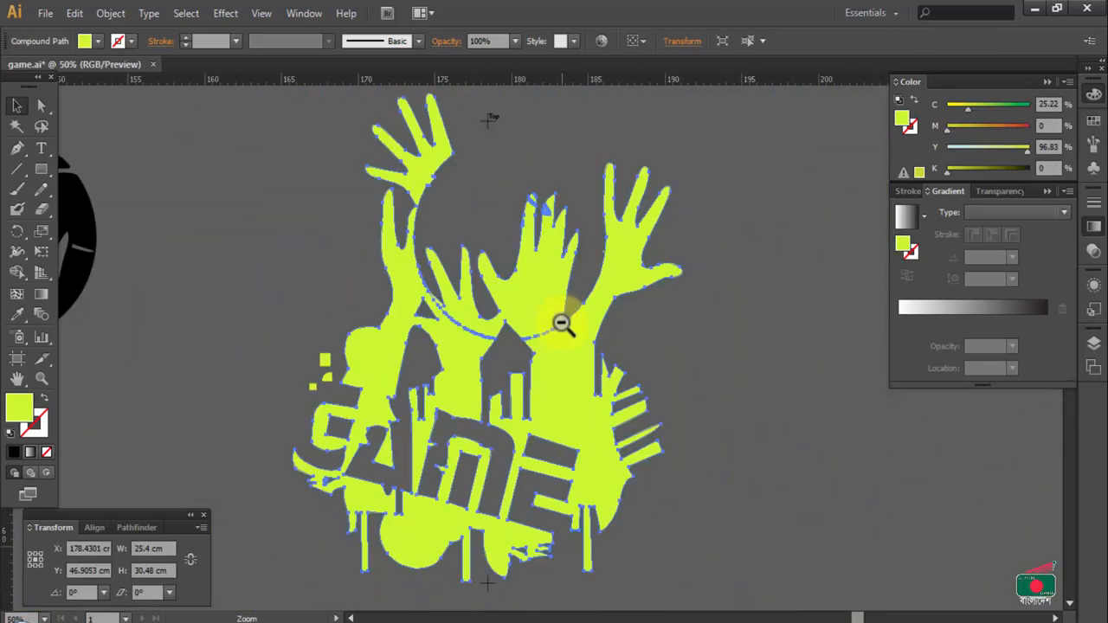
pyautogui.keyDown('ctrl'); pyautogui.keyDown('alt'); pyautogui.click(564, 325); pyautogui.keyUp('alt'); pyautogui.keyUp('ctrl')
pyautogui.click(531, 471)
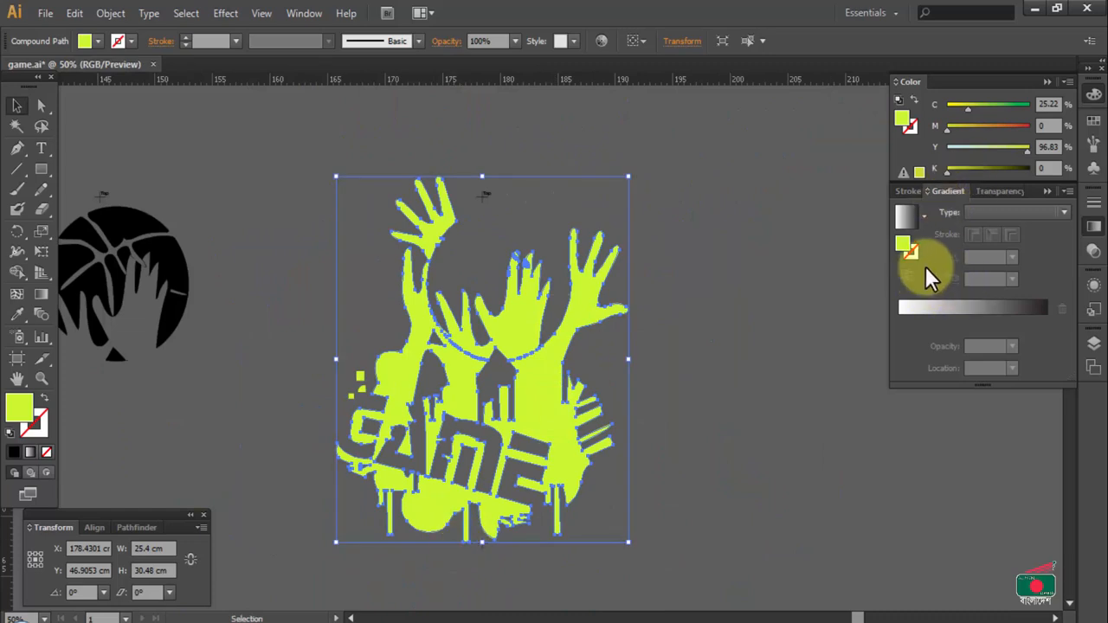
pyautogui.moveTo(919, 166)
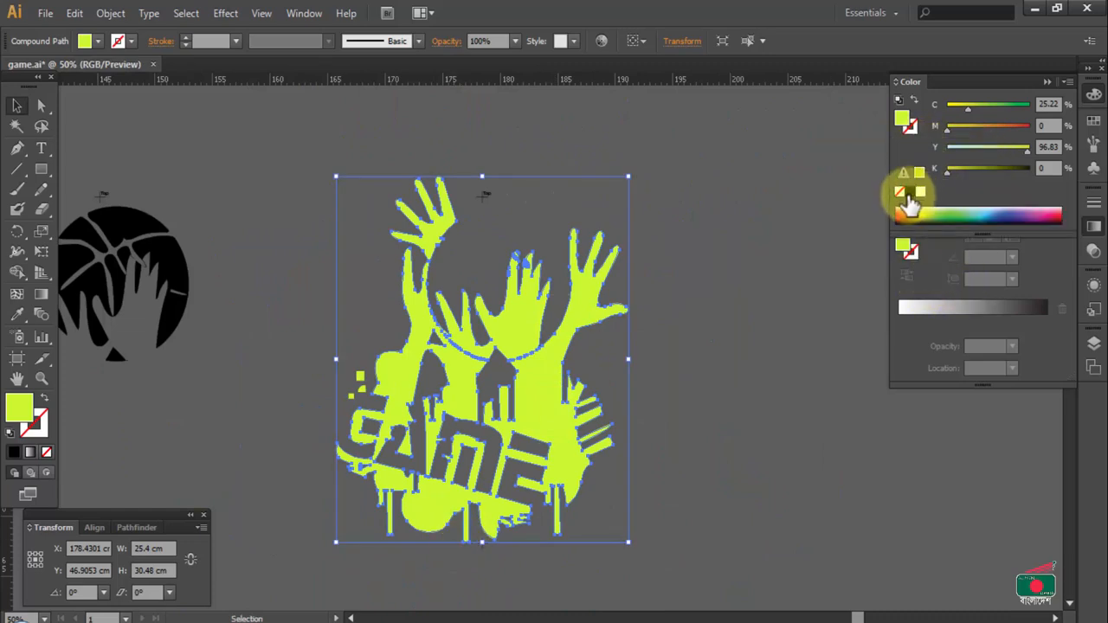
pyautogui.click(910, 197)
pyautogui.moveTo(950, 149); pyautogui.dragTo(1063, 129)
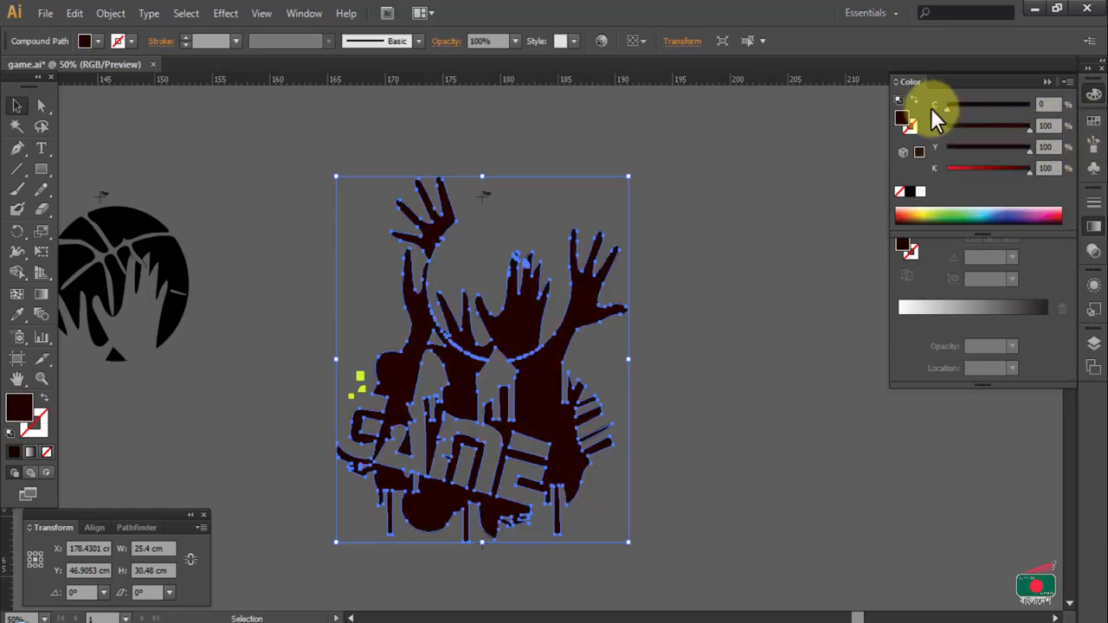
pyautogui.moveTo(947, 107); pyautogui.dragTo(1076, 116)
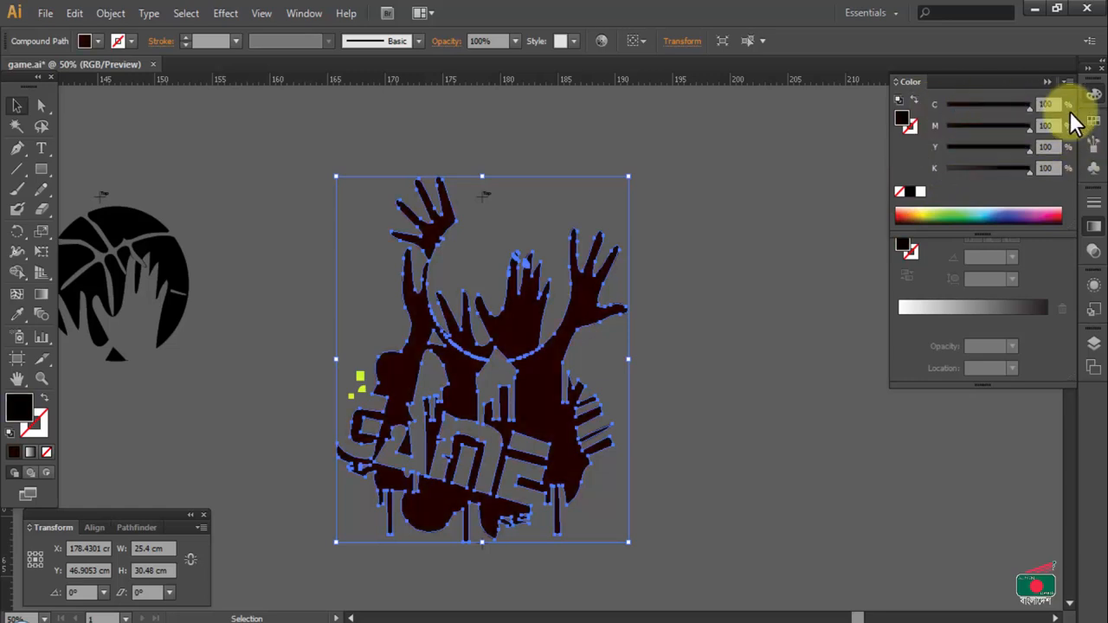
pyautogui.click(678, 368)
# Select the three small green pieces beside the GAME lettering and match their fill to the black artwork
pyautogui.hotkey('ctrl', 'space')
pyautogui.moveTo(314, 347); pyautogui.dragTo(430, 427)
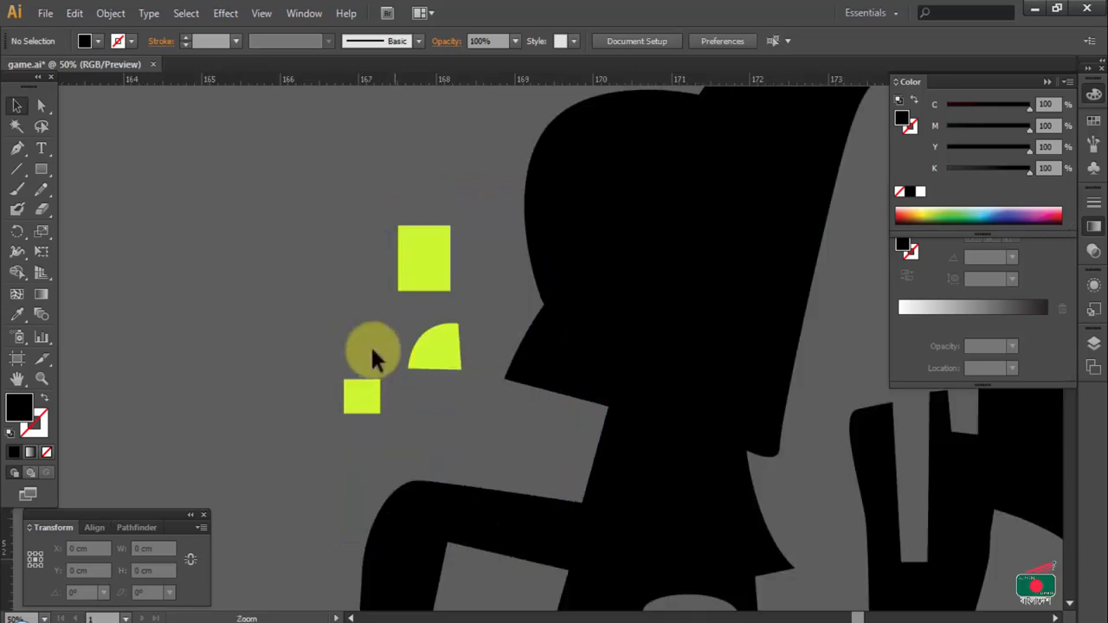
pyautogui.moveTo(459, 392); pyautogui.dragTo(454, 388)
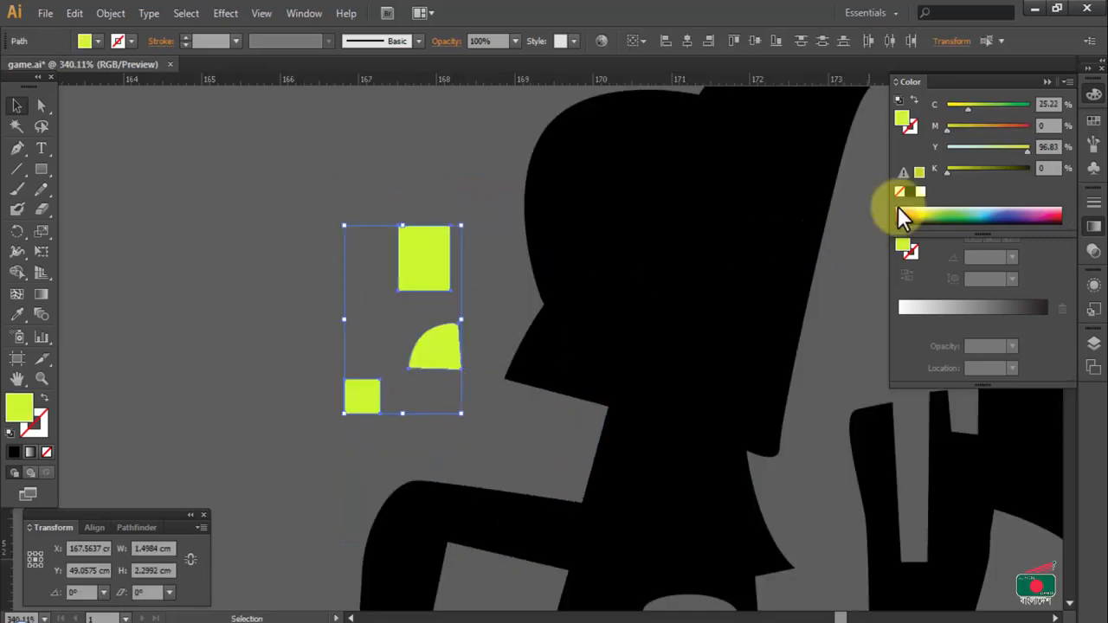
pyautogui.press('i')
pyautogui.click(684, 279)
pyautogui.hotkey('ctrl', 'alt', 'space')
pyautogui.keyDown('ctrl'); pyautogui.click(295, 301); pyautogui.keyUp('ctrl')
# Select the black basketball plate with its registration marks, and group the black GAME plate with its registration marks
pyautogui.hotkey('ctrl', 'alt', 'space')
pyautogui.keyDown('ctrl'); pyautogui.keyDown('alt'); pyautogui.click(643, 378); pyautogui.keyUp('alt'); pyautogui.keyUp('ctrl')
pyautogui.keyDown('ctrl'); pyautogui.keyDown('alt'); pyautogui.click(645, 378); pyautogui.keyUp('alt'); pyautogui.keyUp('ctrl')
pyautogui.keyDown('ctrl'); pyautogui.keyDown('alt'); pyautogui.click(649, 378); pyautogui.keyUp('alt'); pyautogui.keyUp('ctrl')
pyautogui.keyDown('ctrl'); pyautogui.keyDown('alt'); pyautogui.click(654, 378); pyautogui.keyUp('alt'); pyautogui.keyUp('ctrl')
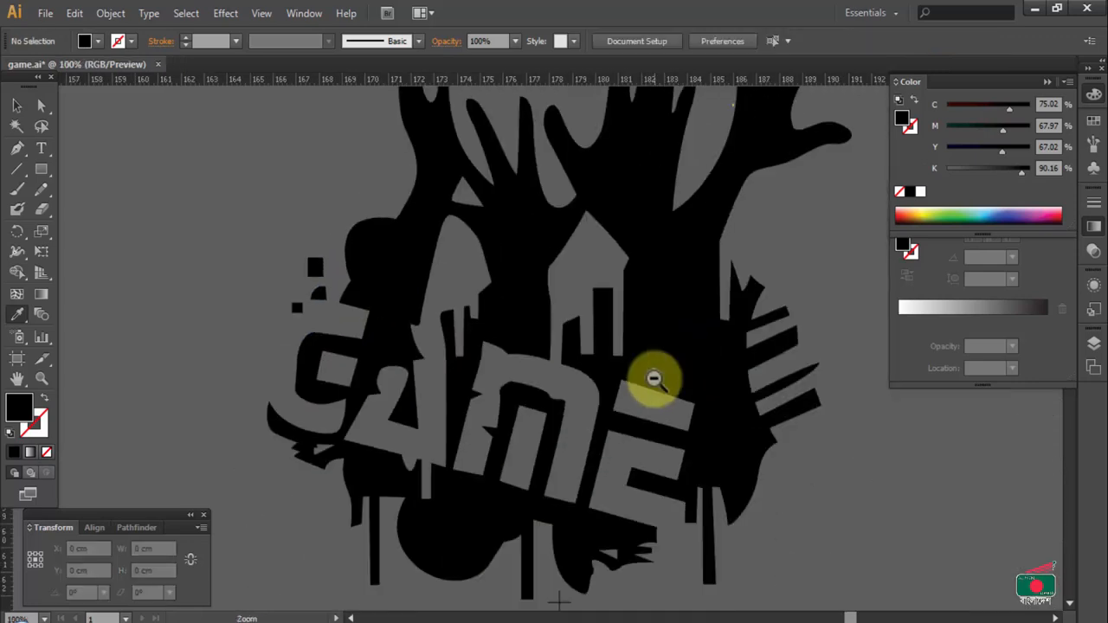
pyautogui.keyDown('ctrl'); pyautogui.keyDown('alt'); pyautogui.click(655, 380); pyautogui.keyUp('alt'); pyautogui.keyUp('ctrl')
pyautogui.keyDown('ctrl'); pyautogui.keyDown('alt'); pyautogui.click(656, 381); pyautogui.keyUp('alt'); pyautogui.keyUp('ctrl')
pyautogui.keyDown('ctrl'); pyautogui.keyDown('alt'); pyautogui.click(537, 349); pyautogui.keyUp('alt'); pyautogui.keyUp('ctrl')
pyautogui.moveTo(514, 346); pyautogui.dragTo(631, 383)
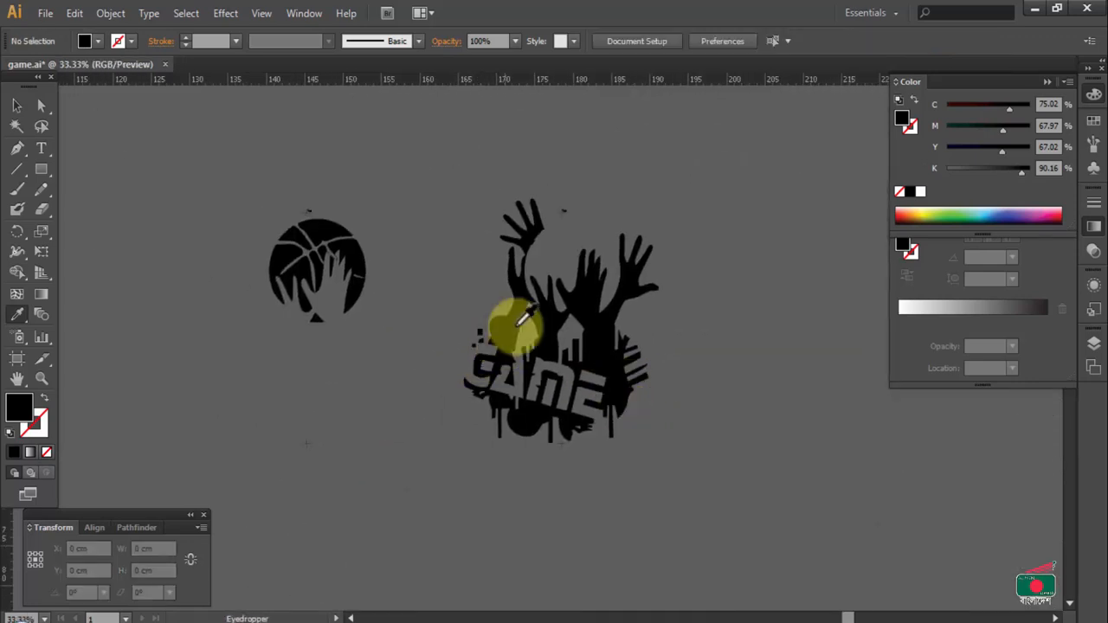
pyautogui.moveTo(218, 172); pyautogui.dragTo(415, 467)
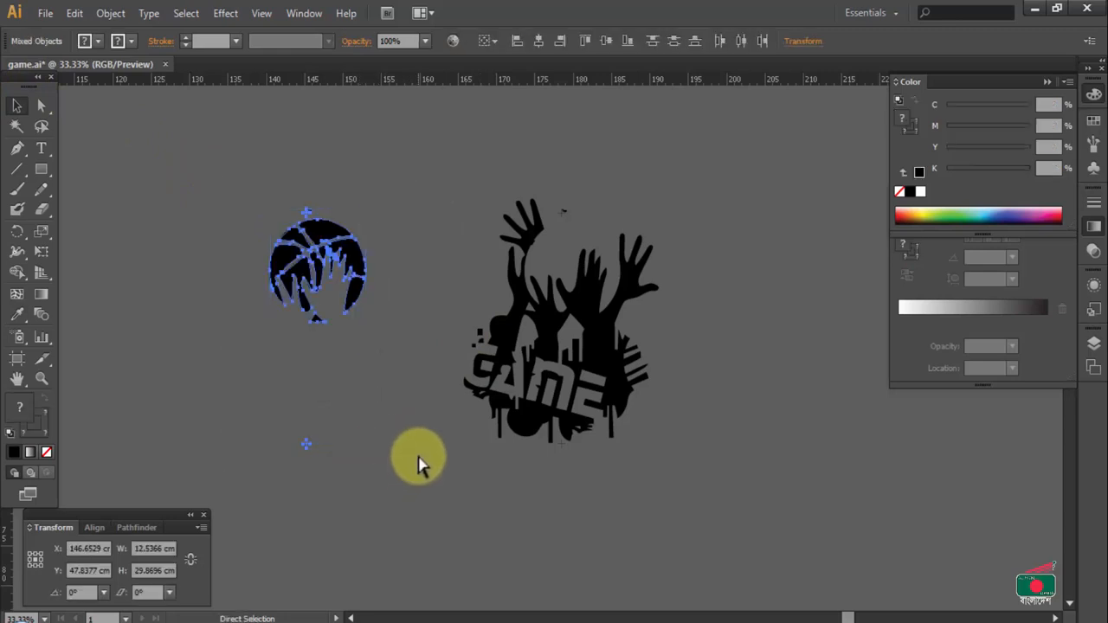
pyautogui.press('v')
pyautogui.moveTo(459, 184); pyautogui.dragTo(725, 500)
pyautogui.hotkey('ctrl', 'g')
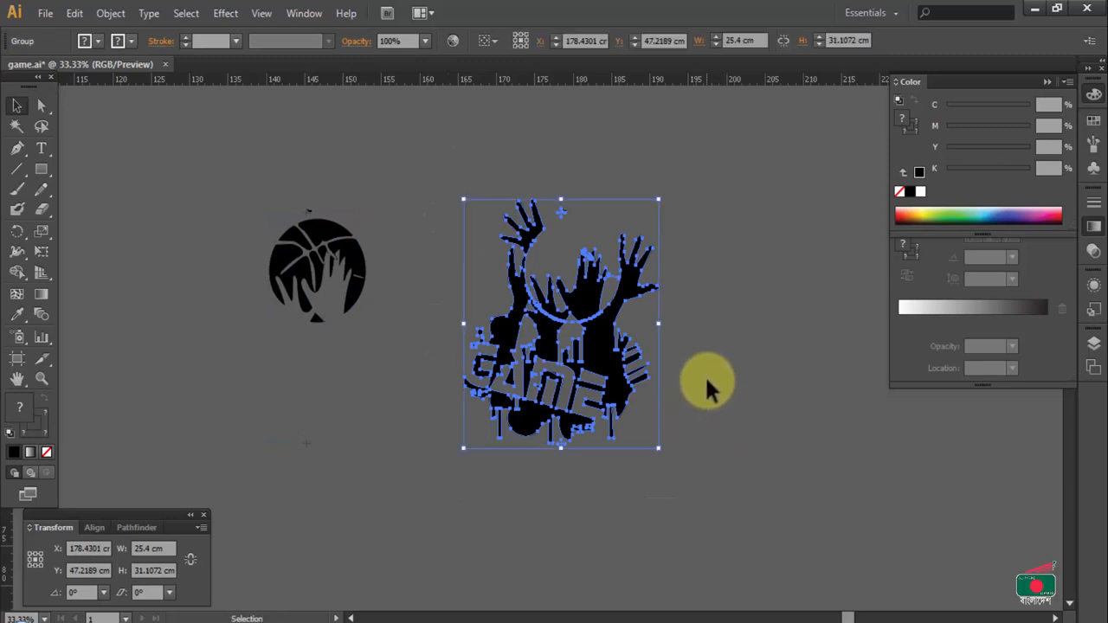
# Copy the original orange and green artwork off the artboard to the space below the black basketball plate
pyautogui.click(705, 381)
pyautogui.keyDown('ctrl'); pyautogui.keyDown('alt'); pyautogui.click(473, 346); pyautogui.keyUp('alt'); pyautogui.keyUp('ctrl')
pyautogui.moveTo(473, 346); pyautogui.dragTo(557, 364)
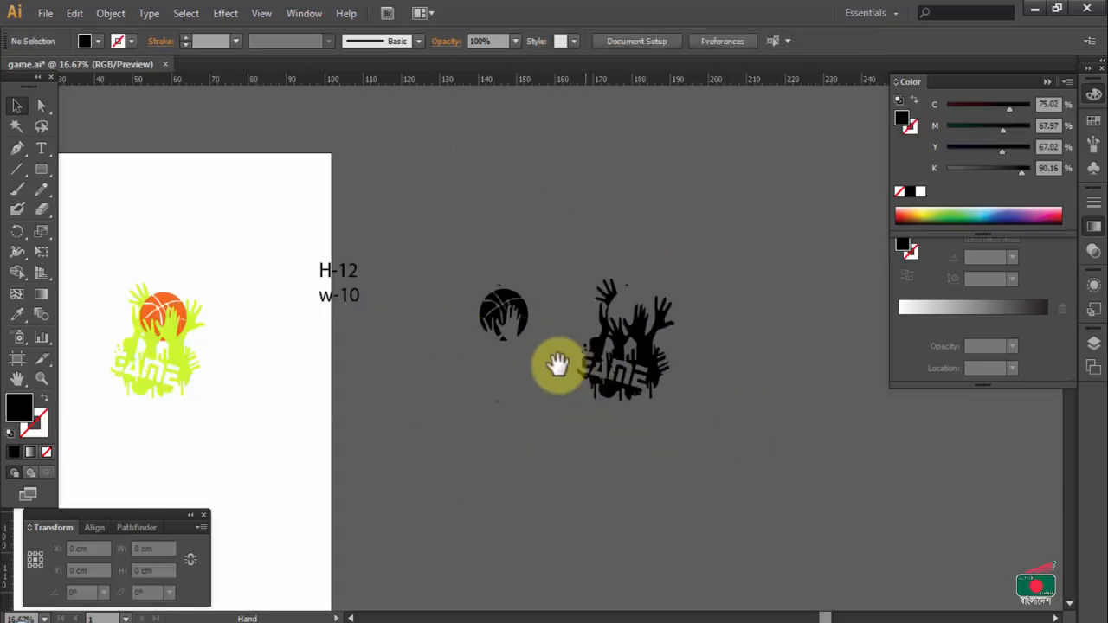
pyautogui.keyDown('ctrl'); pyautogui.click(602, 360); pyautogui.keyUp('ctrl')
pyautogui.moveTo(478, 375); pyautogui.dragTo(564, 382)
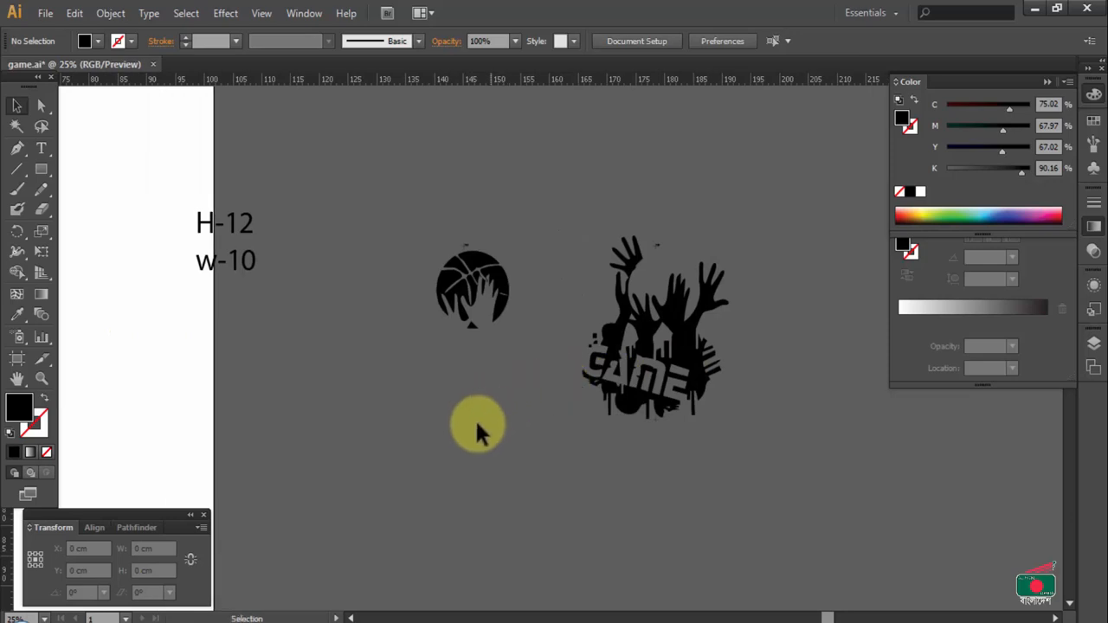
pyautogui.moveTo(217, 388); pyautogui.dragTo(540, 381)
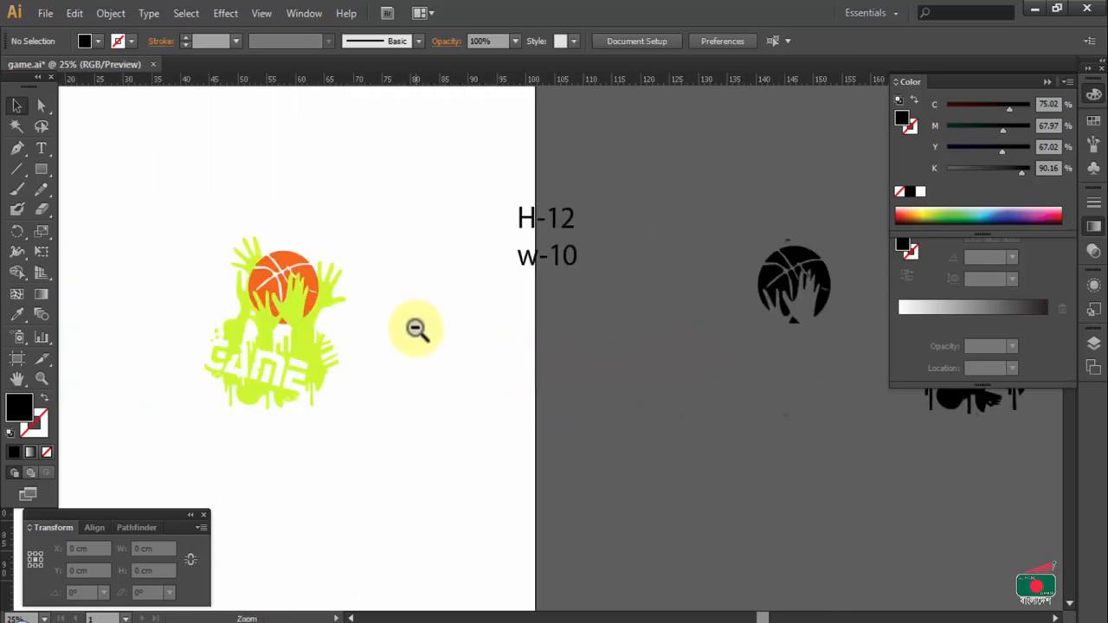
pyautogui.moveTo(401, 346); pyautogui.dragTo(365, 322)
pyautogui.moveTo(148, 175); pyautogui.dragTo(374, 423)
pyautogui.moveTo(264, 322); pyautogui.dragTo(746, 456)
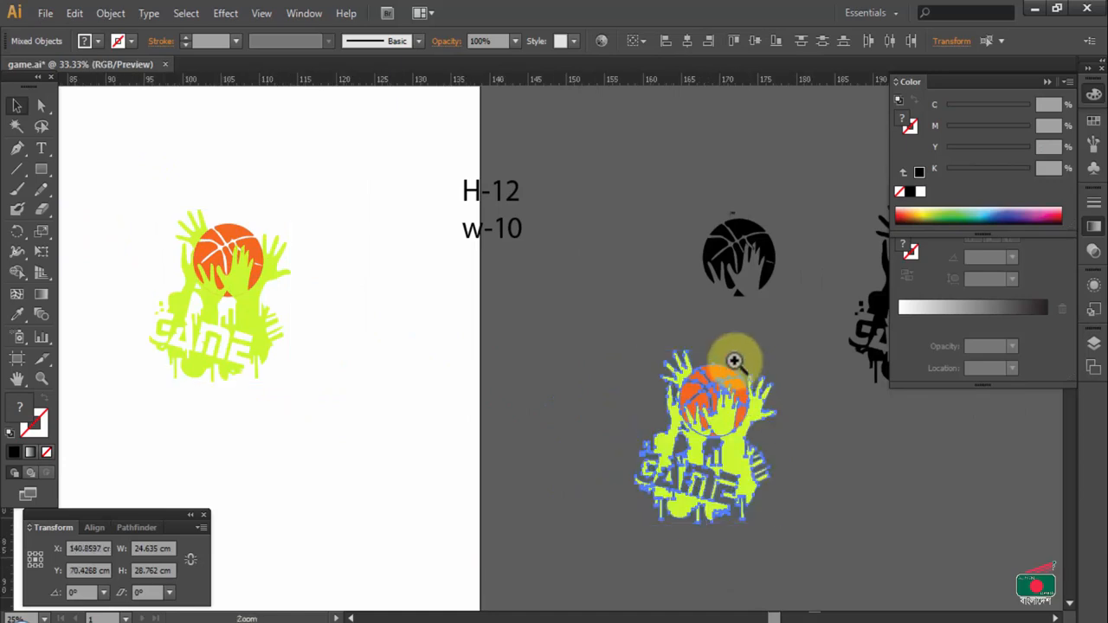
pyautogui.keyDown('ctrl'); pyautogui.click(731, 360); pyautogui.keyUp('ctrl')
pyautogui.keyDown('ctrl'); pyautogui.click(673, 344); pyautogui.keyUp('ctrl')
pyautogui.keyDown('ctrl'); pyautogui.keyDown('alt'); pyautogui.click(624, 347); pyautogui.keyUp('alt'); pyautogui.keyUp('ctrl')
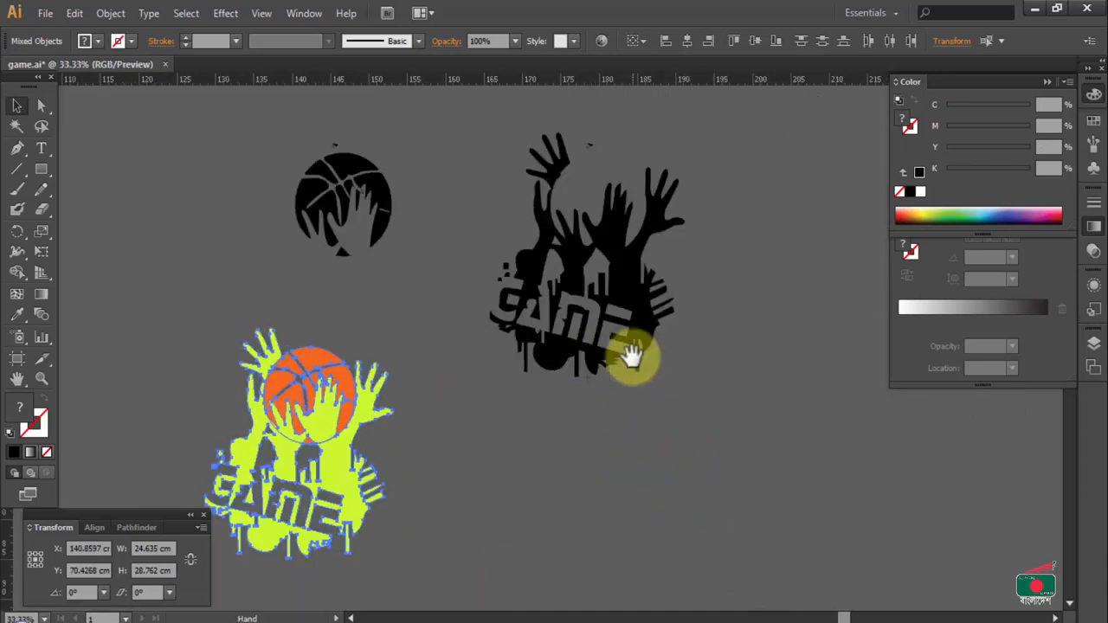
pyautogui.click(601, 507)
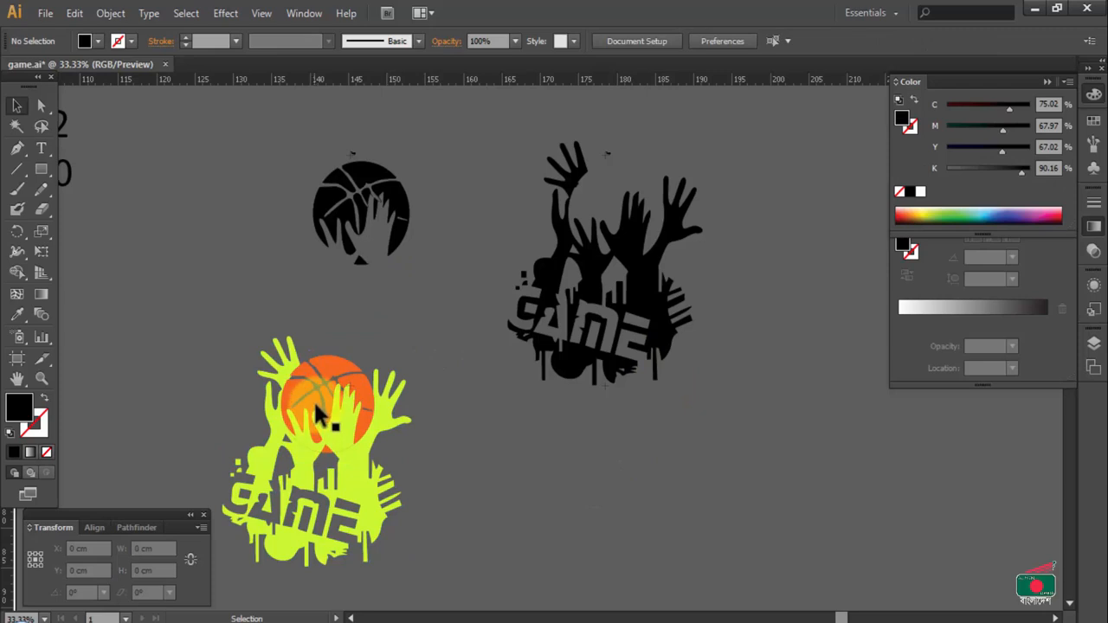
# Compare the two black plates with the coloured copy, examining the basketball's top registration mark and the hand cutouts up close
pyautogui.click(368, 166)
pyautogui.click(524, 182)
pyautogui.click(569, 207)
pyautogui.click(742, 372)
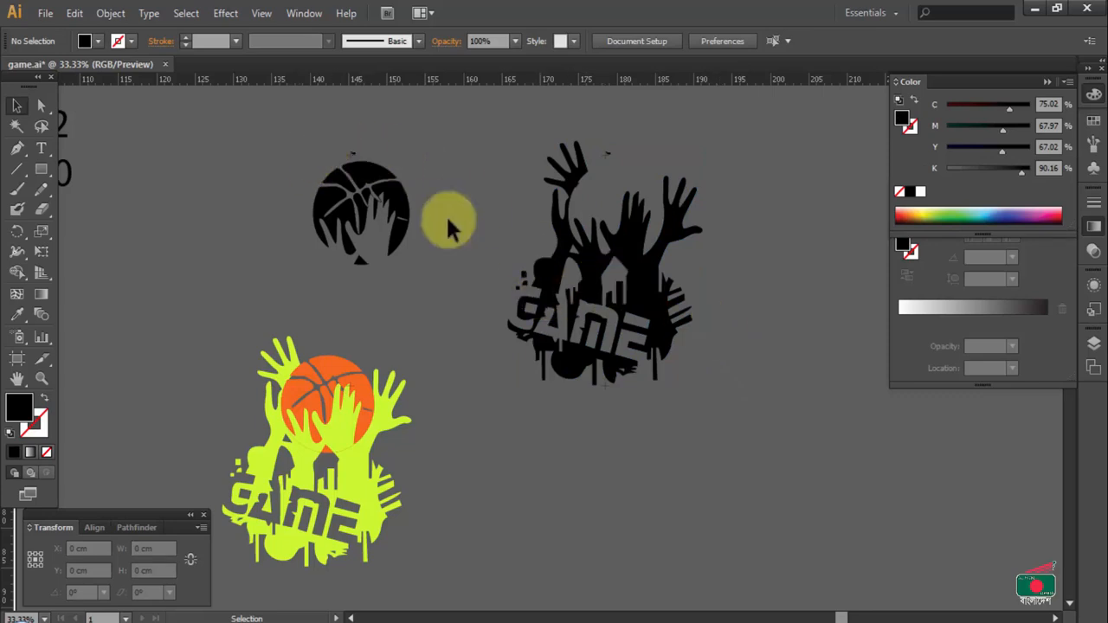
pyautogui.moveTo(344, 144); pyautogui.dragTo(470, 238)
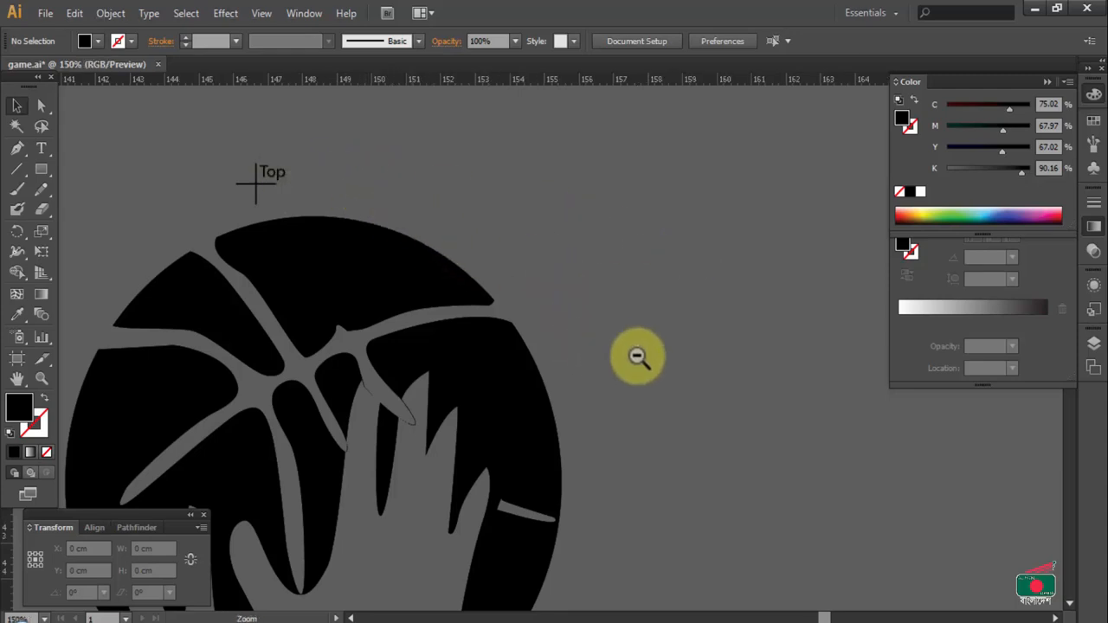
pyautogui.hotkey('ctrl', '-')
pyautogui.hotkey('ctrl', '-')
pyautogui.hotkey('ctrl', '-')
pyautogui.moveTo(313, 303); pyautogui.dragTo(416, 442)
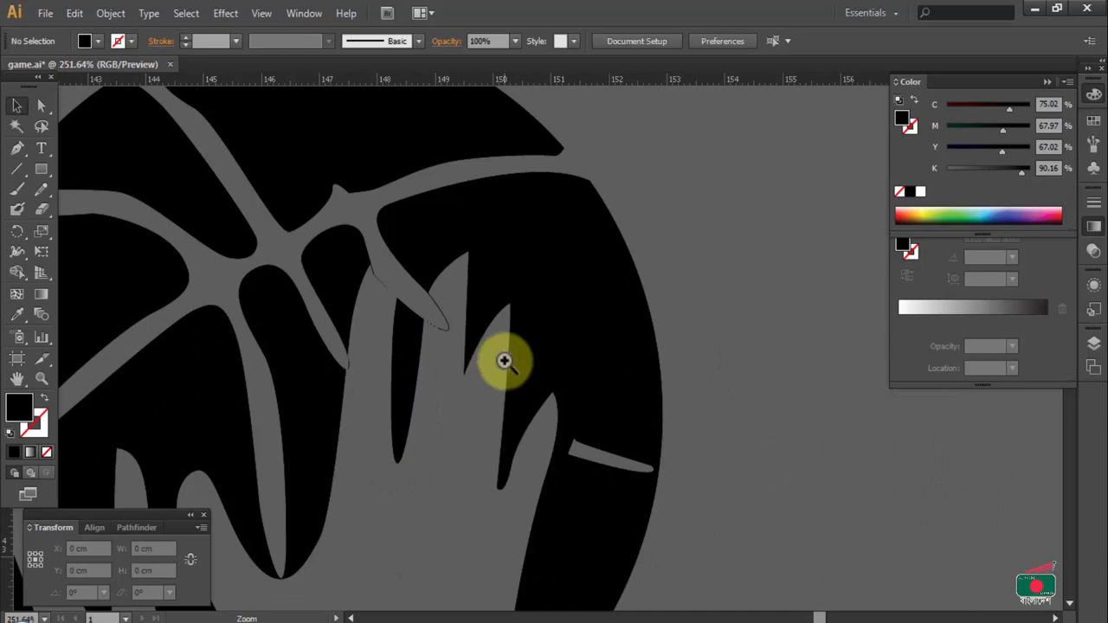
pyautogui.keyDown('alt'); pyautogui.click(542, 354); pyautogui.keyUp('alt')
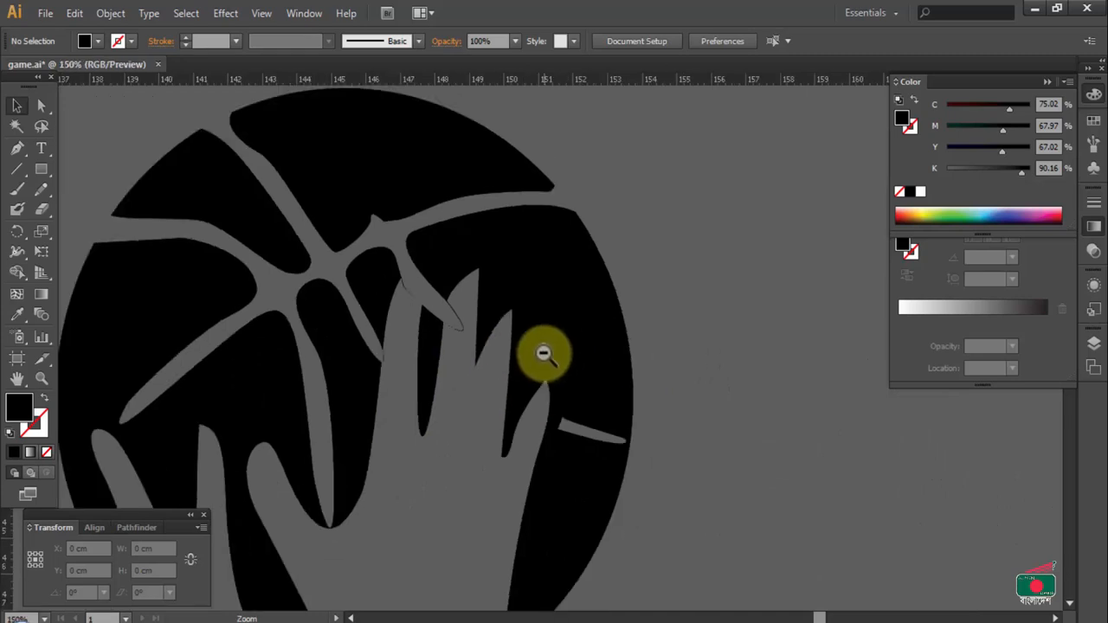
pyautogui.keyDown('alt'); pyautogui.click(542, 354); pyautogui.keyUp('alt')
pyautogui.keyDown('alt'); pyautogui.click(542, 354); pyautogui.keyUp('alt')
pyautogui.keyDown('alt'); pyautogui.click(542, 355); pyautogui.keyUp('alt')
pyautogui.moveTo(656, 416); pyautogui.dragTo(554, 358)
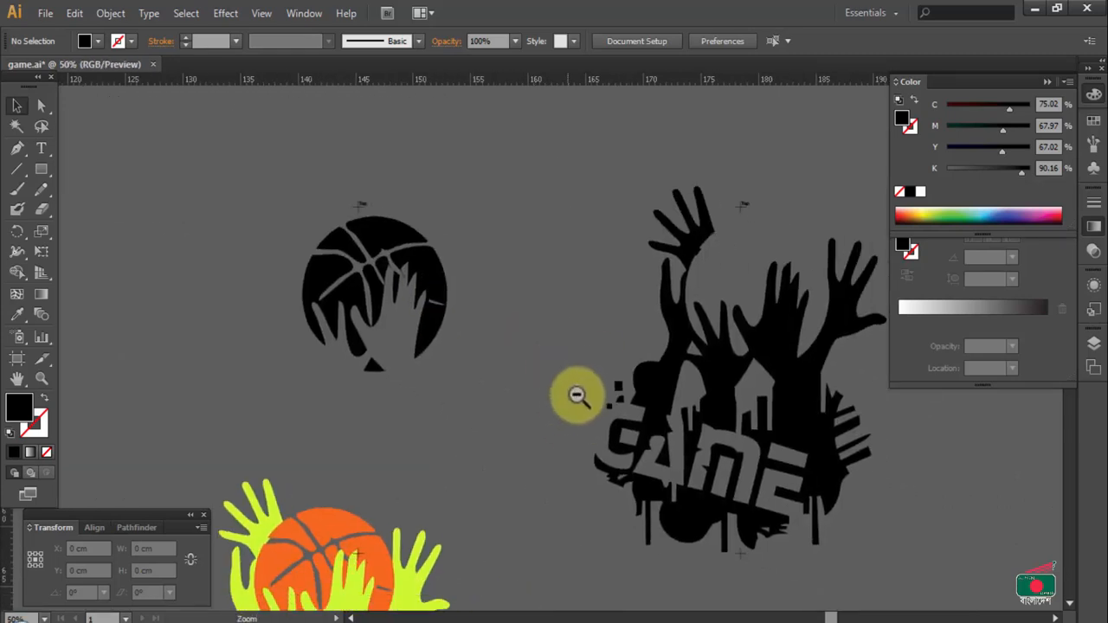
pyautogui.keyDown('ctrl'); pyautogui.keyDown('alt'); pyautogui.click(580, 397); pyautogui.keyUp('alt'); pyautogui.keyUp('ctrl')
pyautogui.moveTo(611, 407); pyautogui.dragTo(557, 396)
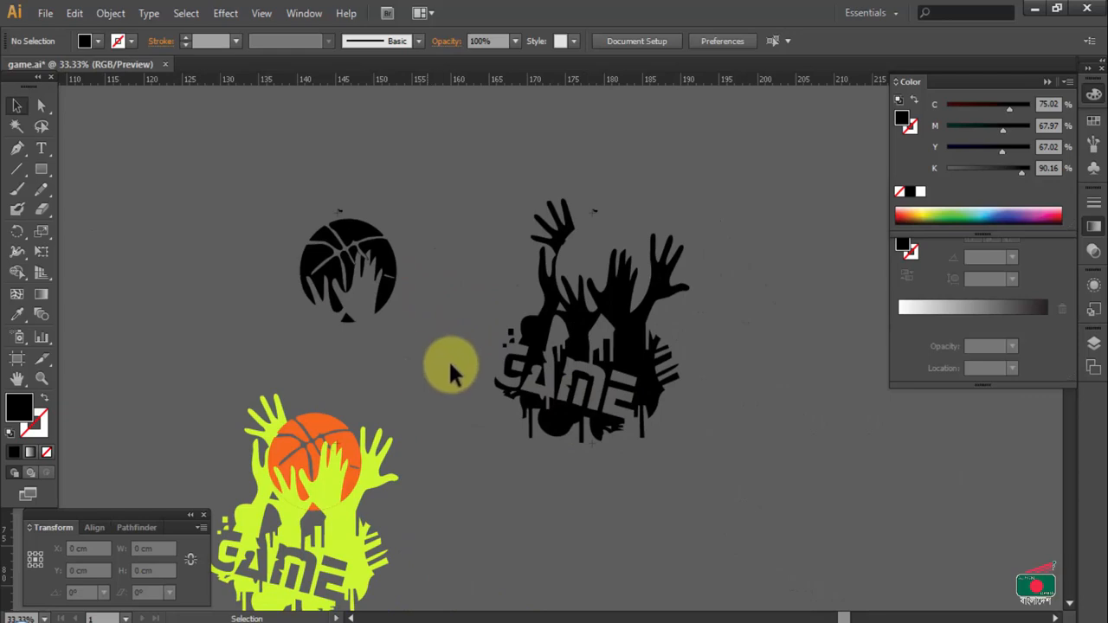
pyautogui.scroll(-2, 418, 349)
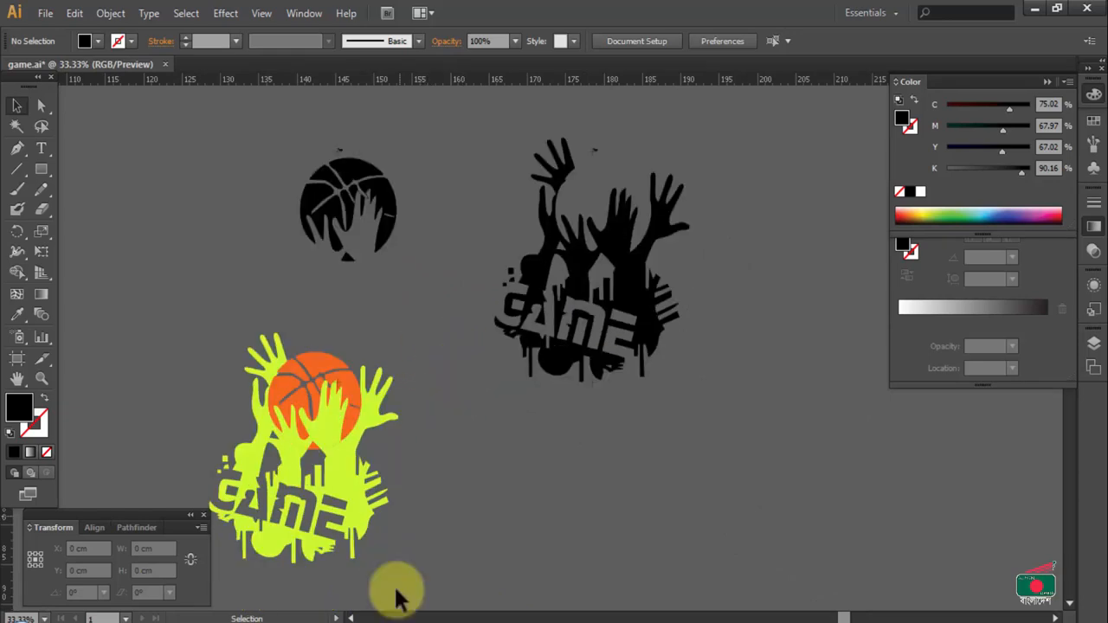
pyautogui.press('F9')
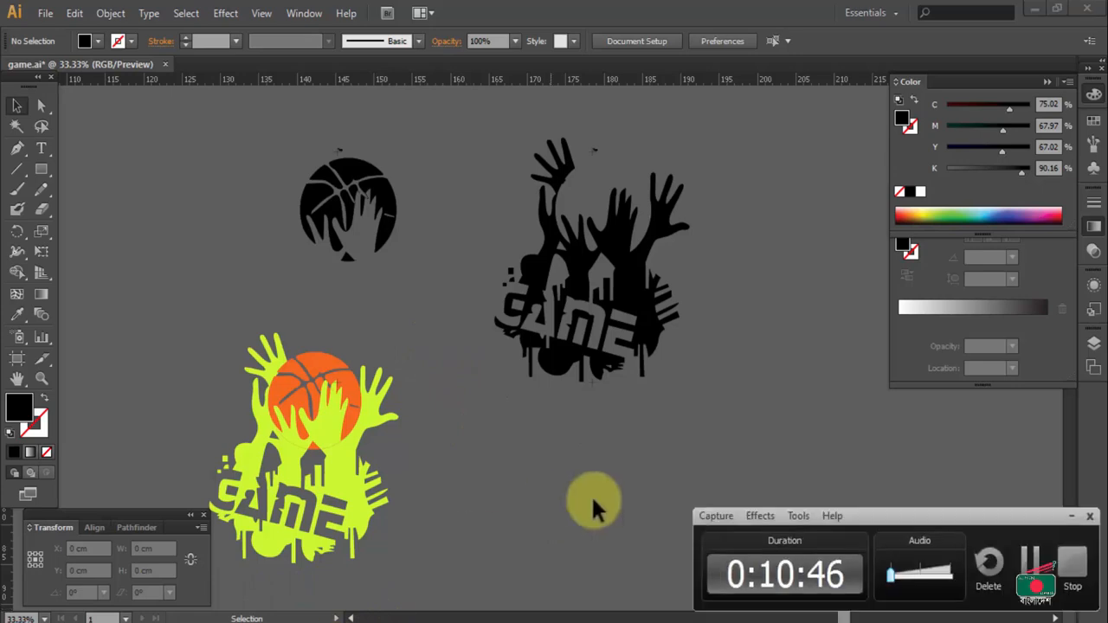
pyautogui.click(1070, 568)
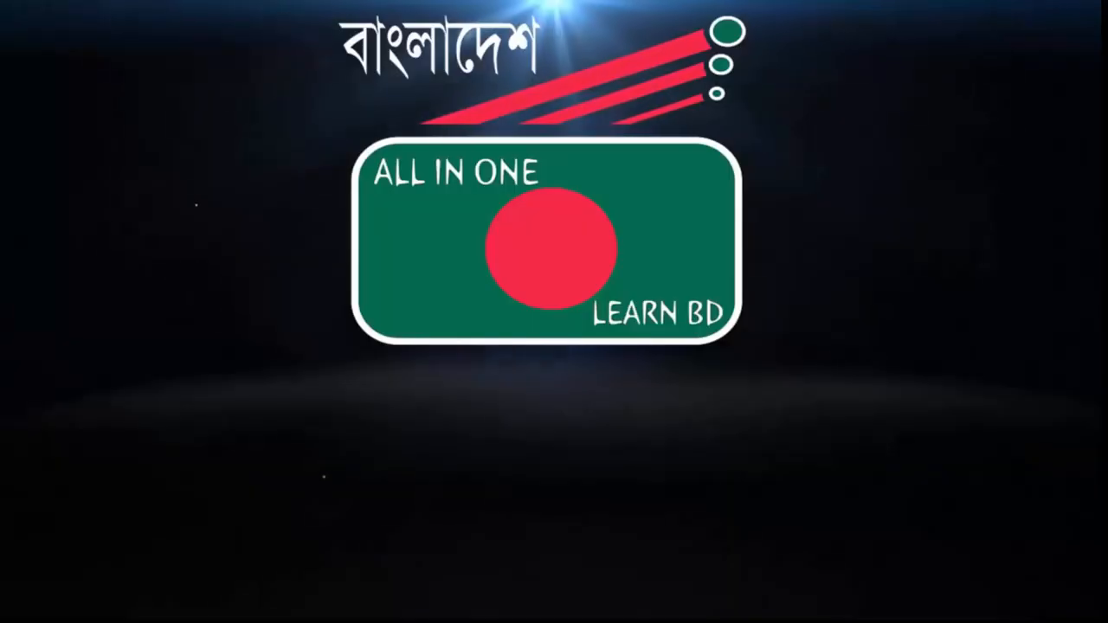